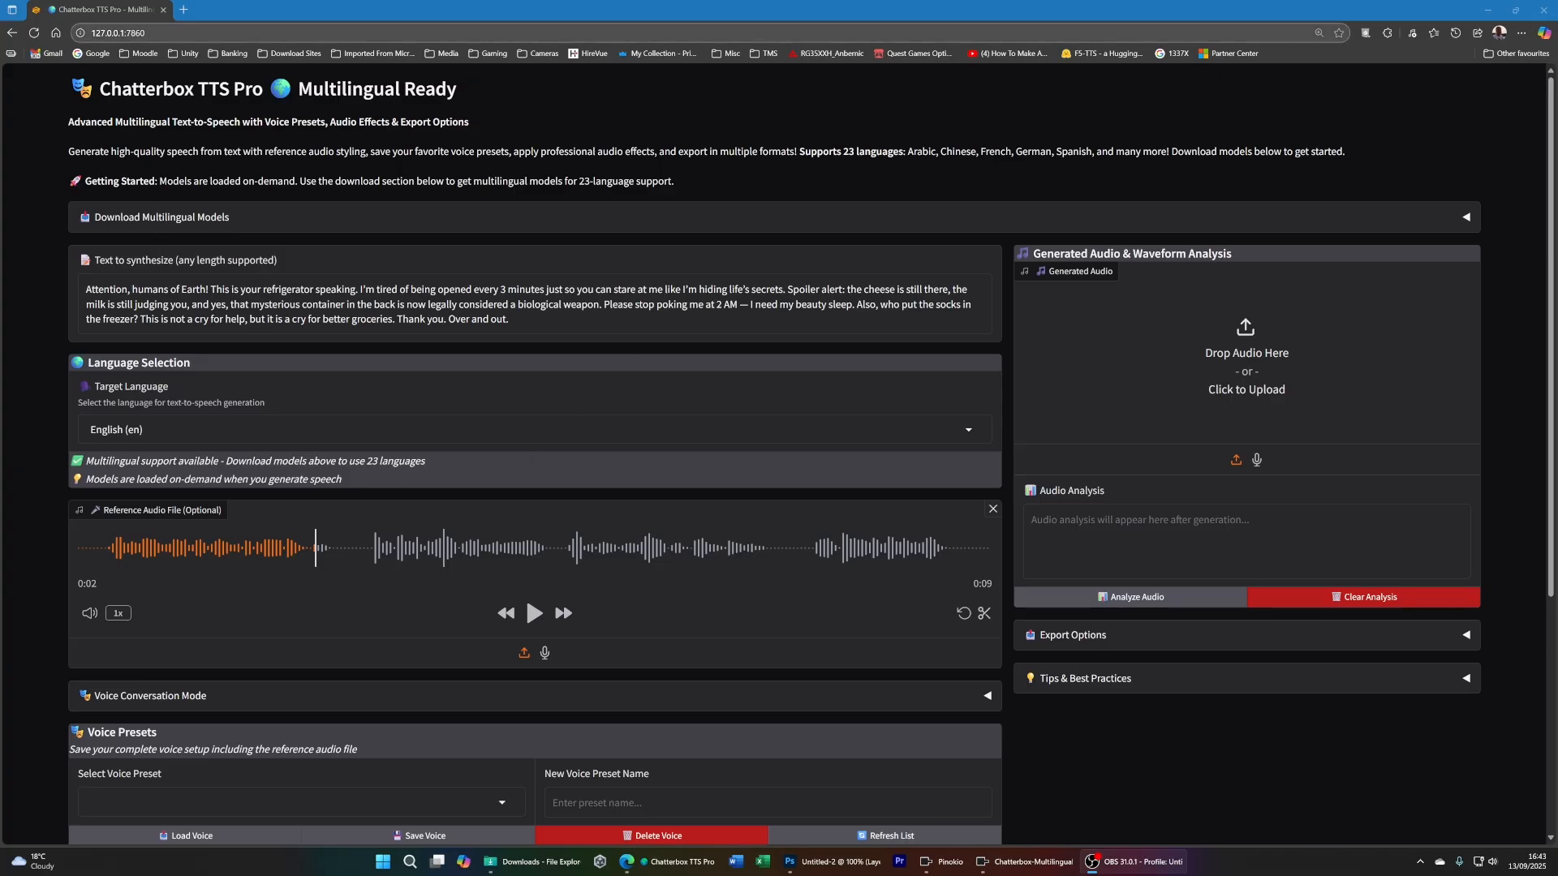
- Examine the multilingual model download section and its 23-language support description, leaving the section collapsed
left_click(142, 33)
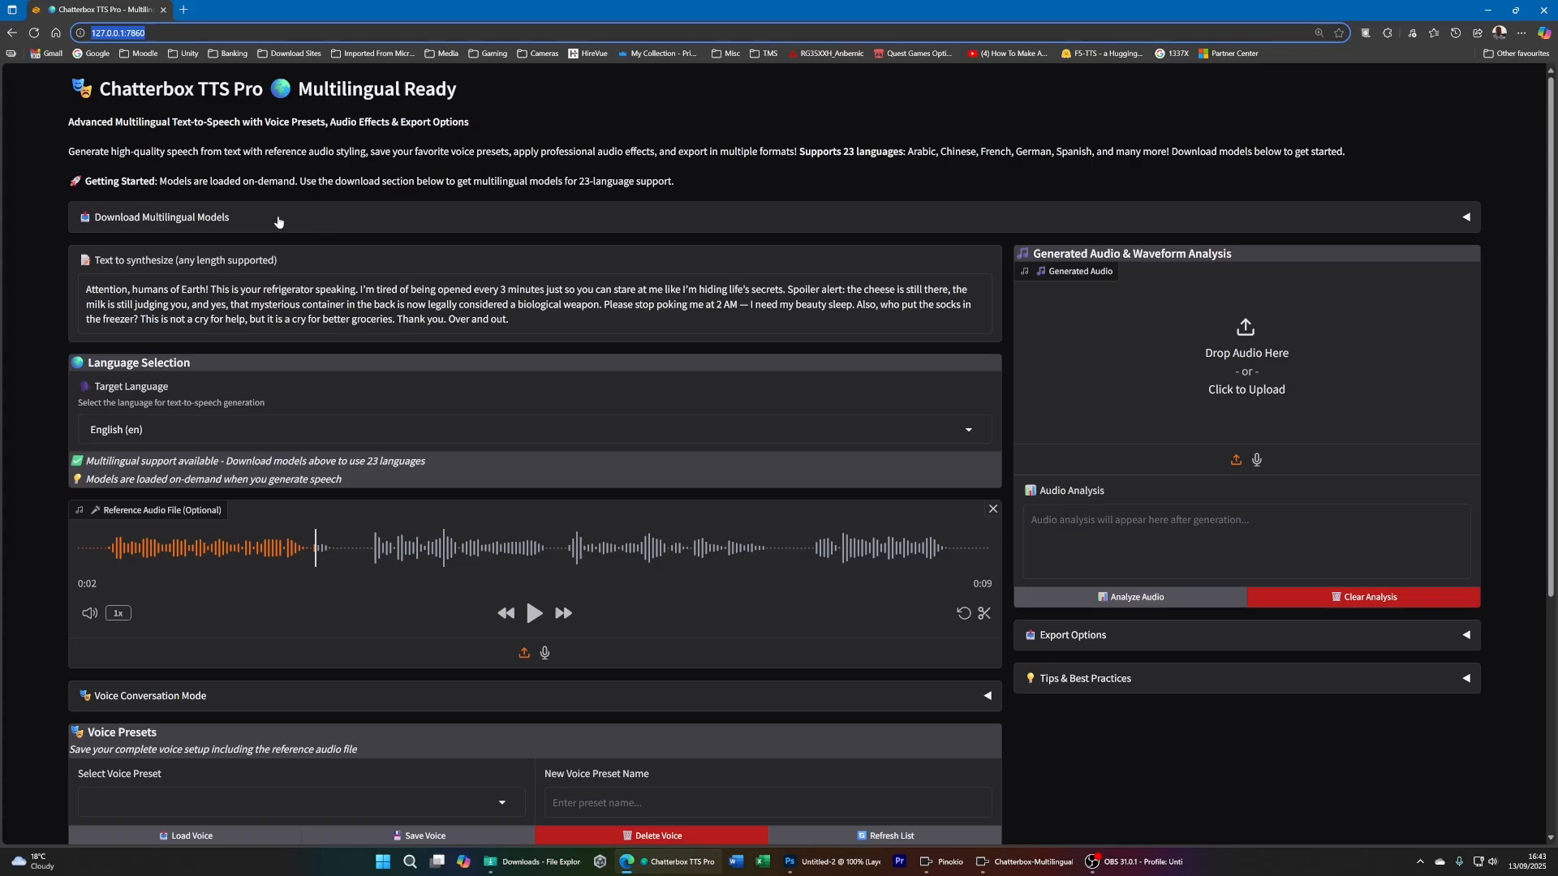
left_click(312, 228)
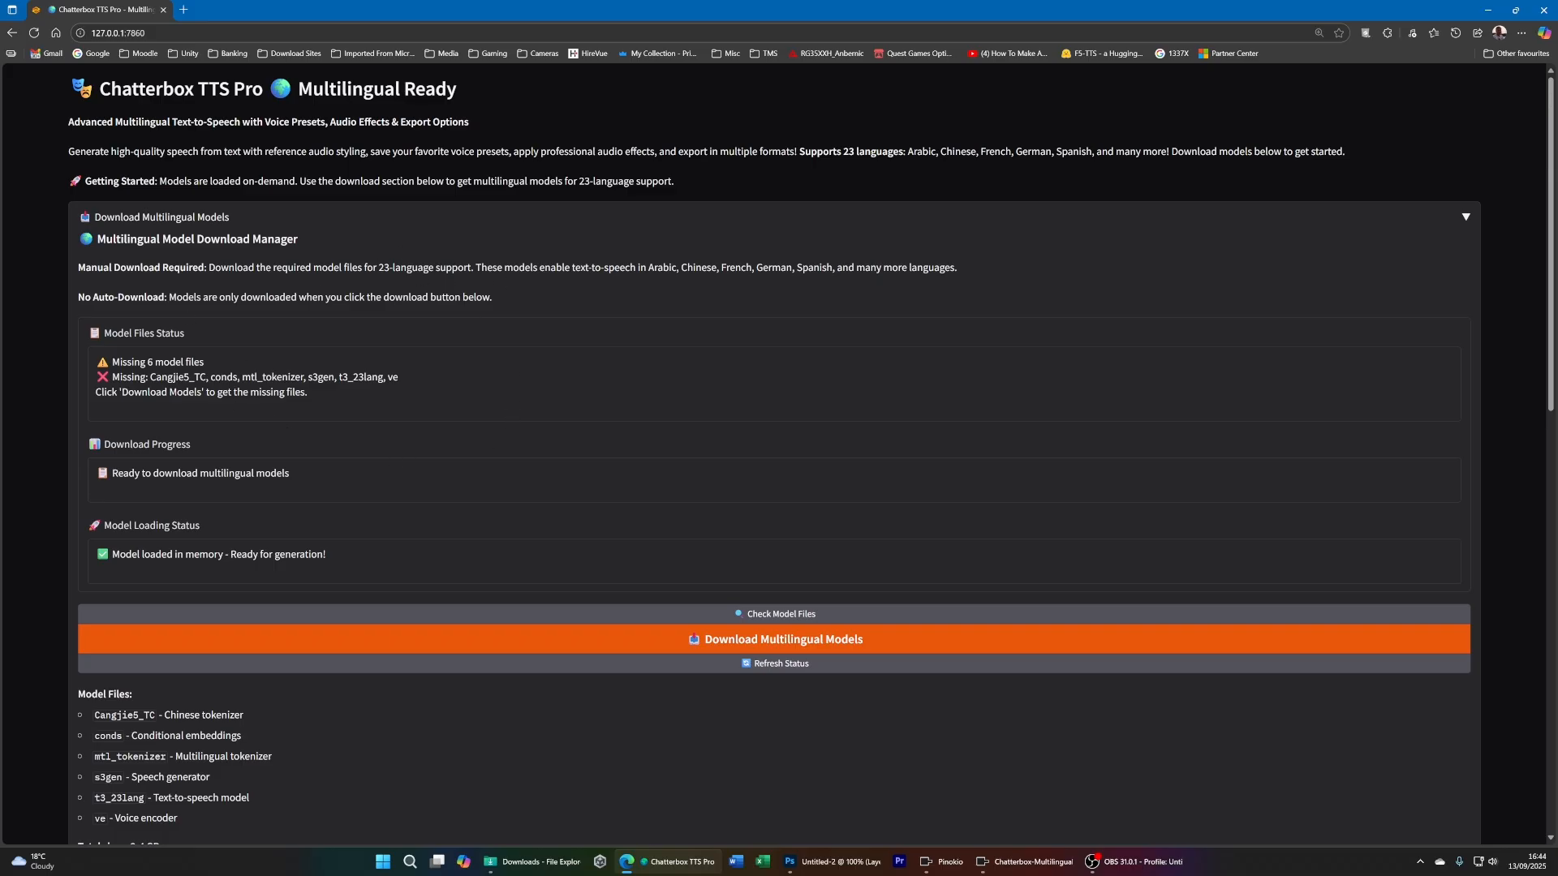
left_click_drag(379, 267, 487, 267)
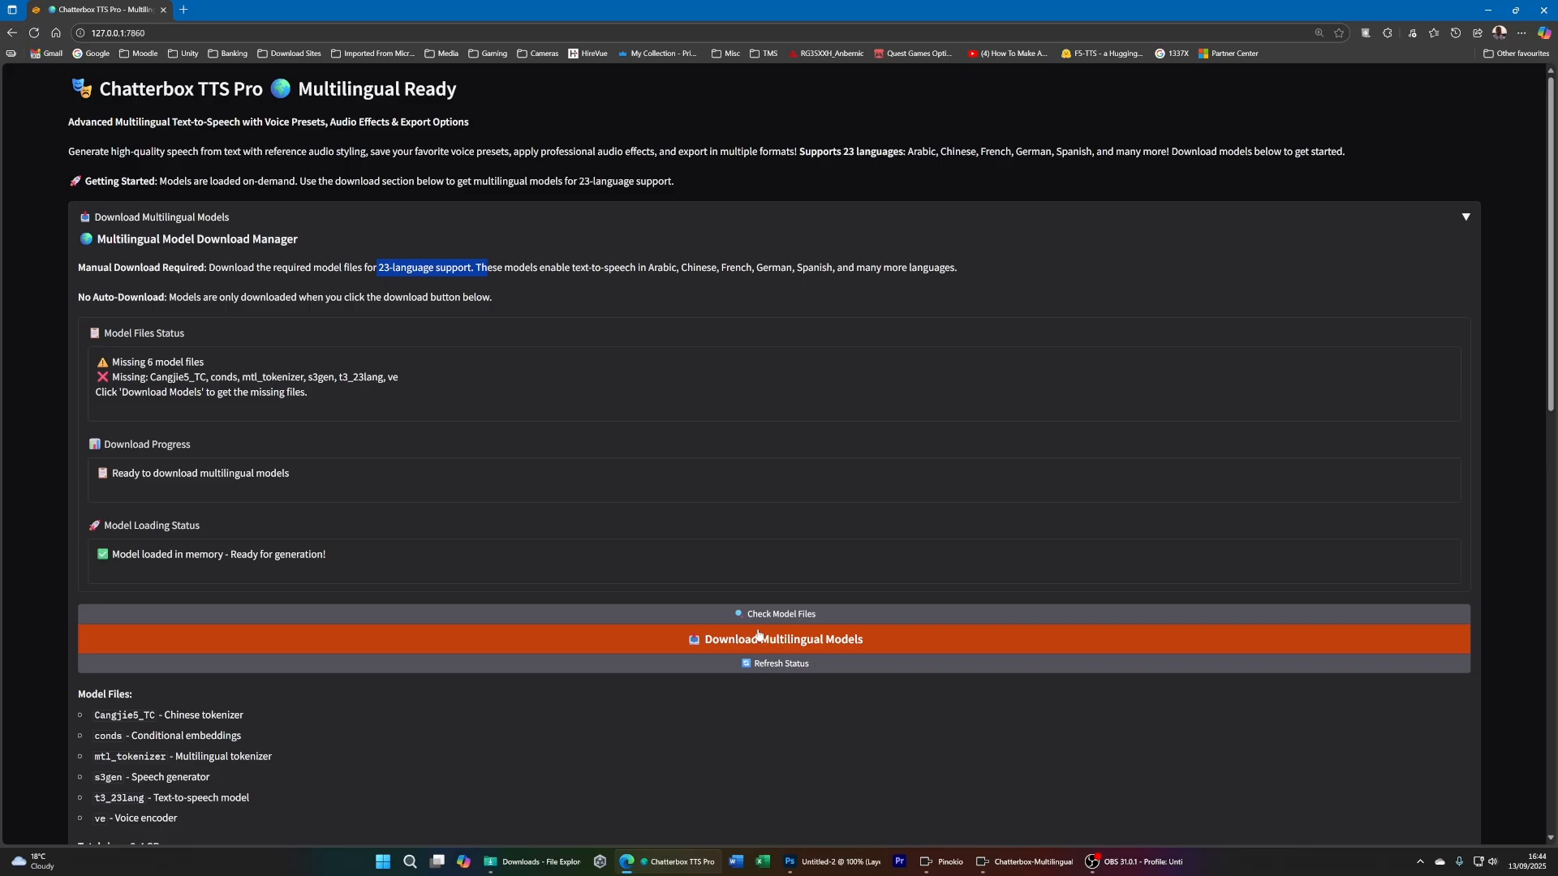
left_click(1465, 221)
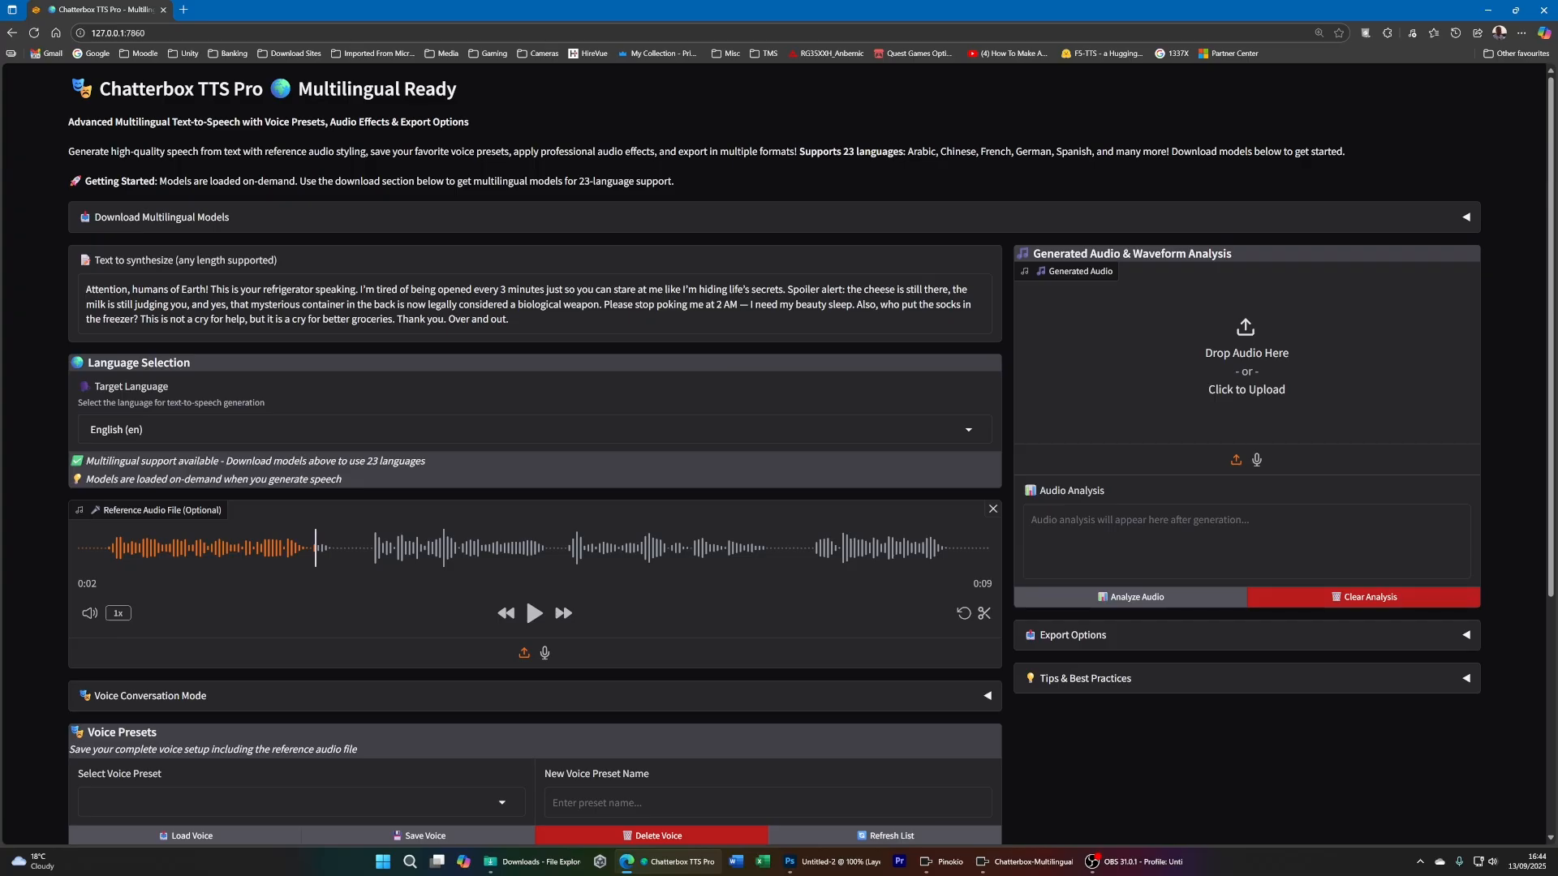
- Review the sample text to synthesize and the target languages on offer, keeping English (en) selected
left_click_drag(87, 290, 513, 320)
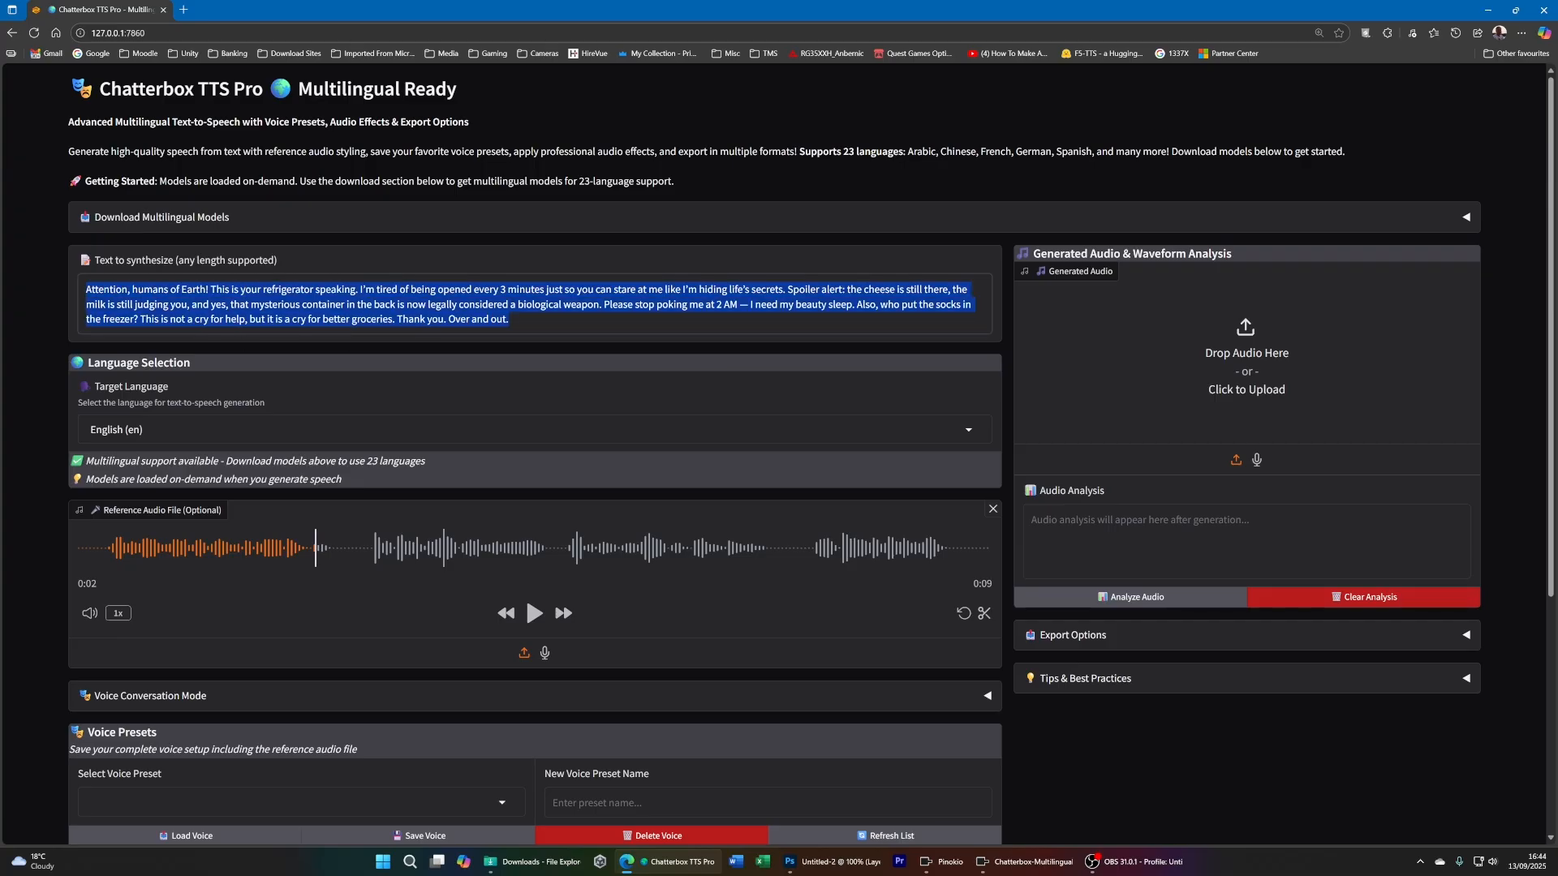
left_click(513, 321)
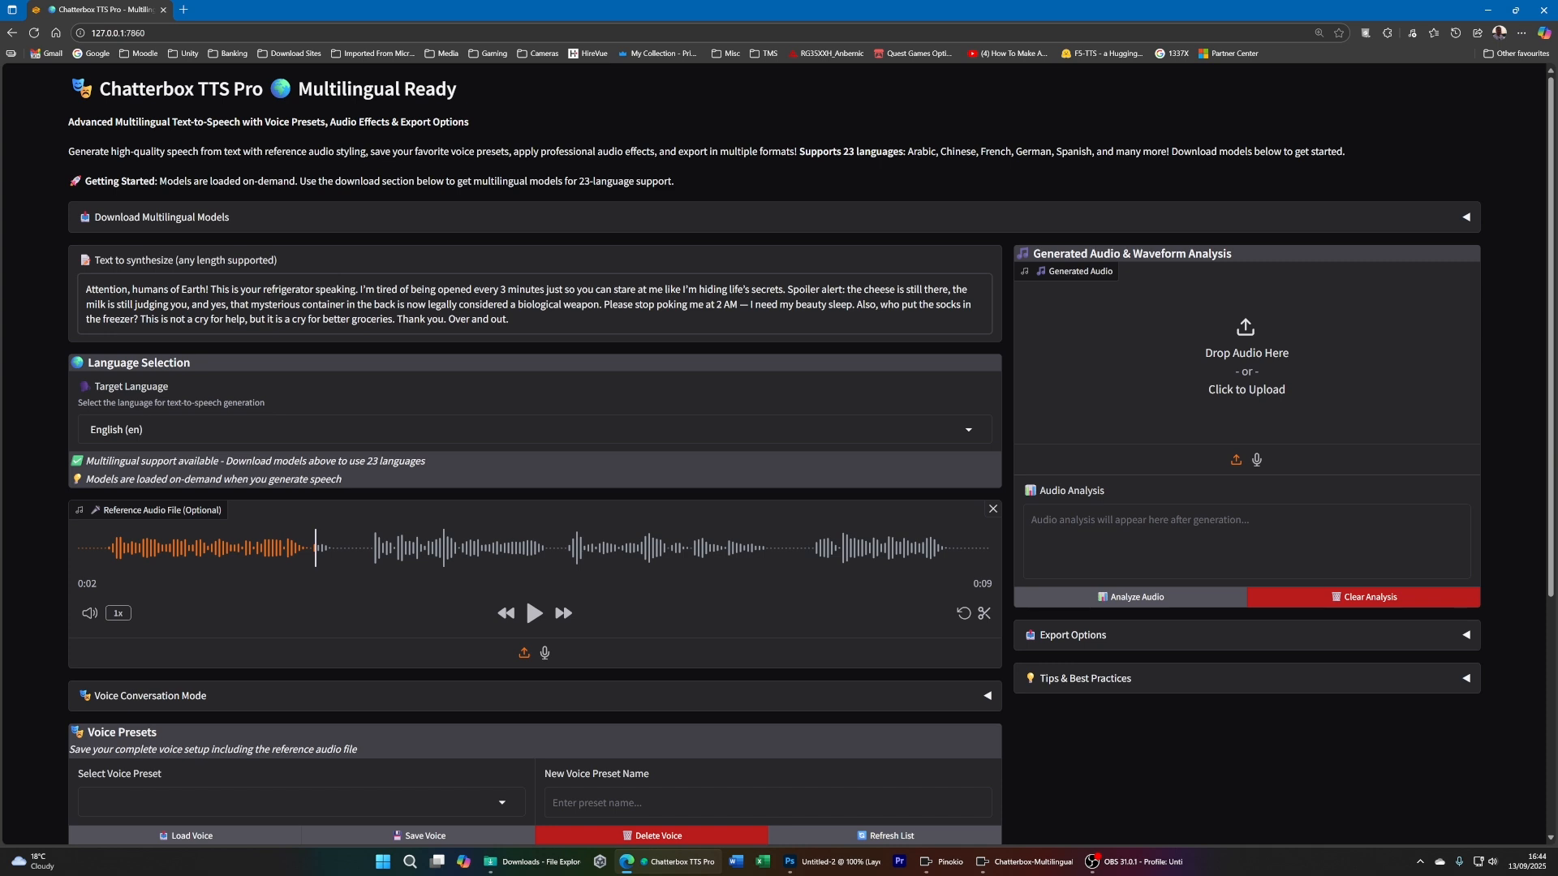
key("ctrl+a")
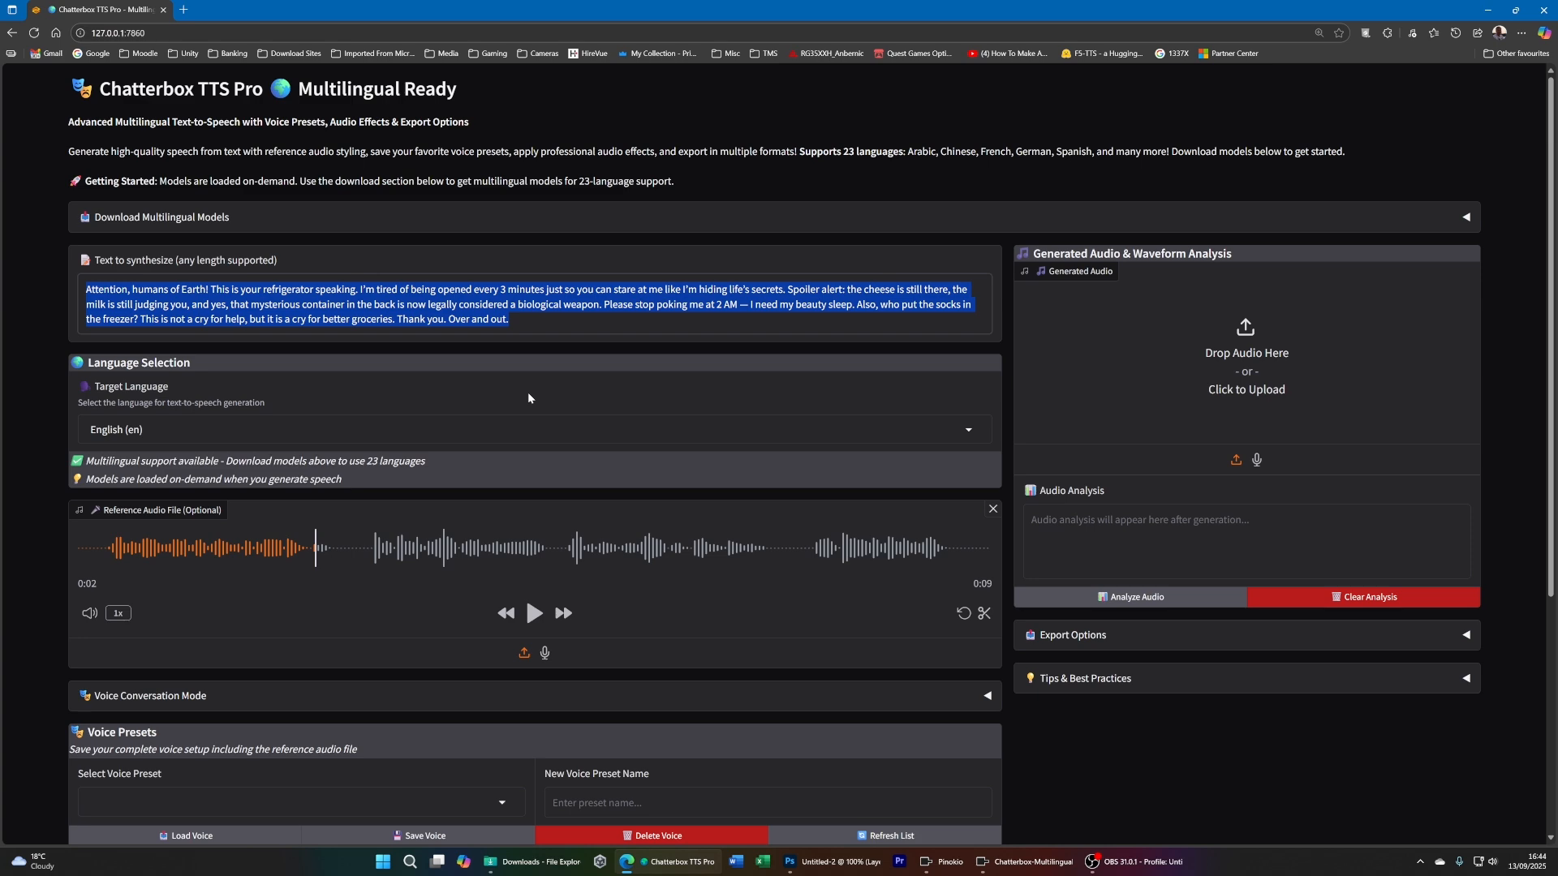
scroll(527, 391, "down", 2)
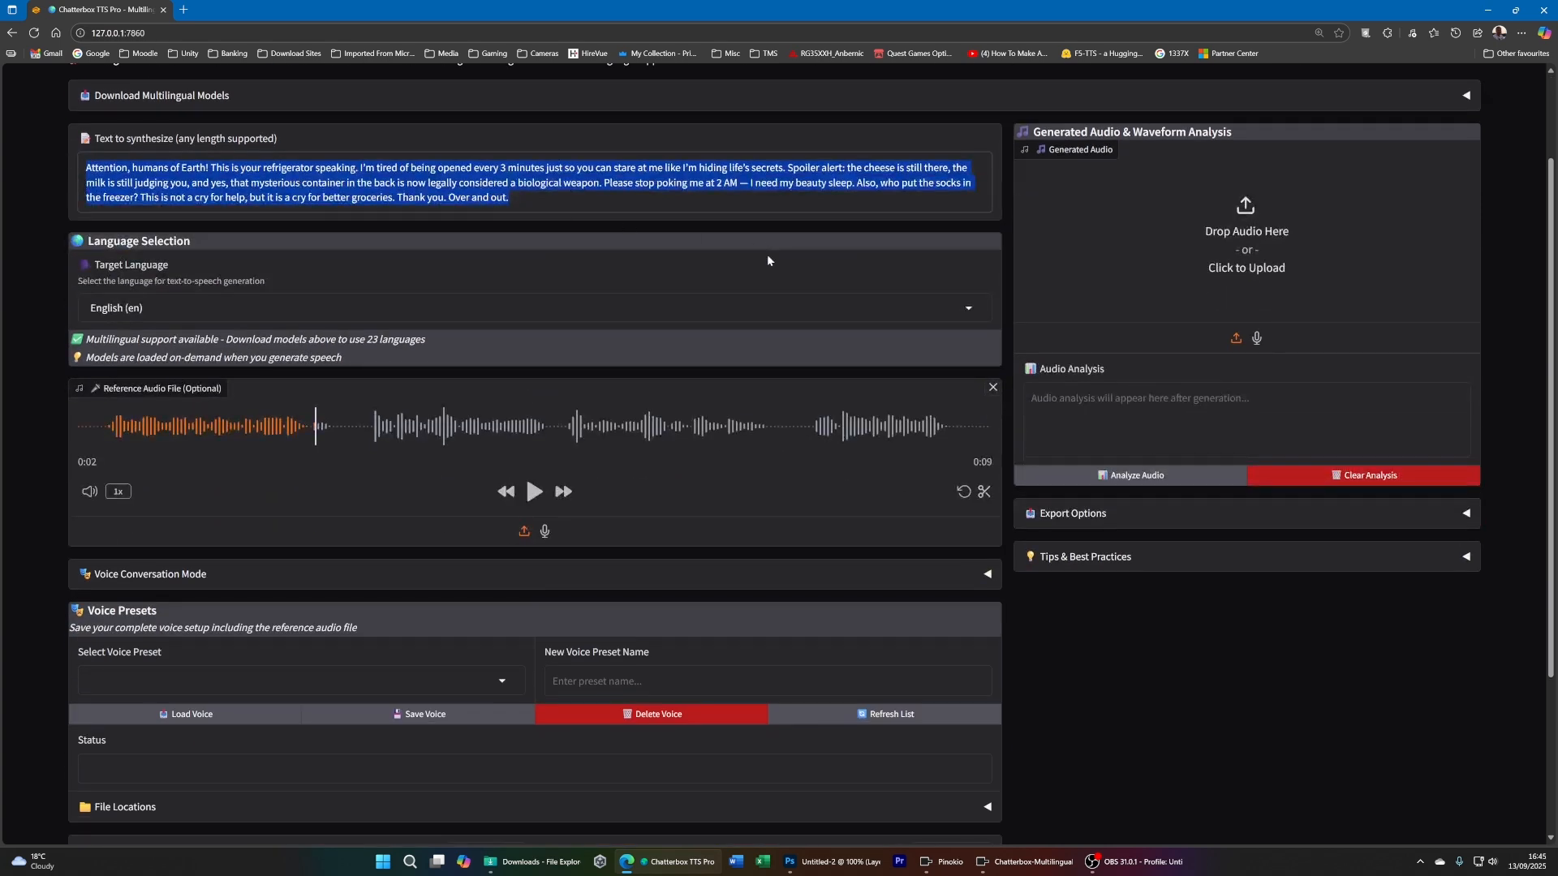
left_click(527, 308)
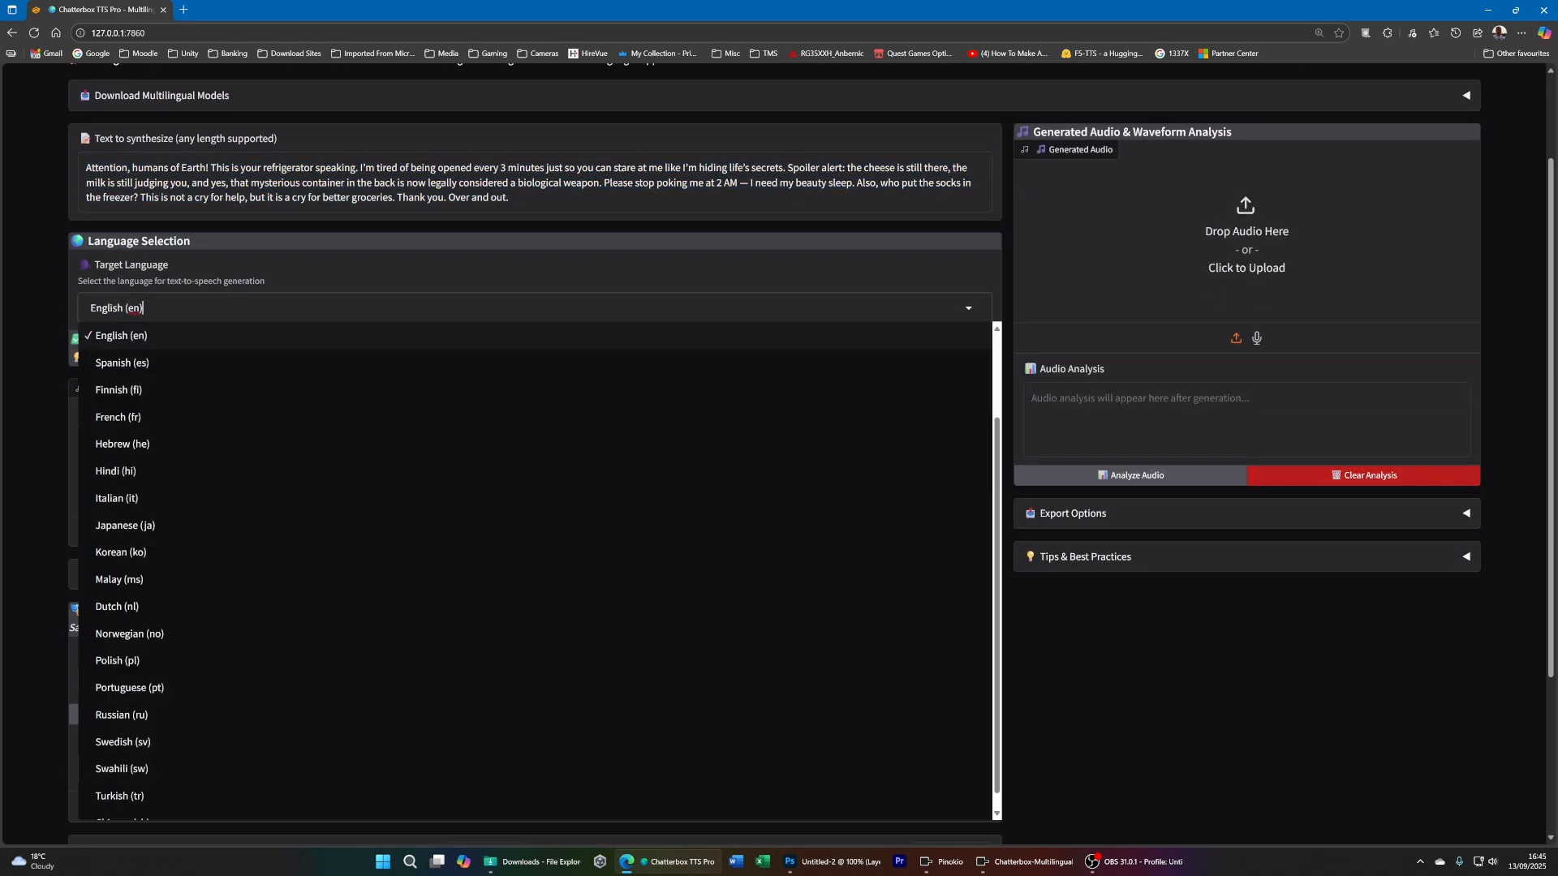
left_click(855, 255)
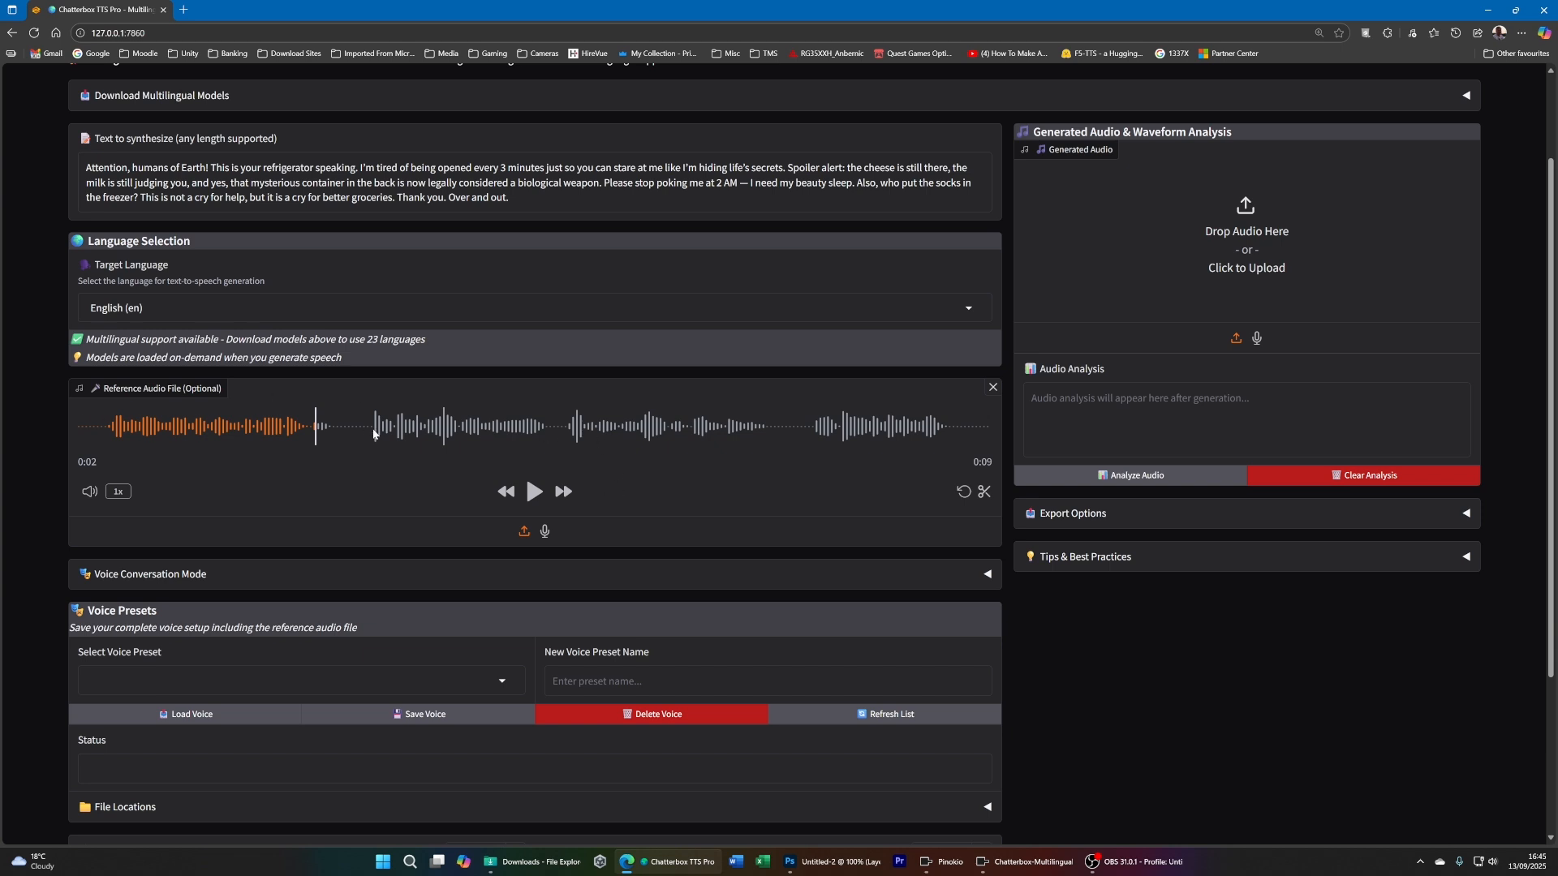
- Listen to the loaded reference audio from near its beginning, pausing before the end
left_click(115, 424)
left_click(533, 492)
left_click(533, 492)
- Generate speech from the refrigerator announcement text using the loaded reference audio
scroll(896, 475, "down", 1)
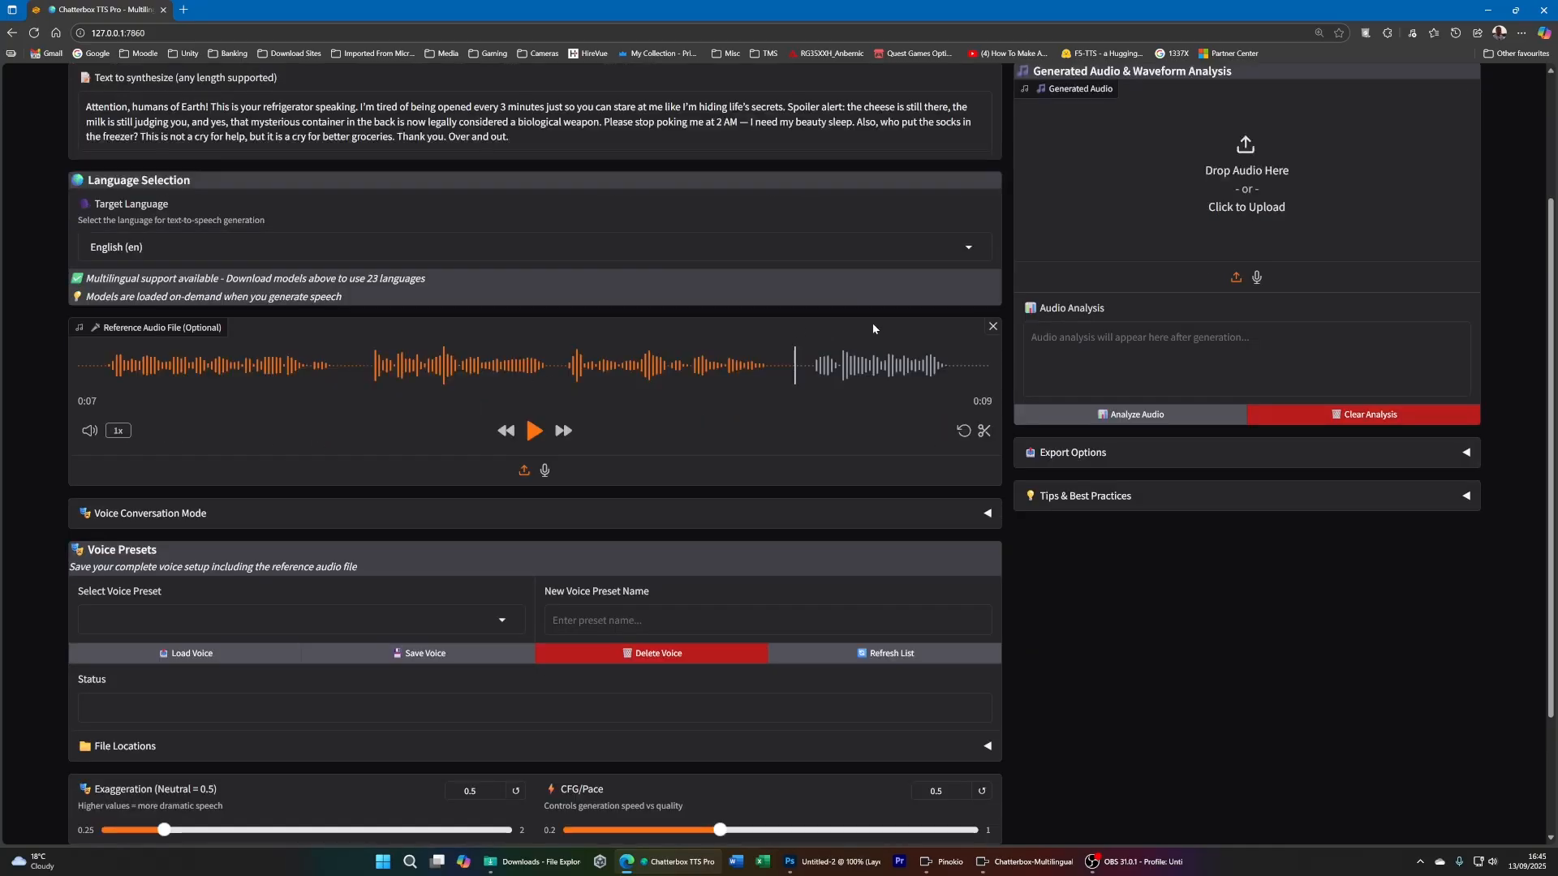
scroll(912, 391, "down", 3)
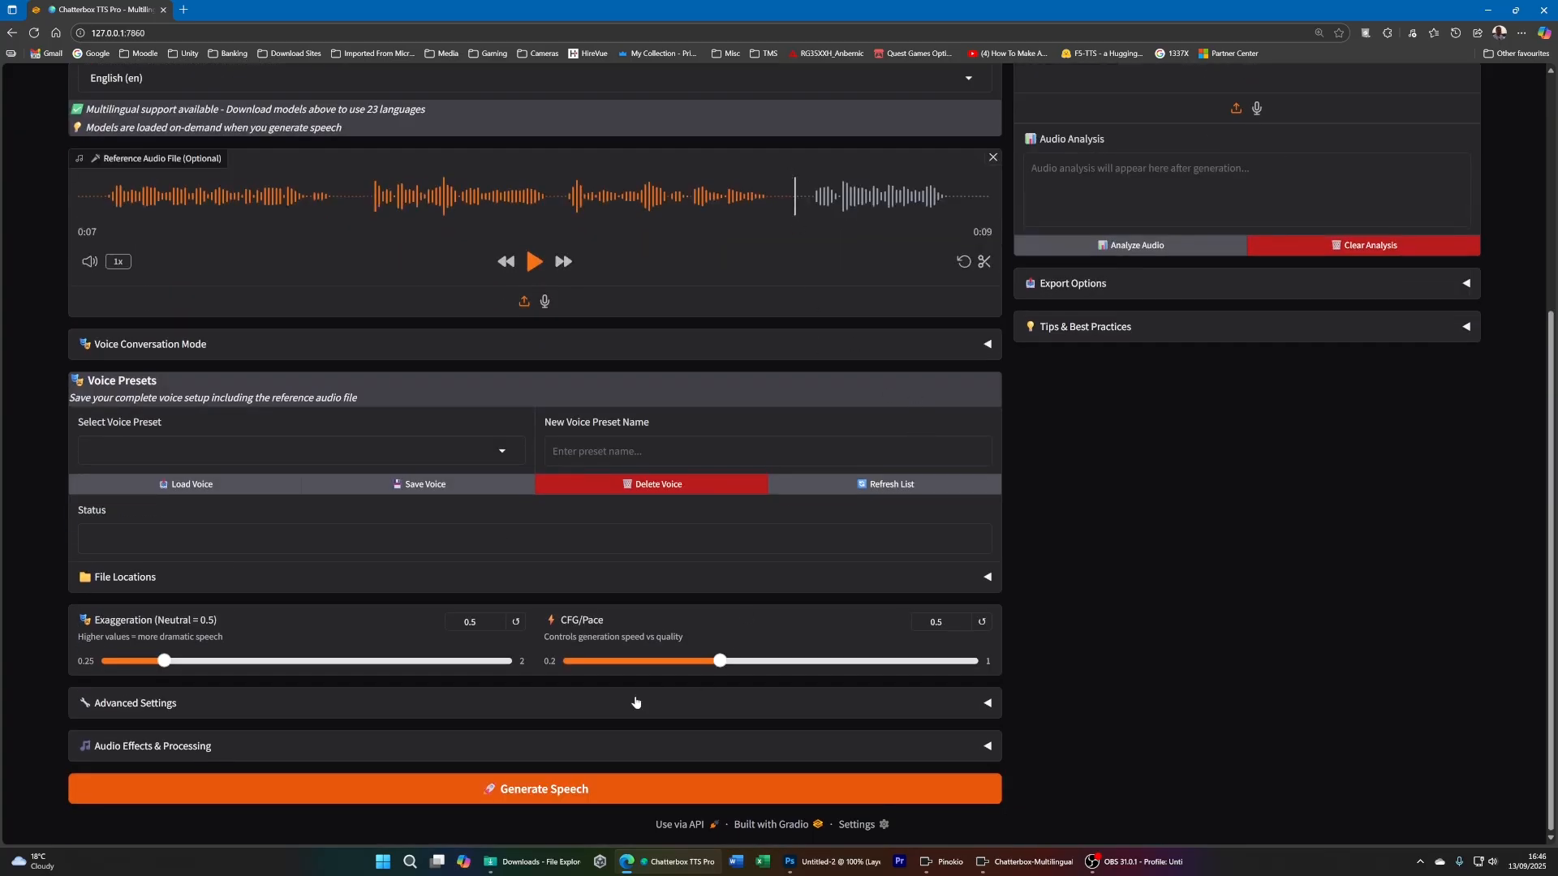
left_click(529, 796)
scroll(1214, 723, "up", 5)
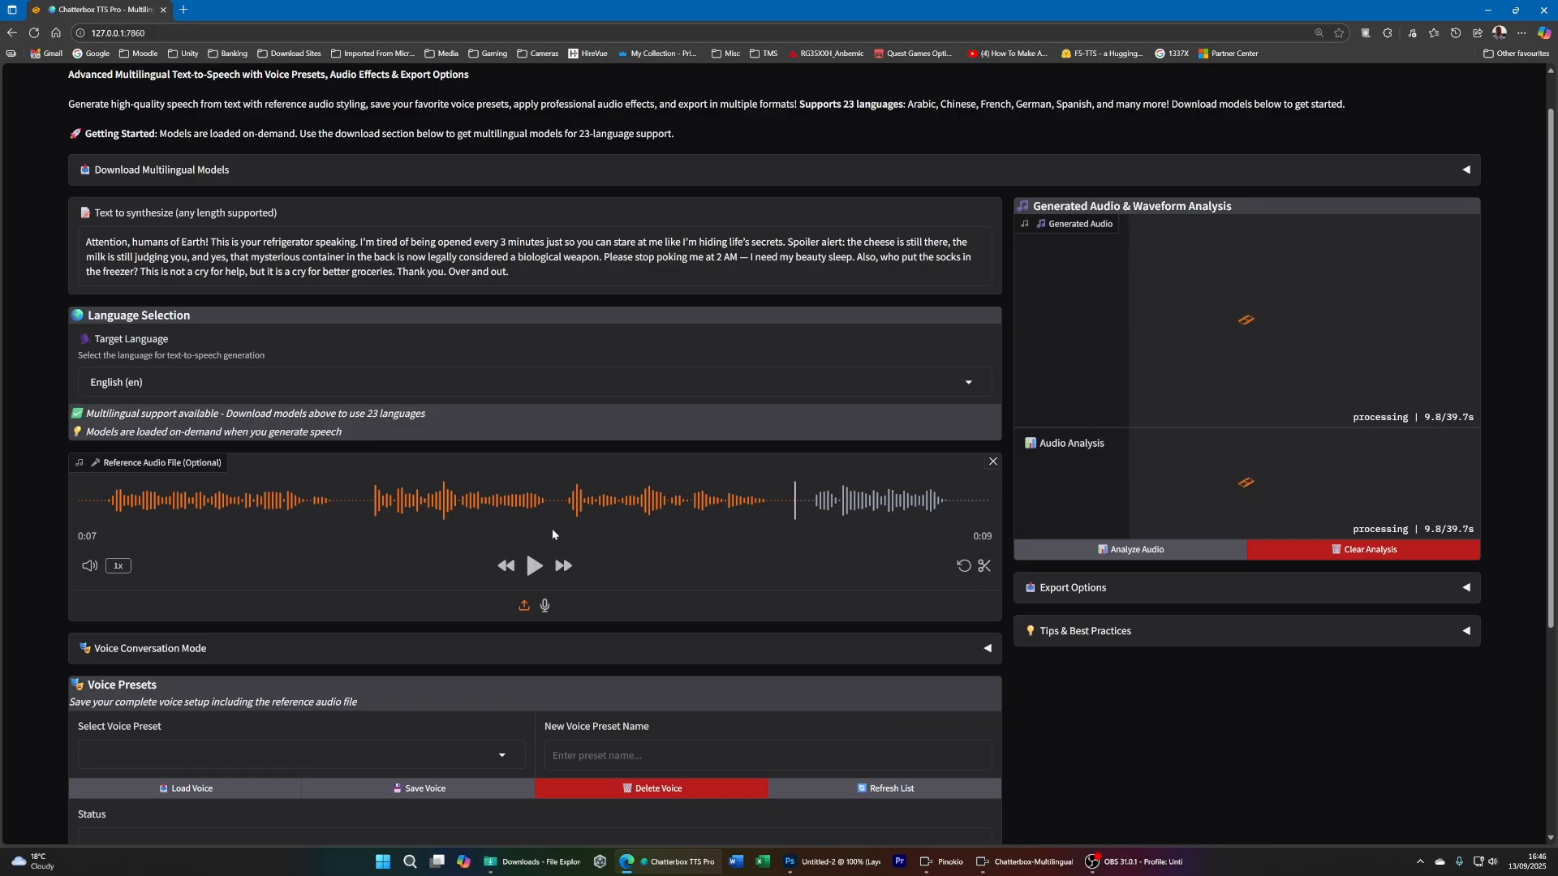
scroll(568, 539, "down", 4)
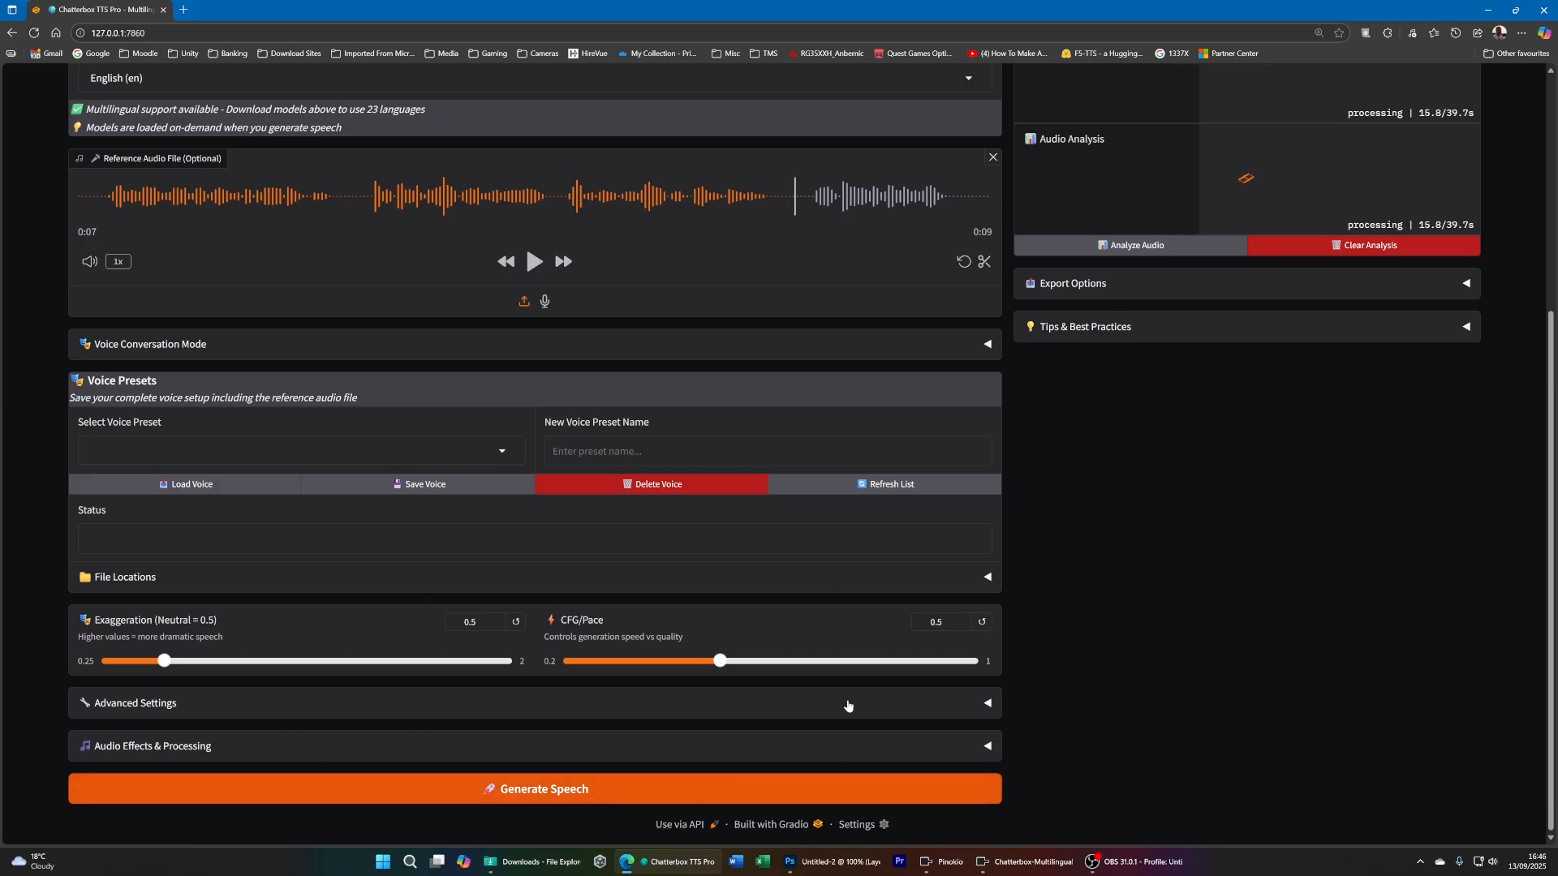
scroll(847, 700, "up", 1)
scroll(846, 699, "up", 3)
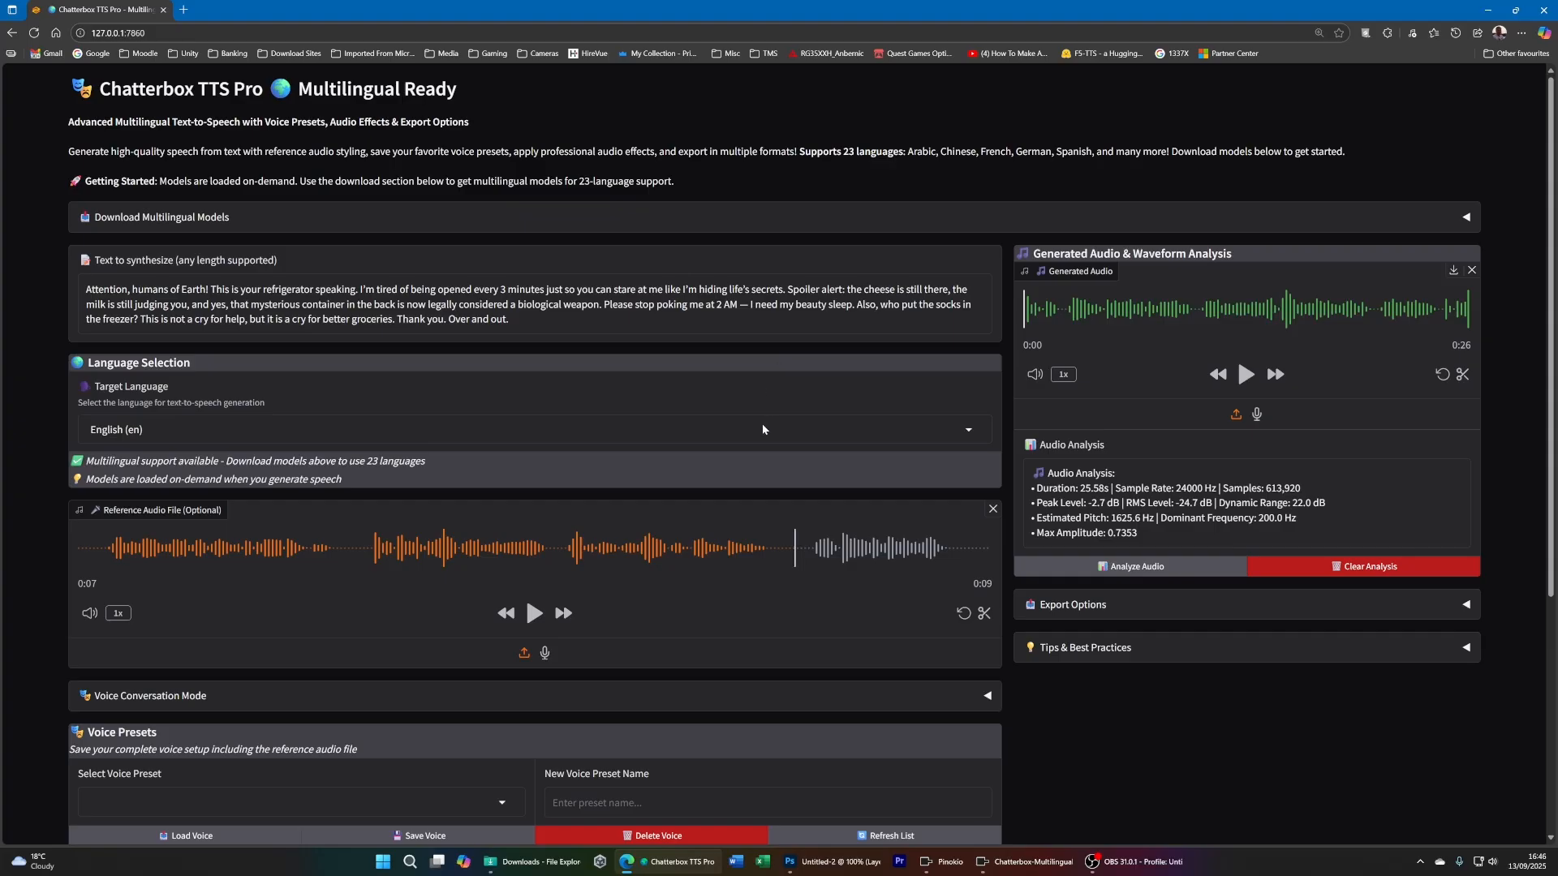
- Play part of the reference audio and part of the generated speech to compare the two voices
left_click(116, 550)
left_click(534, 618)
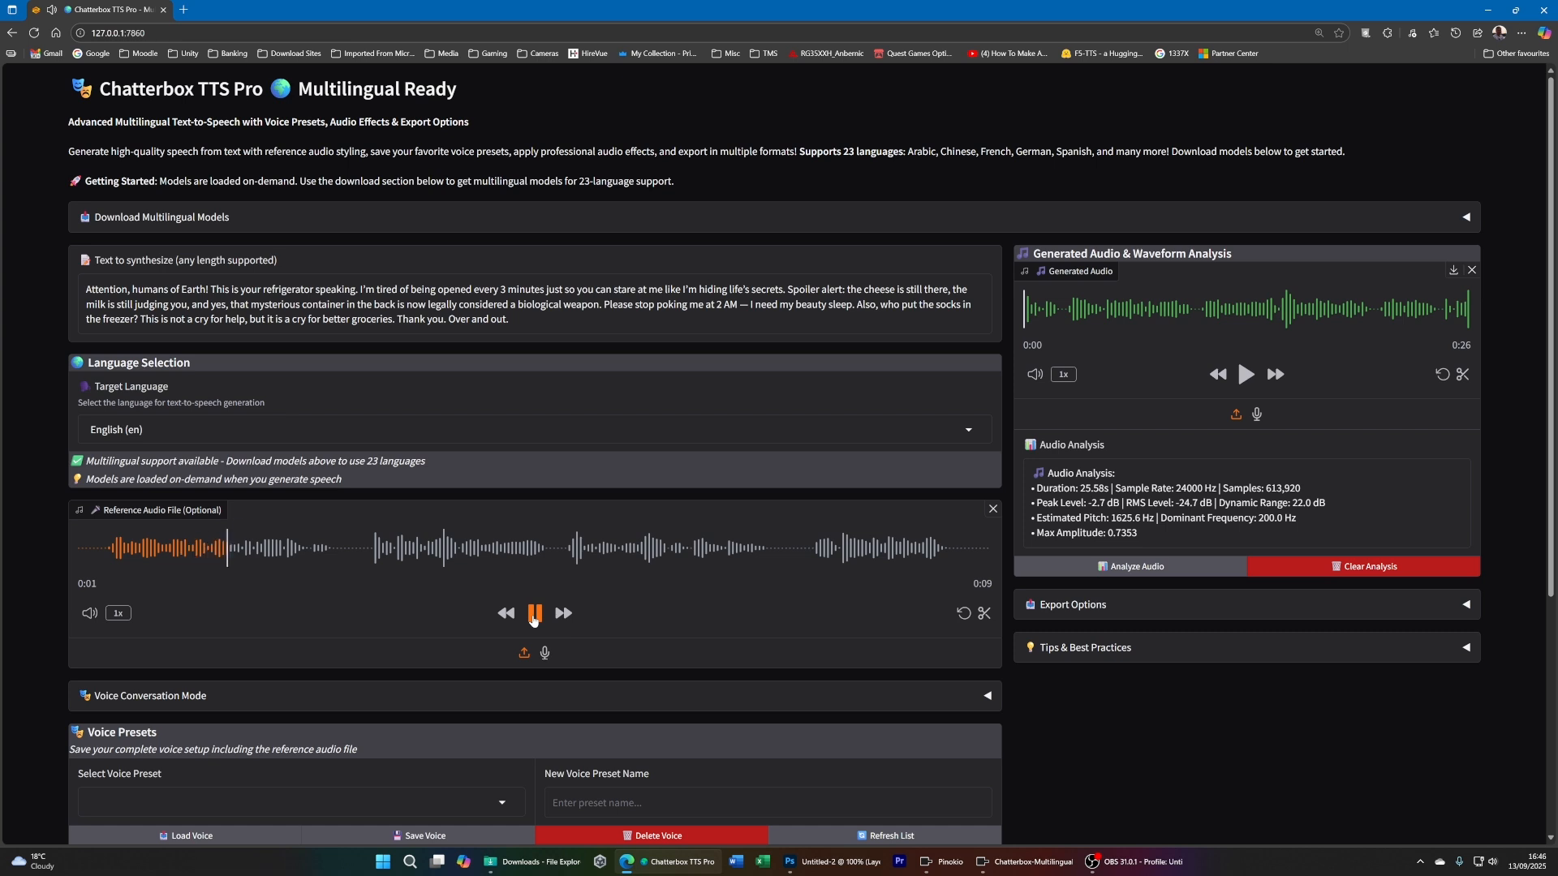
left_click(534, 619)
left_click(1245, 375)
left_click(1247, 375)
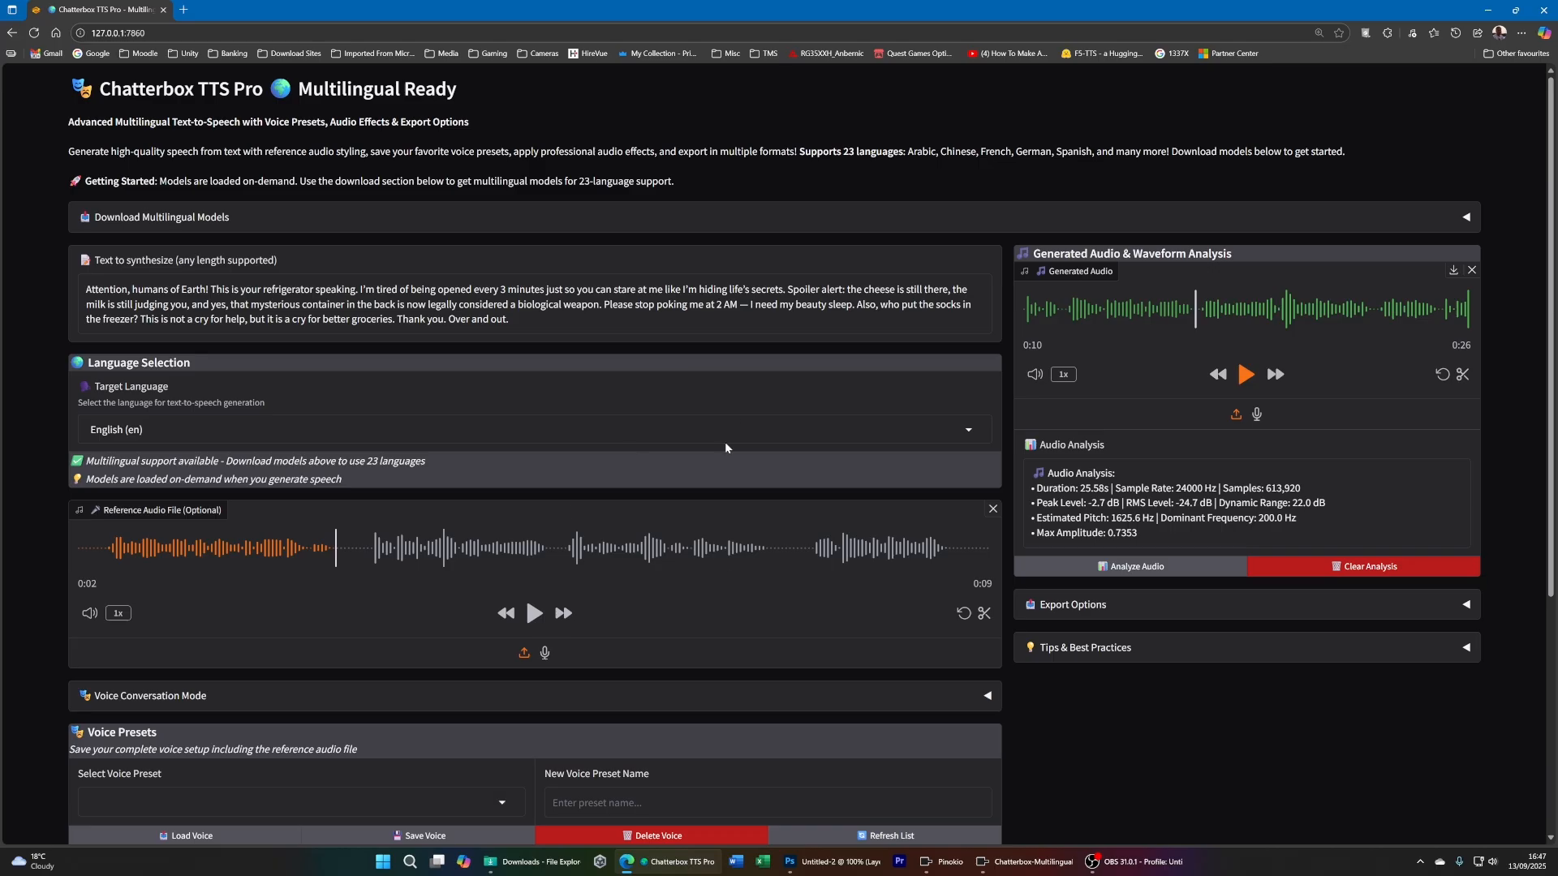
- Replace the reference audio with a new microphone recording of about 9 seconds and play part of it back
scroll(724, 441, "down", 2)
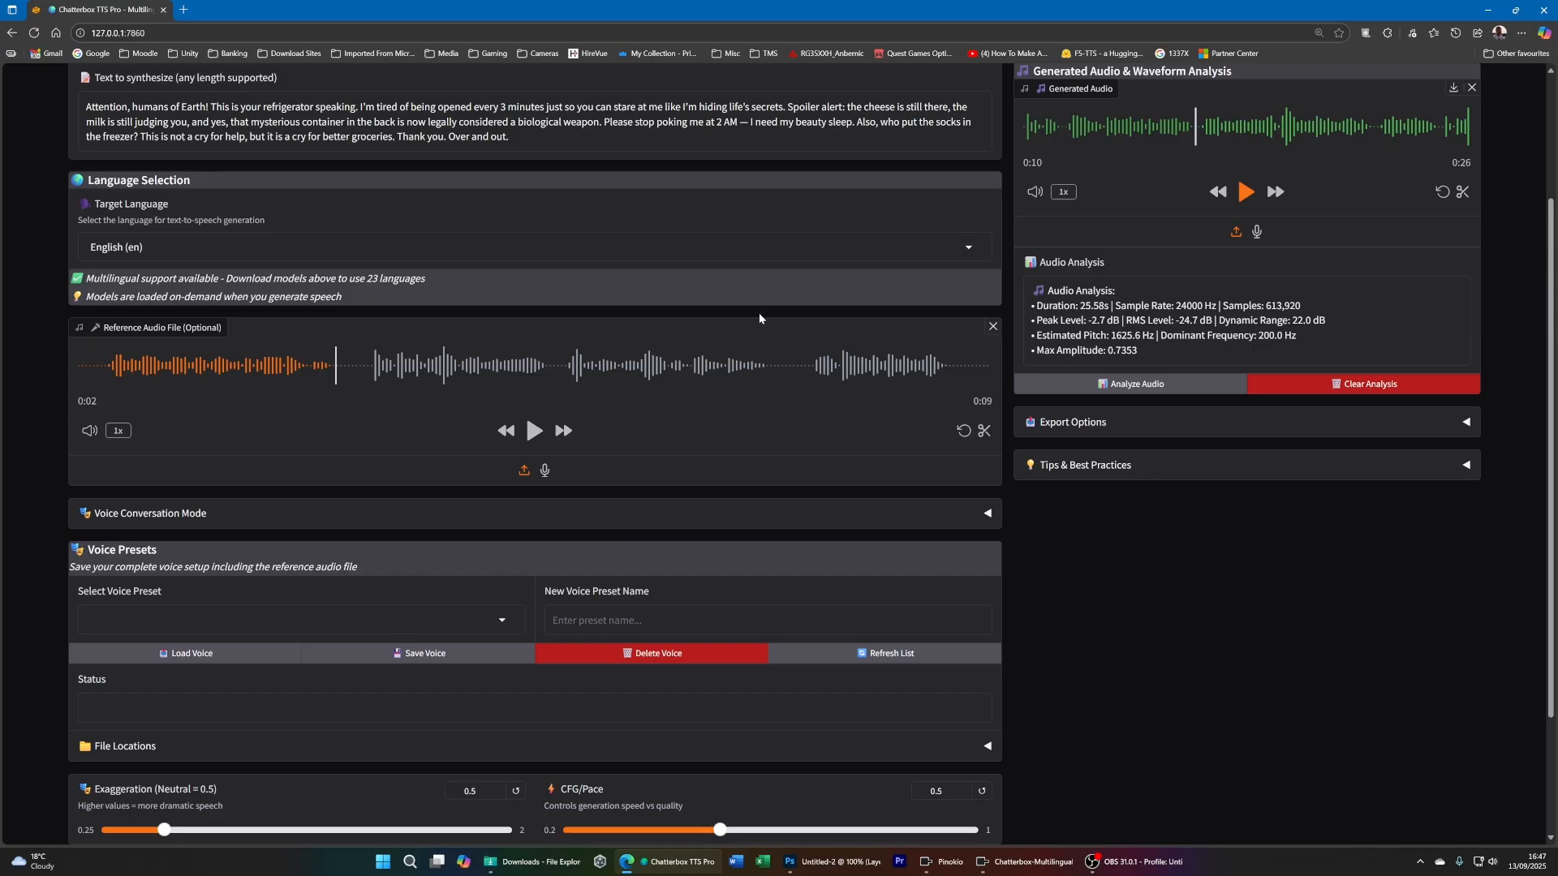
scroll(760, 318, "up", 1)
scroll(669, 443, "down", 3)
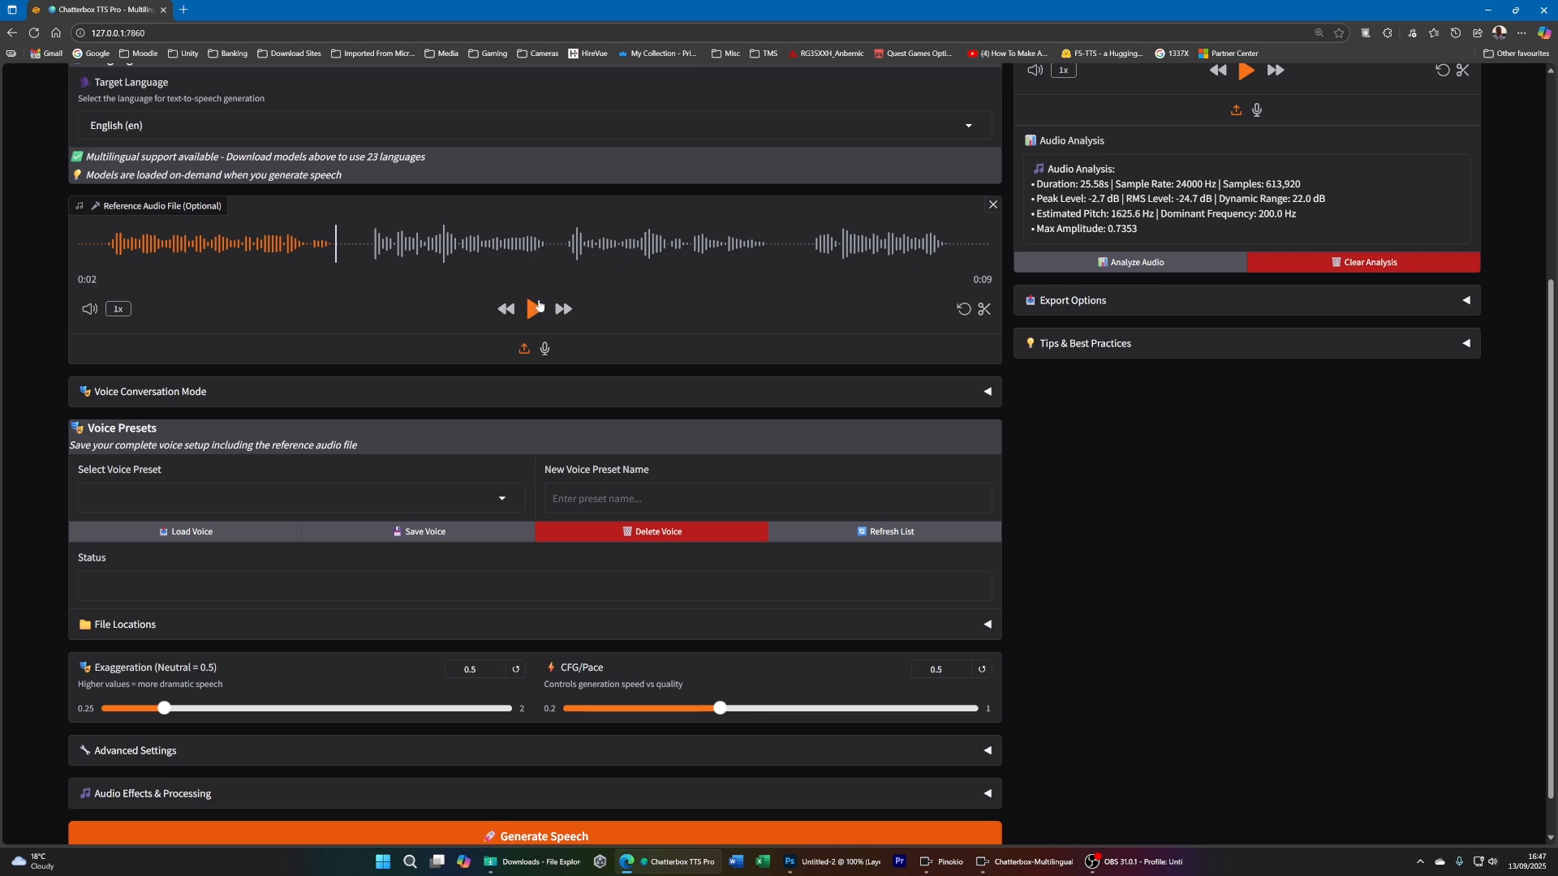
left_click(525, 351)
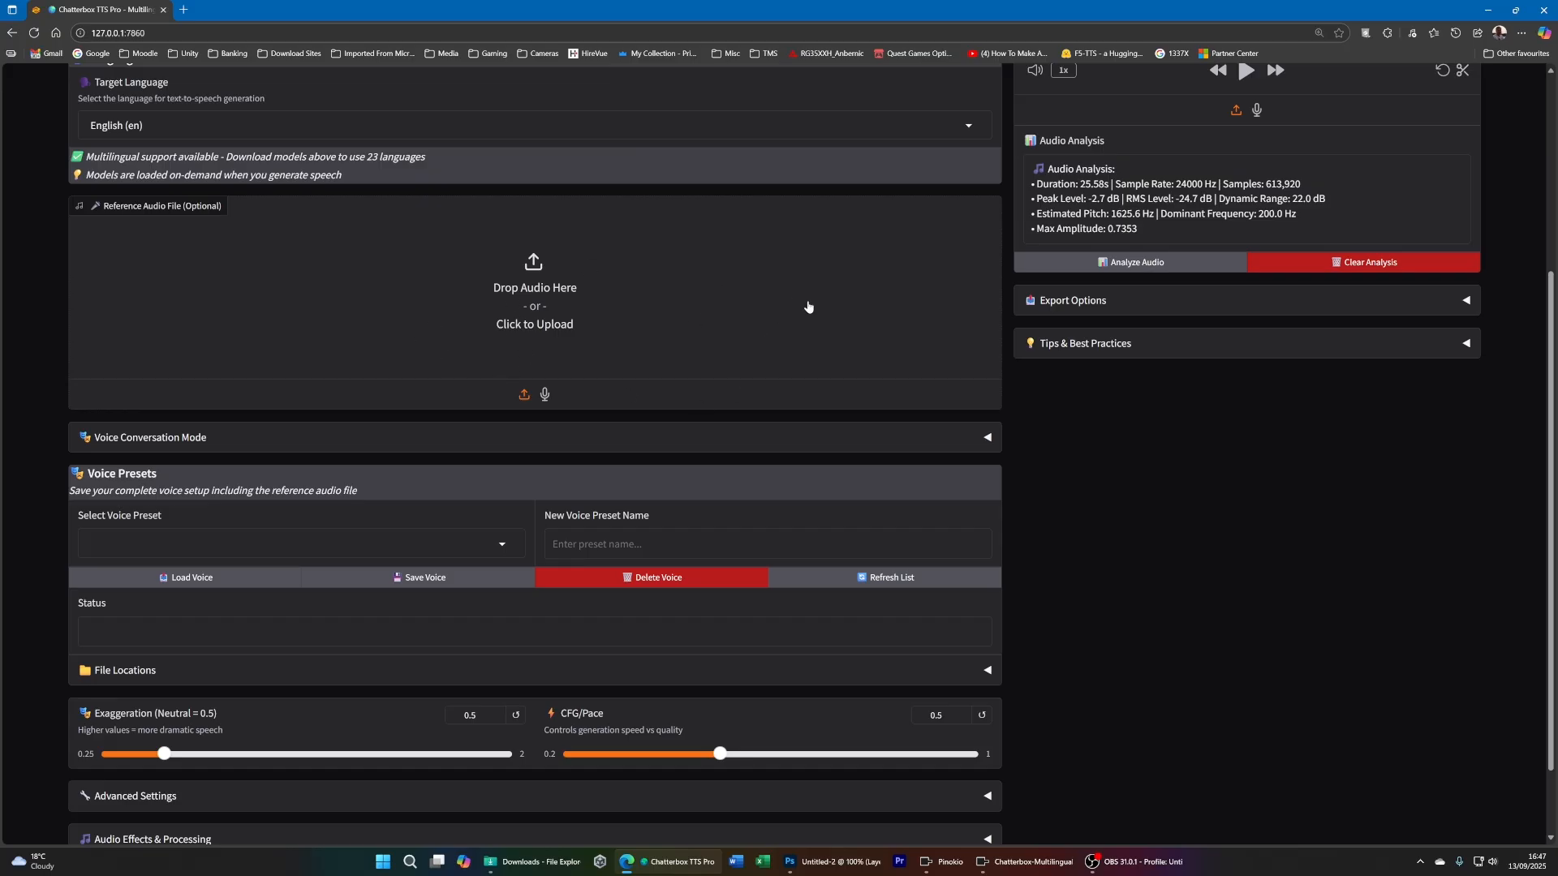
left_click(545, 397)
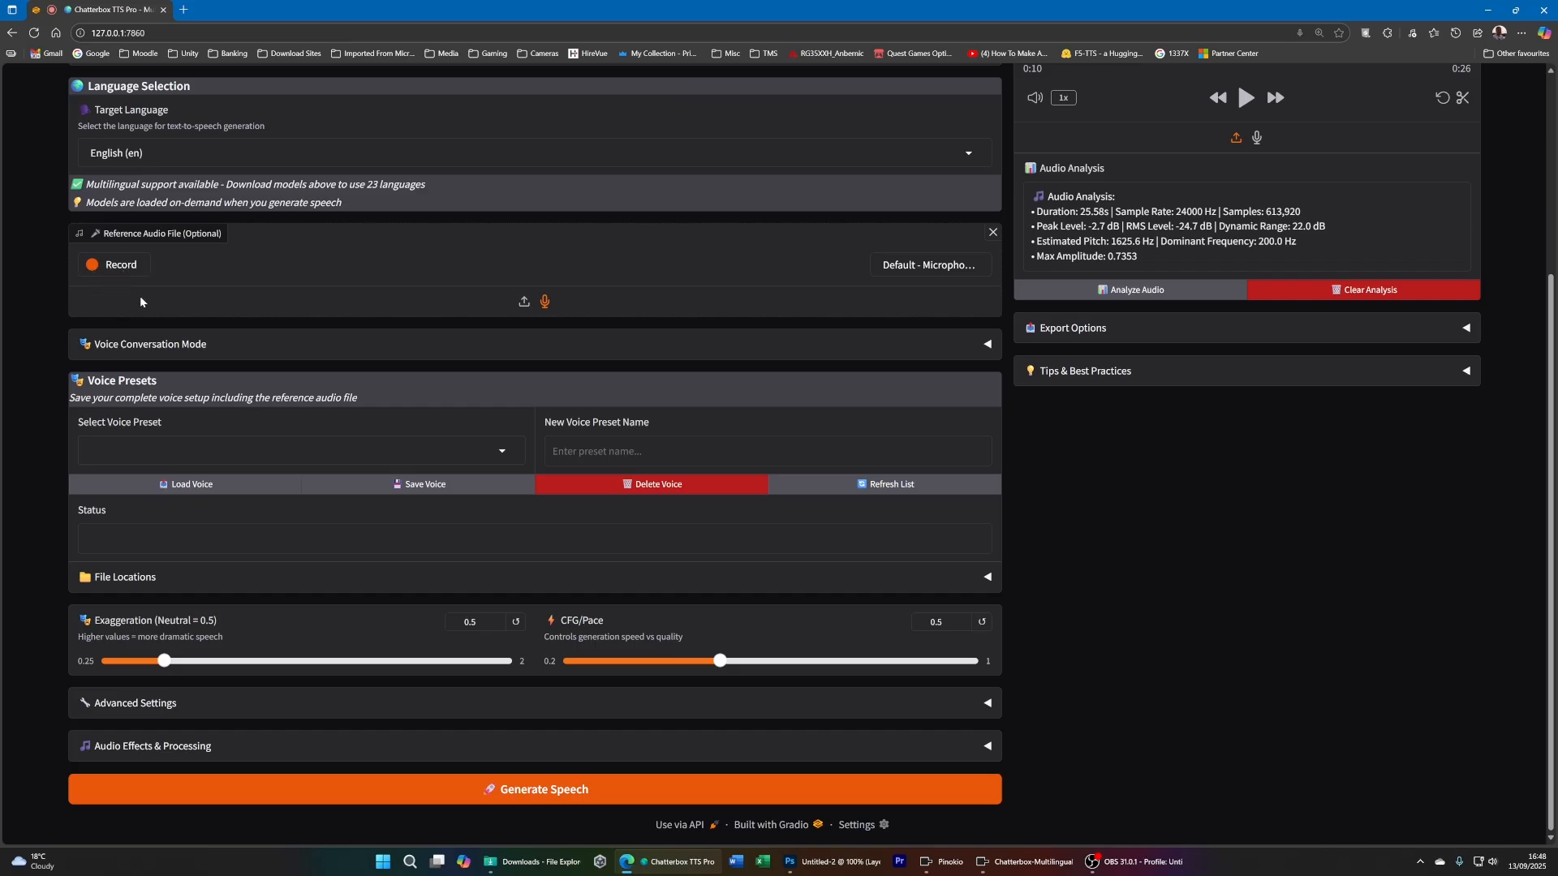
left_click(113, 265)
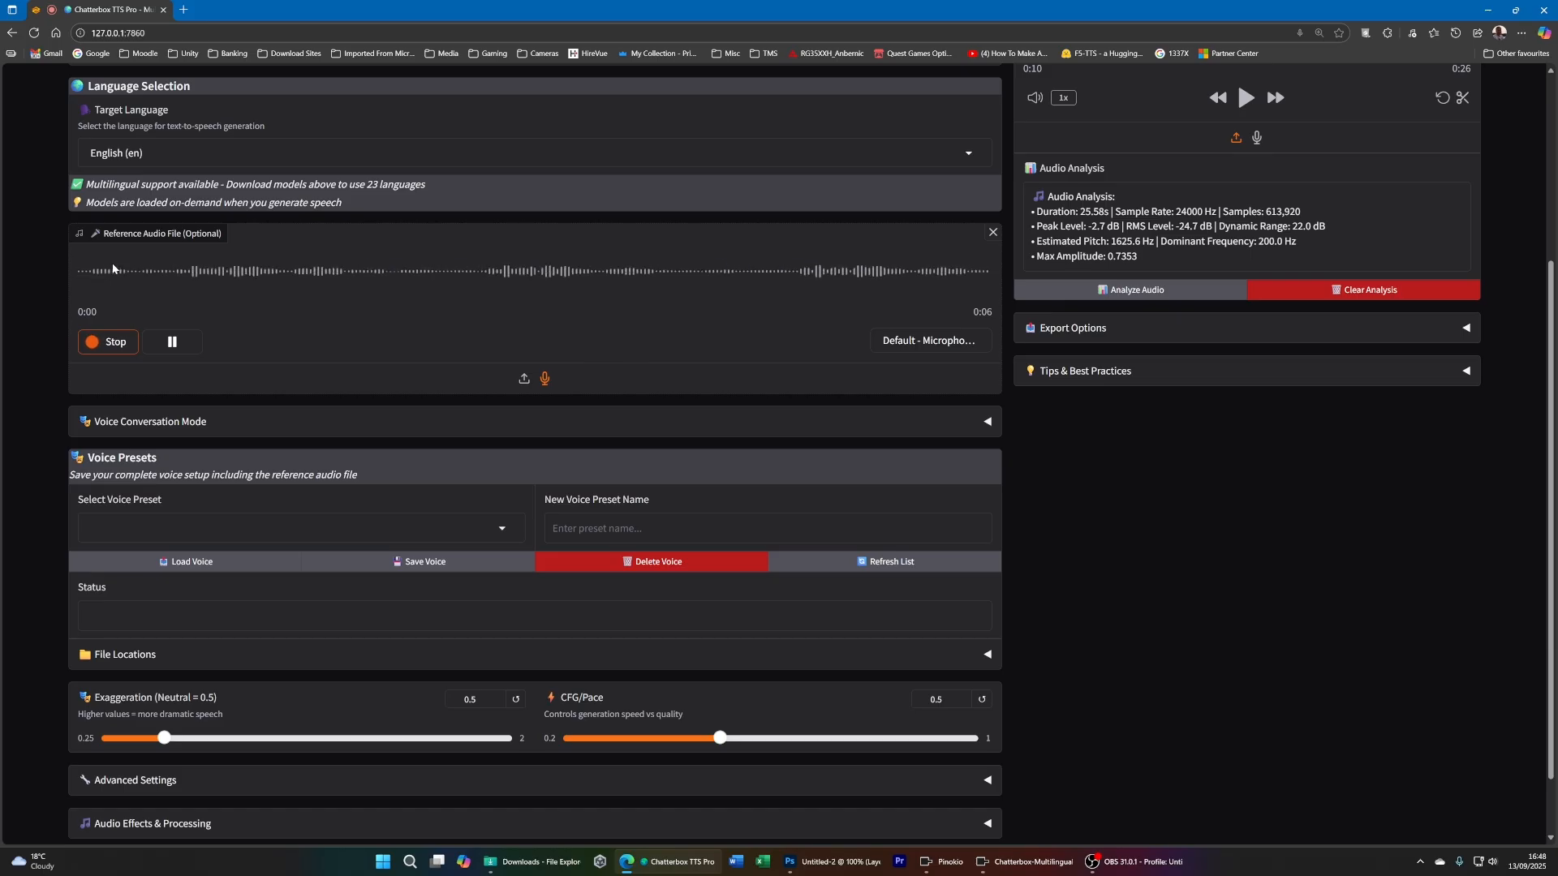
left_click(114, 342)
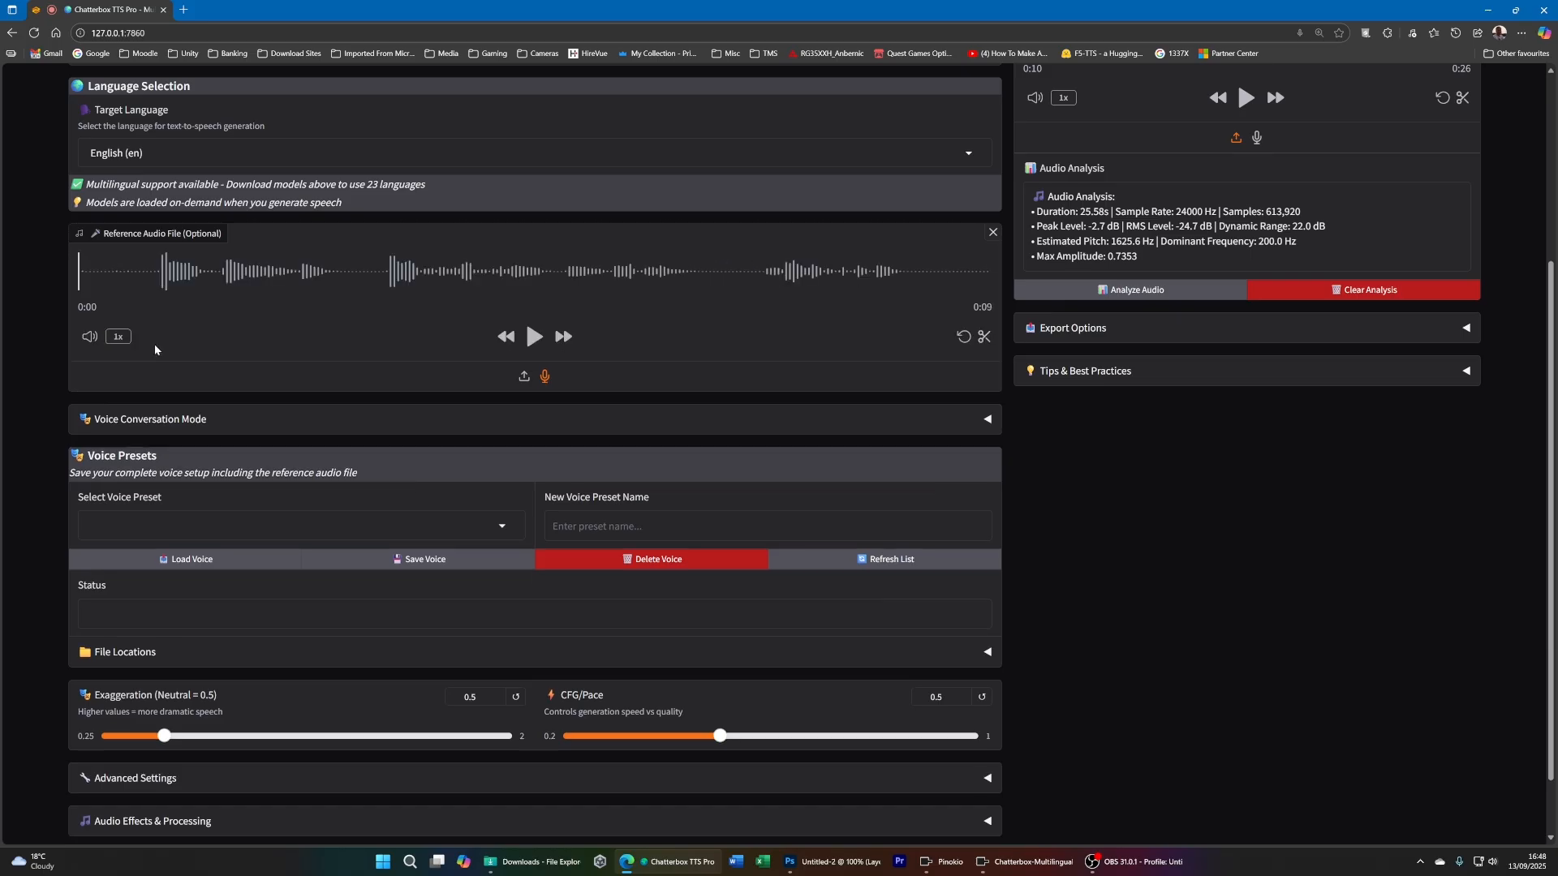
left_click(534, 337)
left_click(534, 337)
- Replace the text to synthesize with "Welcome to the new channel that i have created"
scroll(297, 367, "up", 3)
left_click_drag(511, 319, 33, 282)
type("Wel")
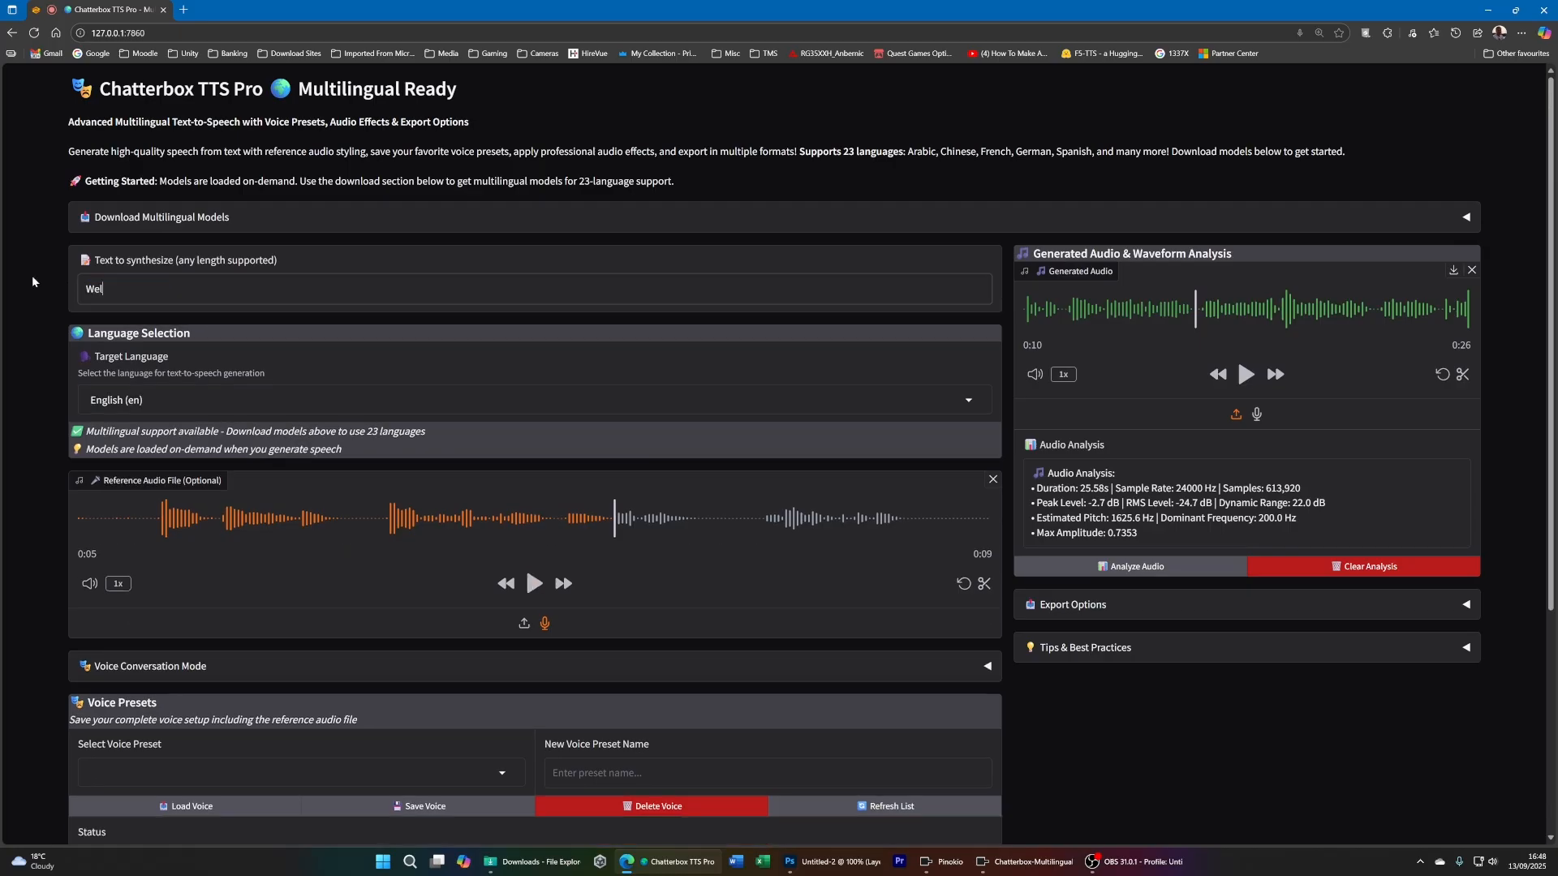
type("come to the new channel that i have created")
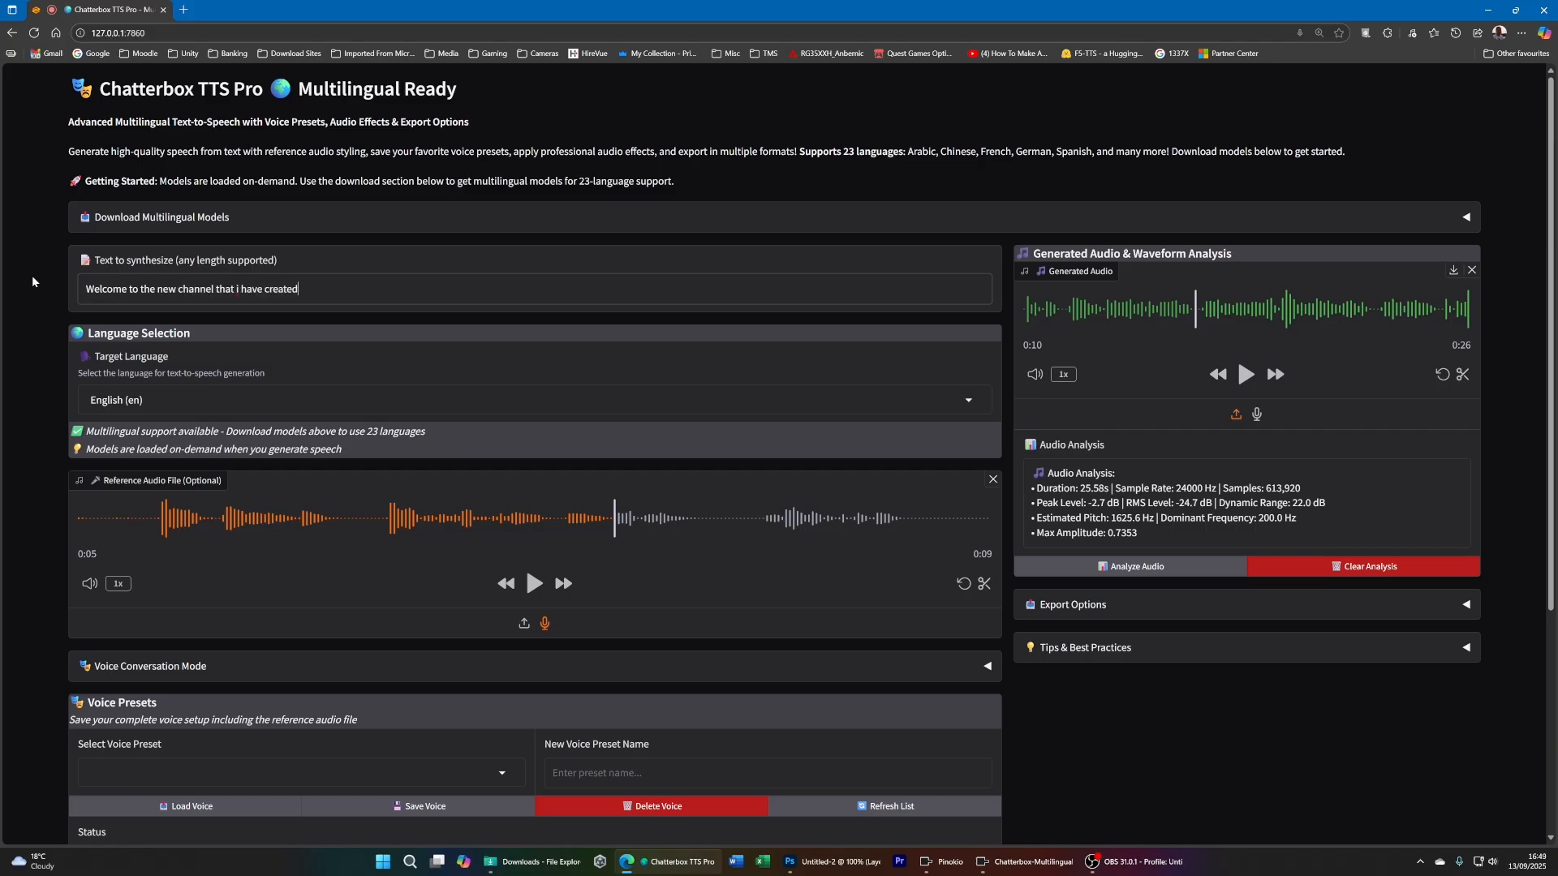
- Generate speech from the welcome sentence with the recorded reference voice and play the result
scroll(995, 637, "down", 4)
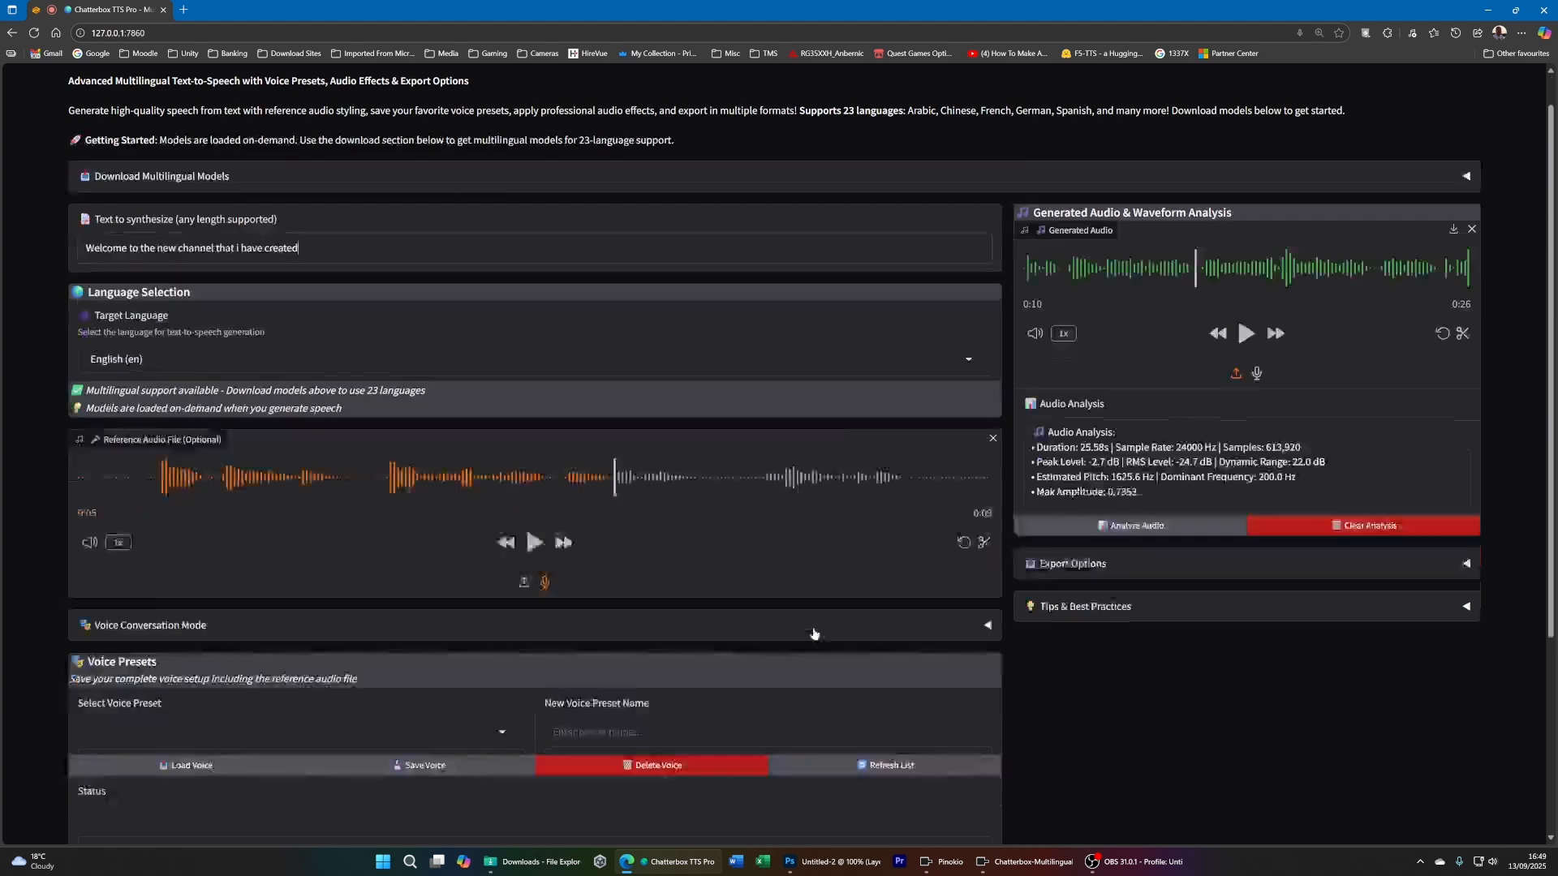
left_click(560, 791)
scroll(1118, 661, "up", 3)
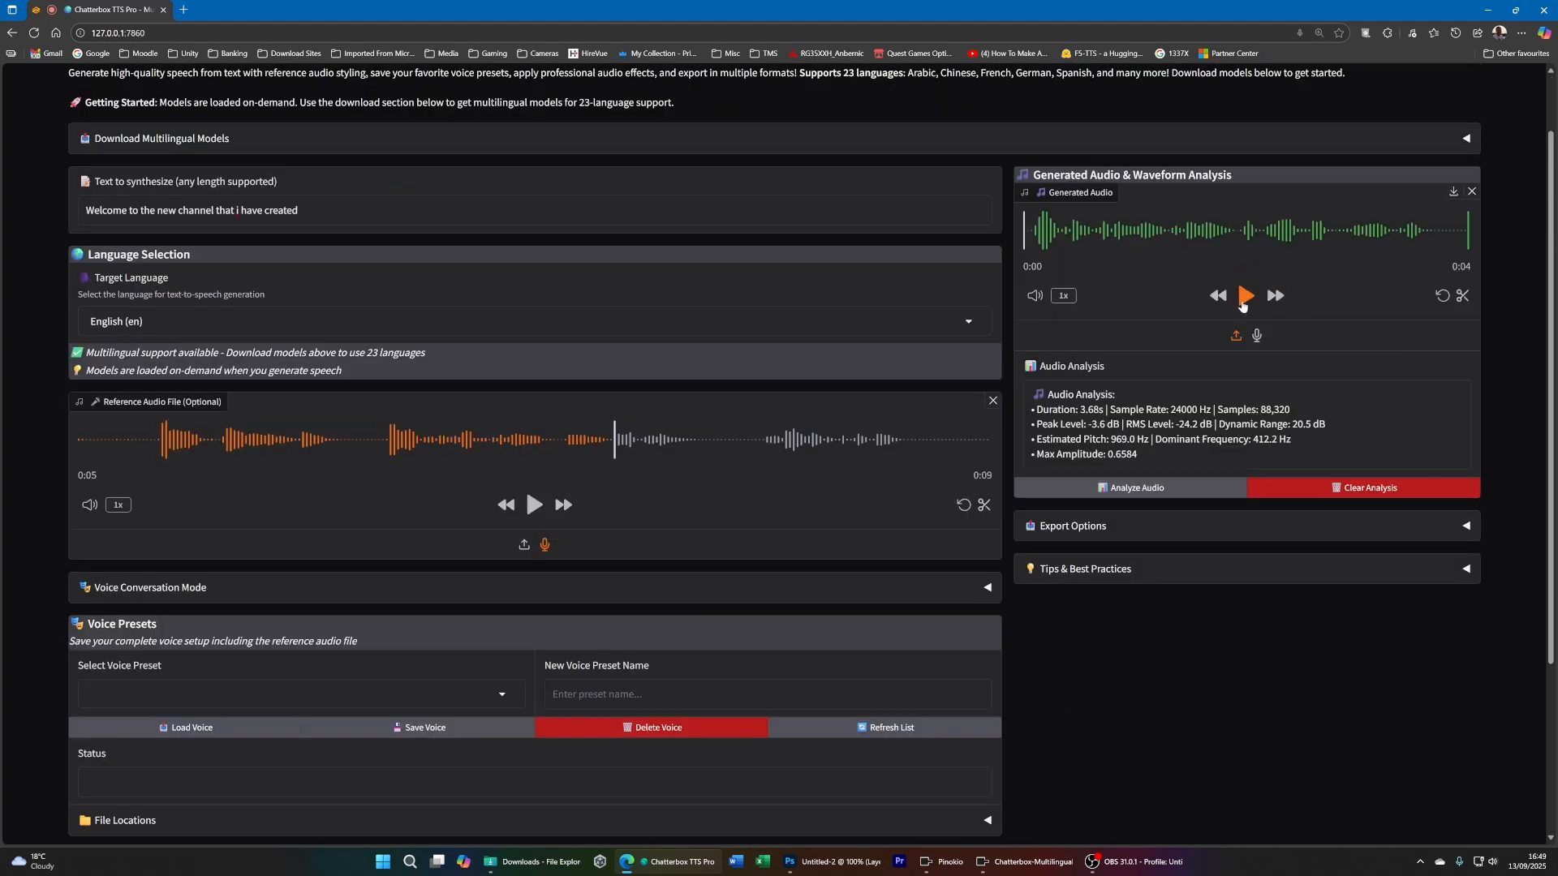
left_click(1244, 297)
- Trim the silence from the start and end of the recorded reference audio, keeping about 7 seconds
scroll(936, 476, "down", 2)
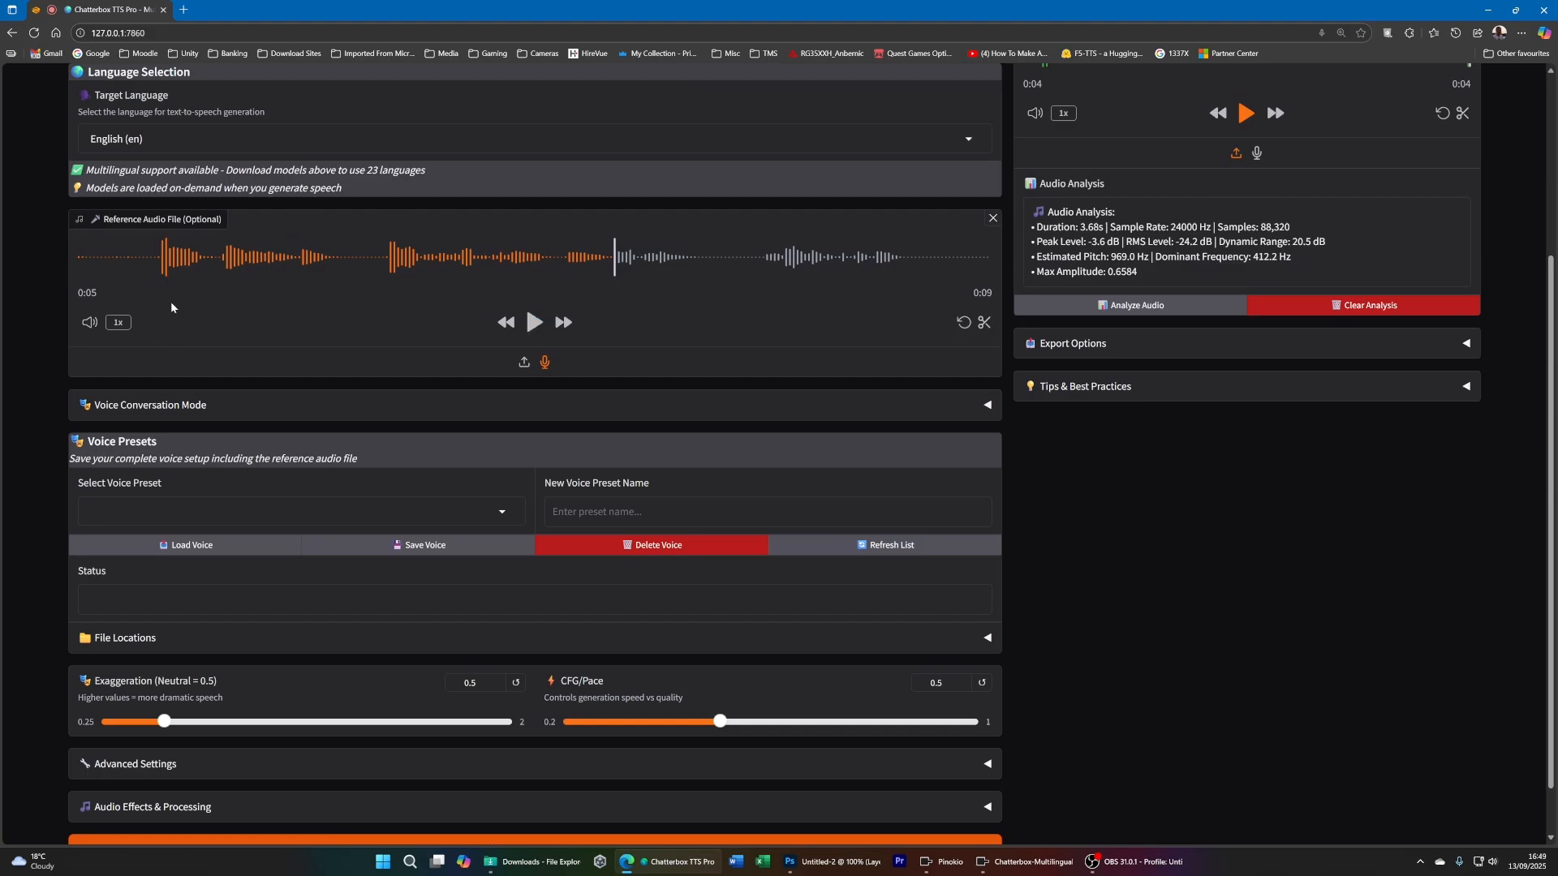
scroll(171, 306, "up", 2)
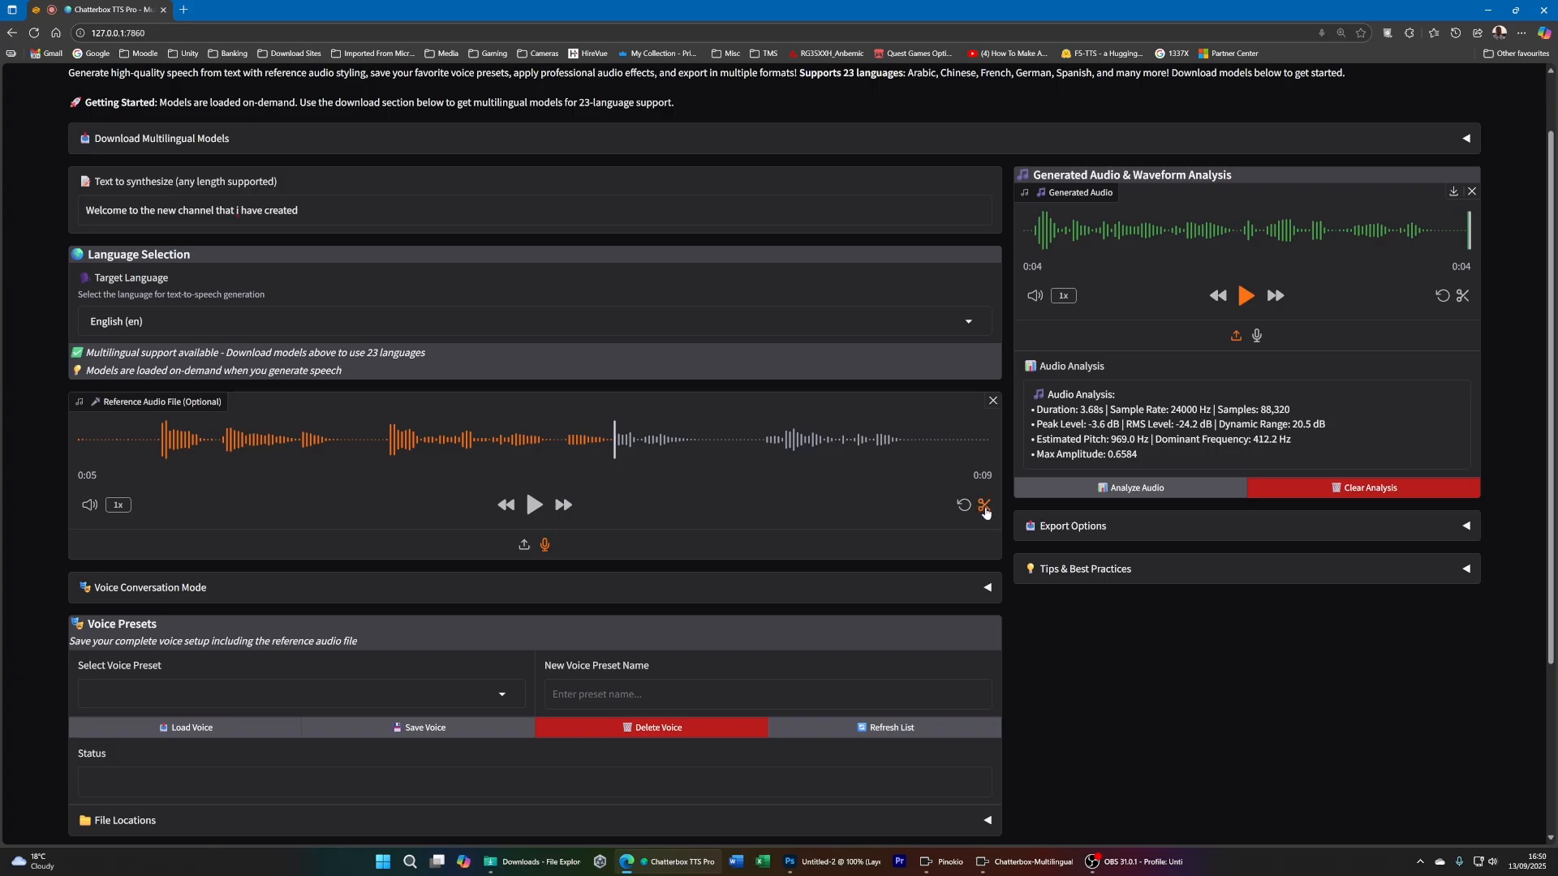
left_click(93, 443)
left_click_drag(908, 444, 1015, 445)
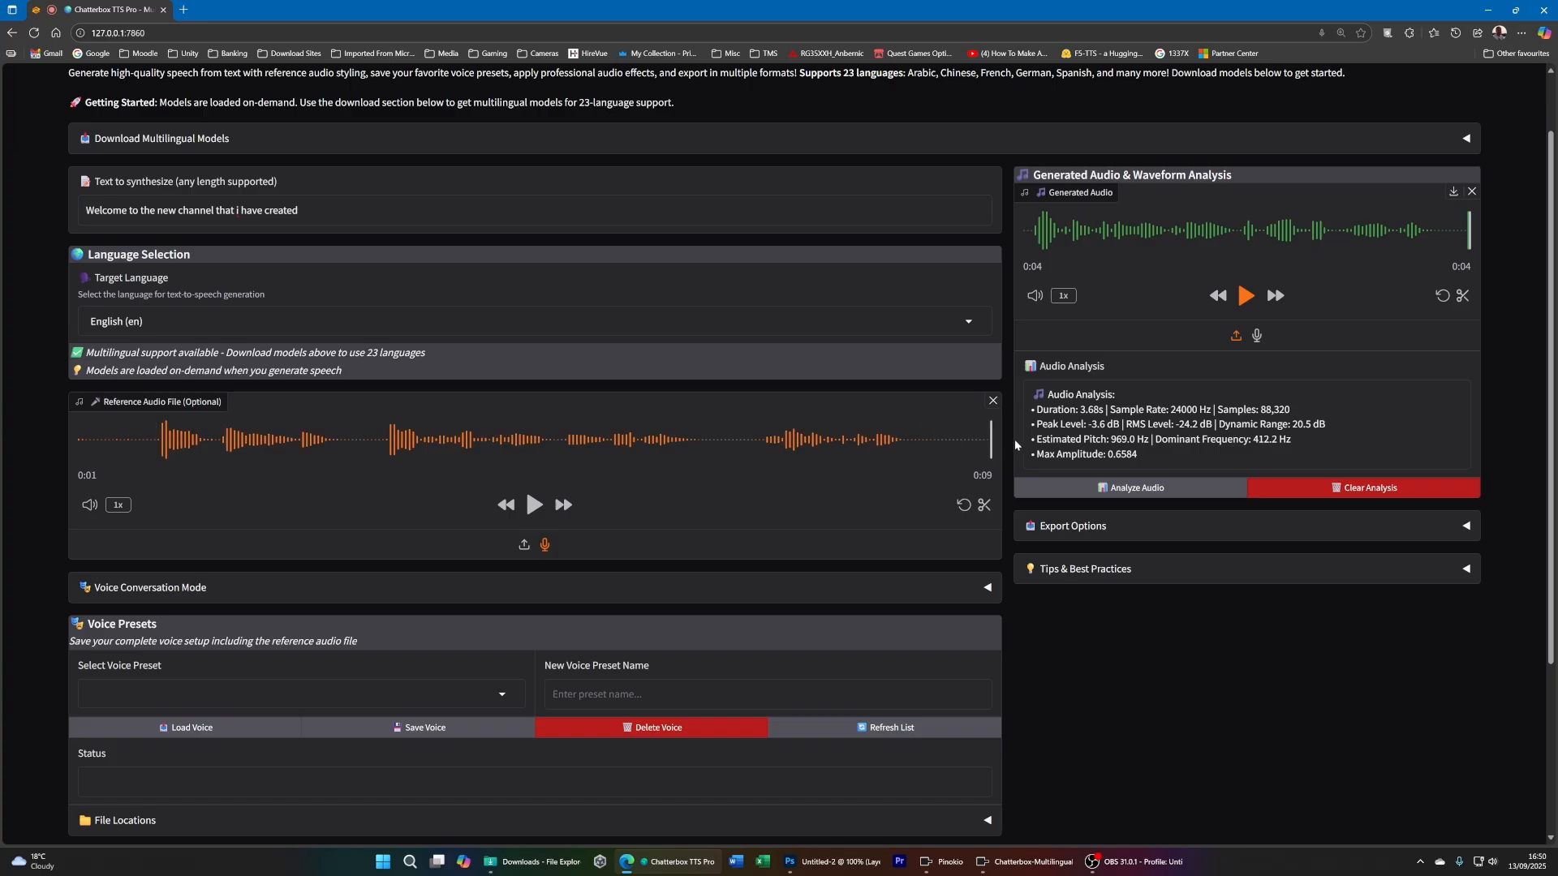
left_click(984, 505)
left_click_drag(307, 440, 157, 439)
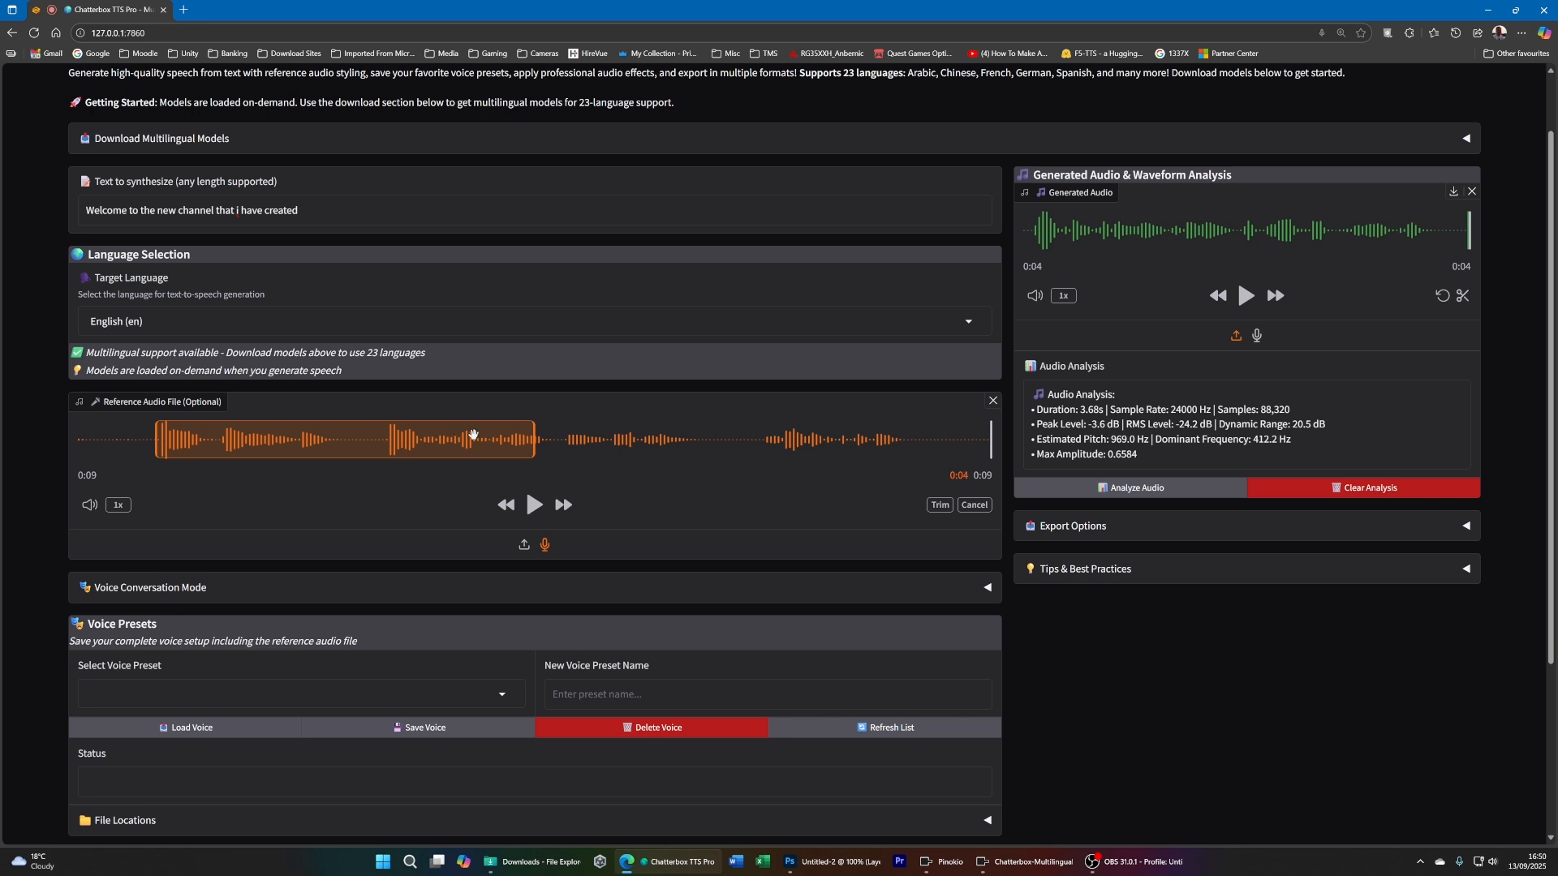
left_click_drag(534, 439, 904, 438)
left_click(941, 506)
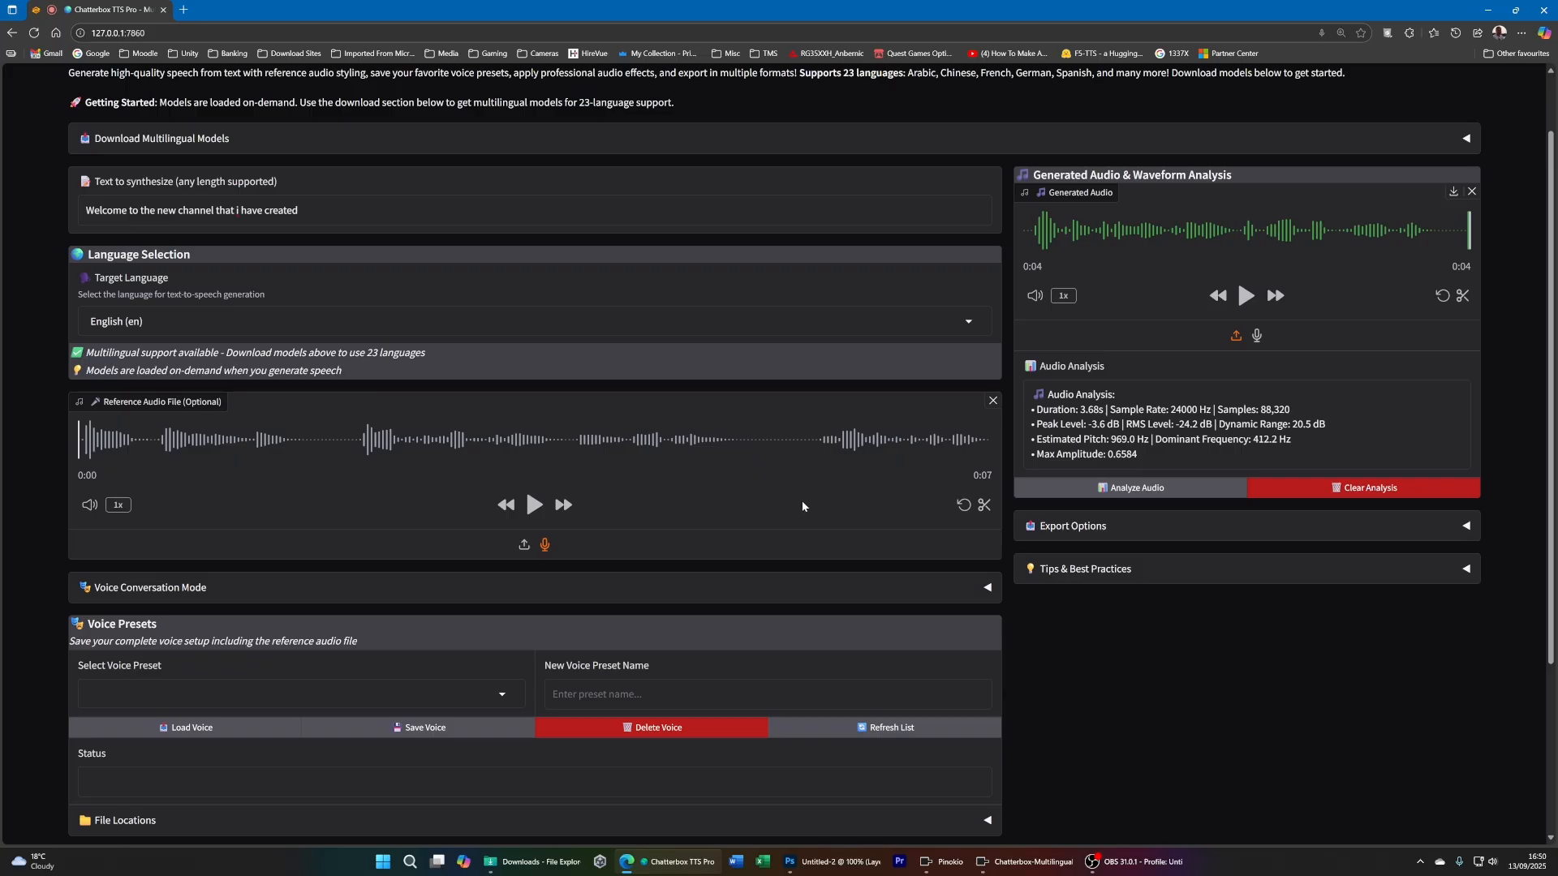
- Expand Voice Conversation Mode and examine its script format, speaker pause settings and speaker voice configuration
scroll(765, 490, "down", 2)
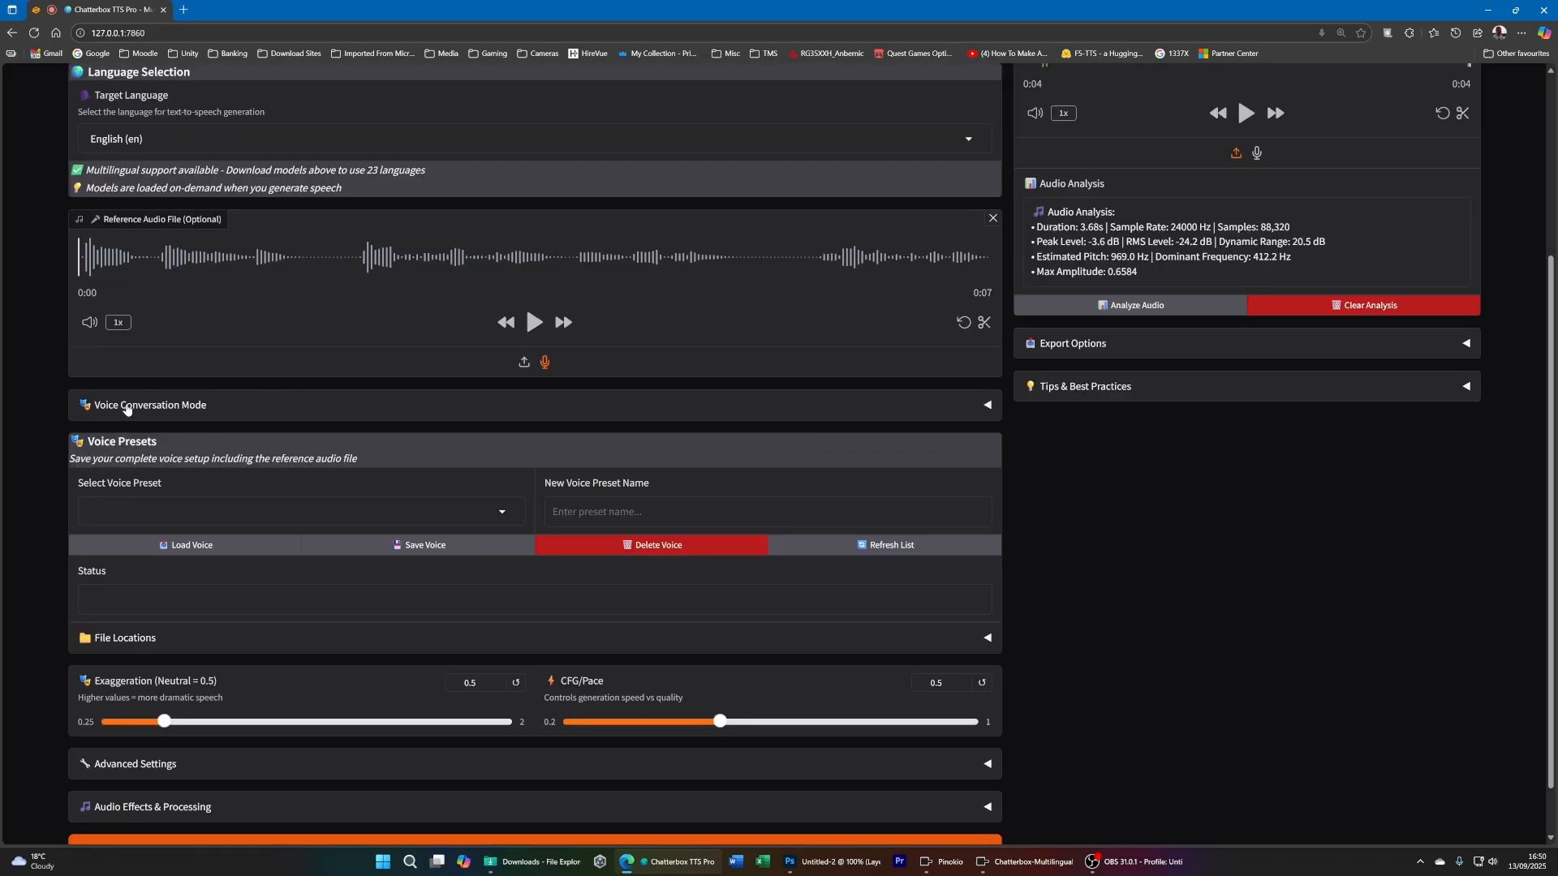
left_click(175, 403)
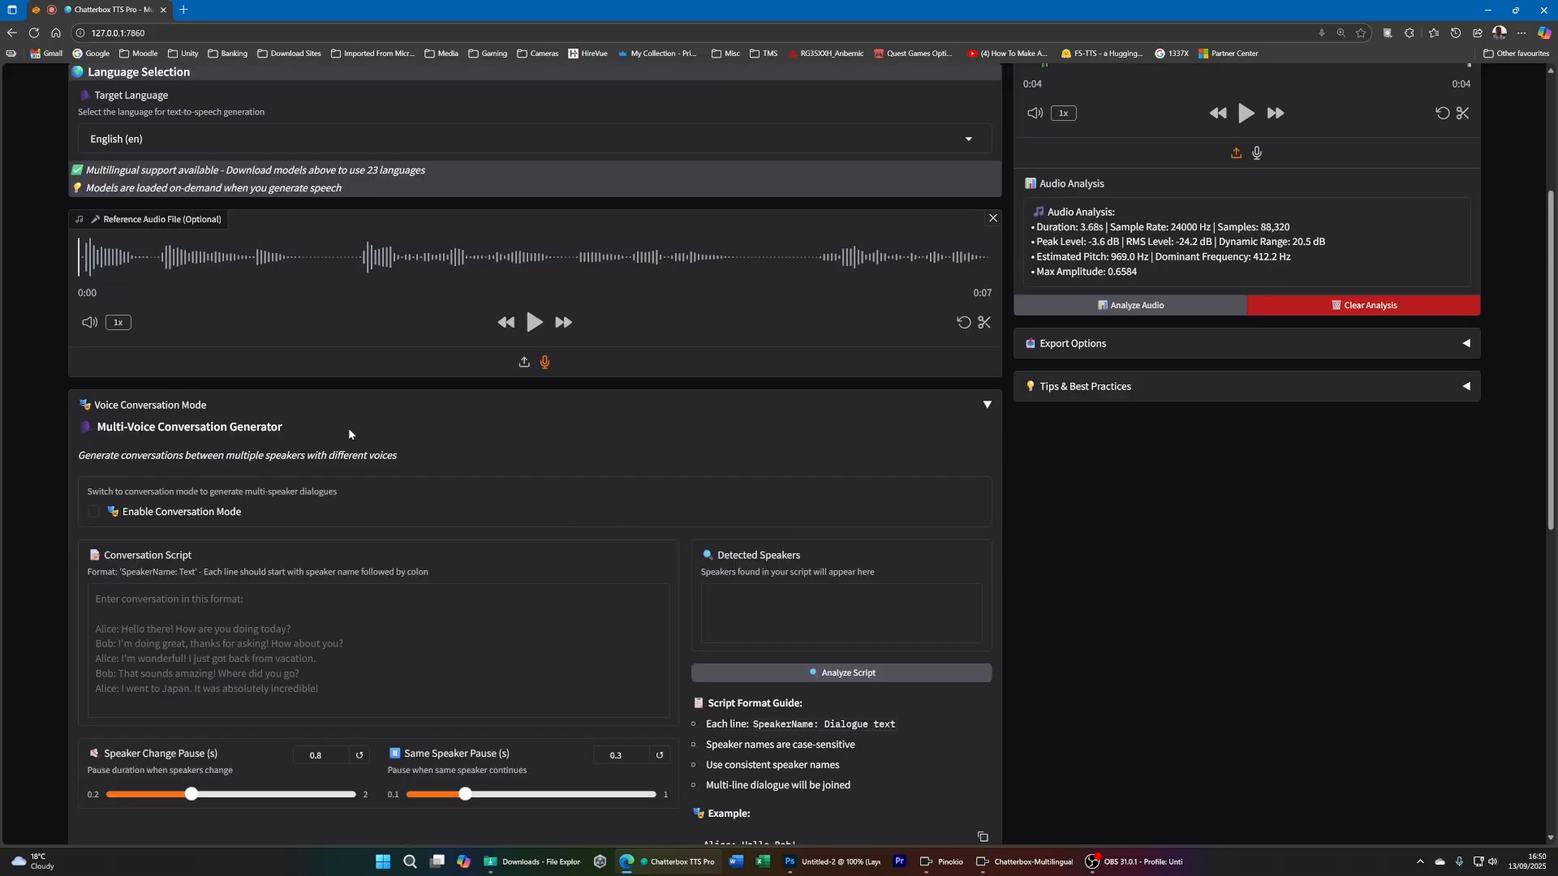
scroll(464, 479, "down", 1)
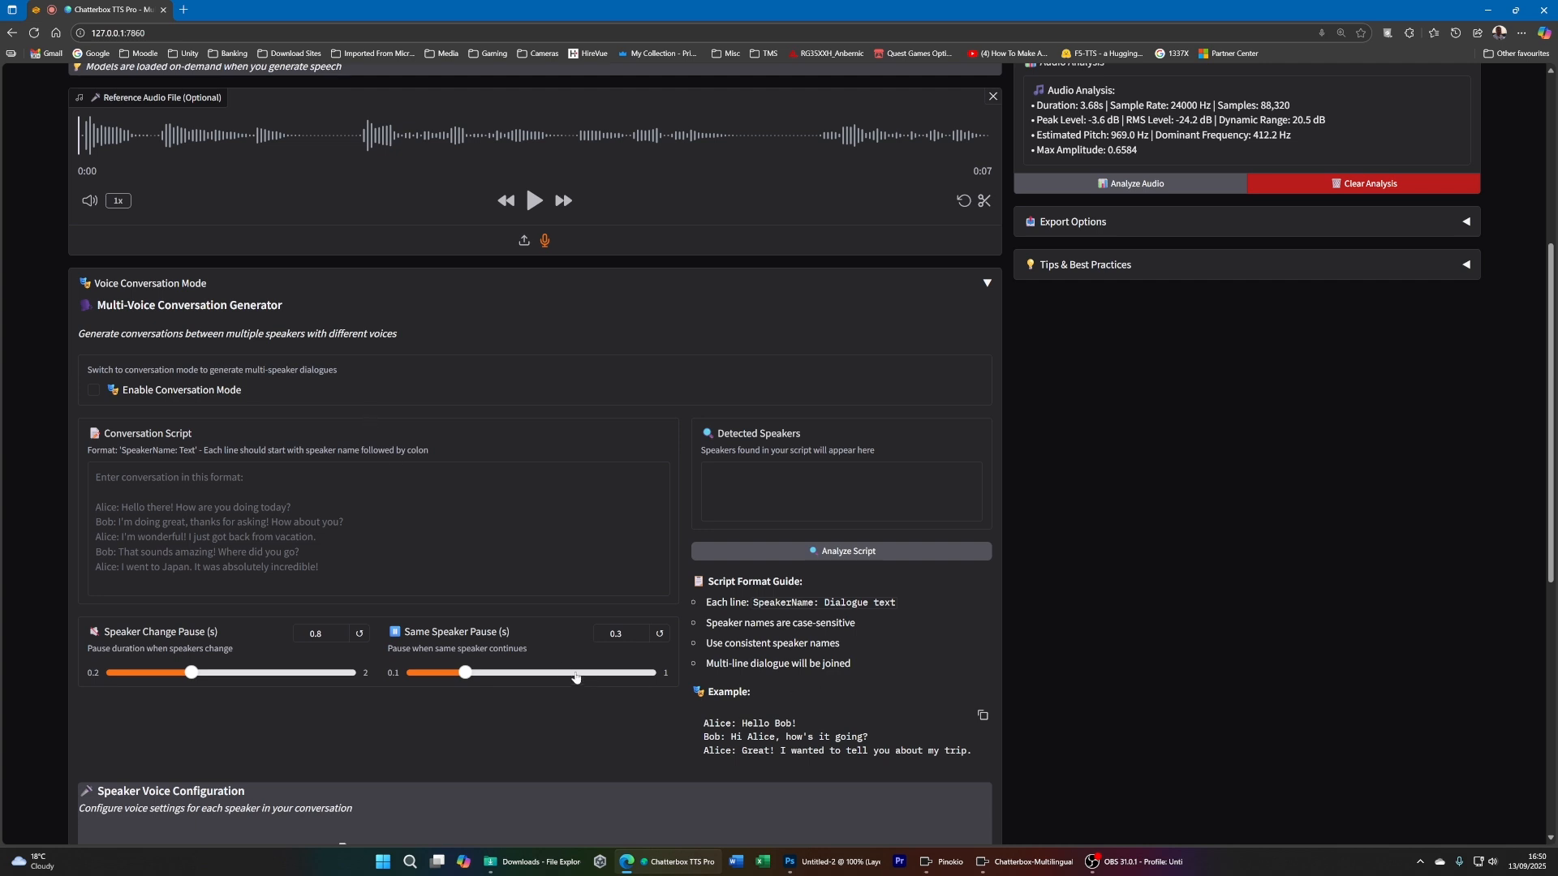
scroll(576, 670, "down", 2)
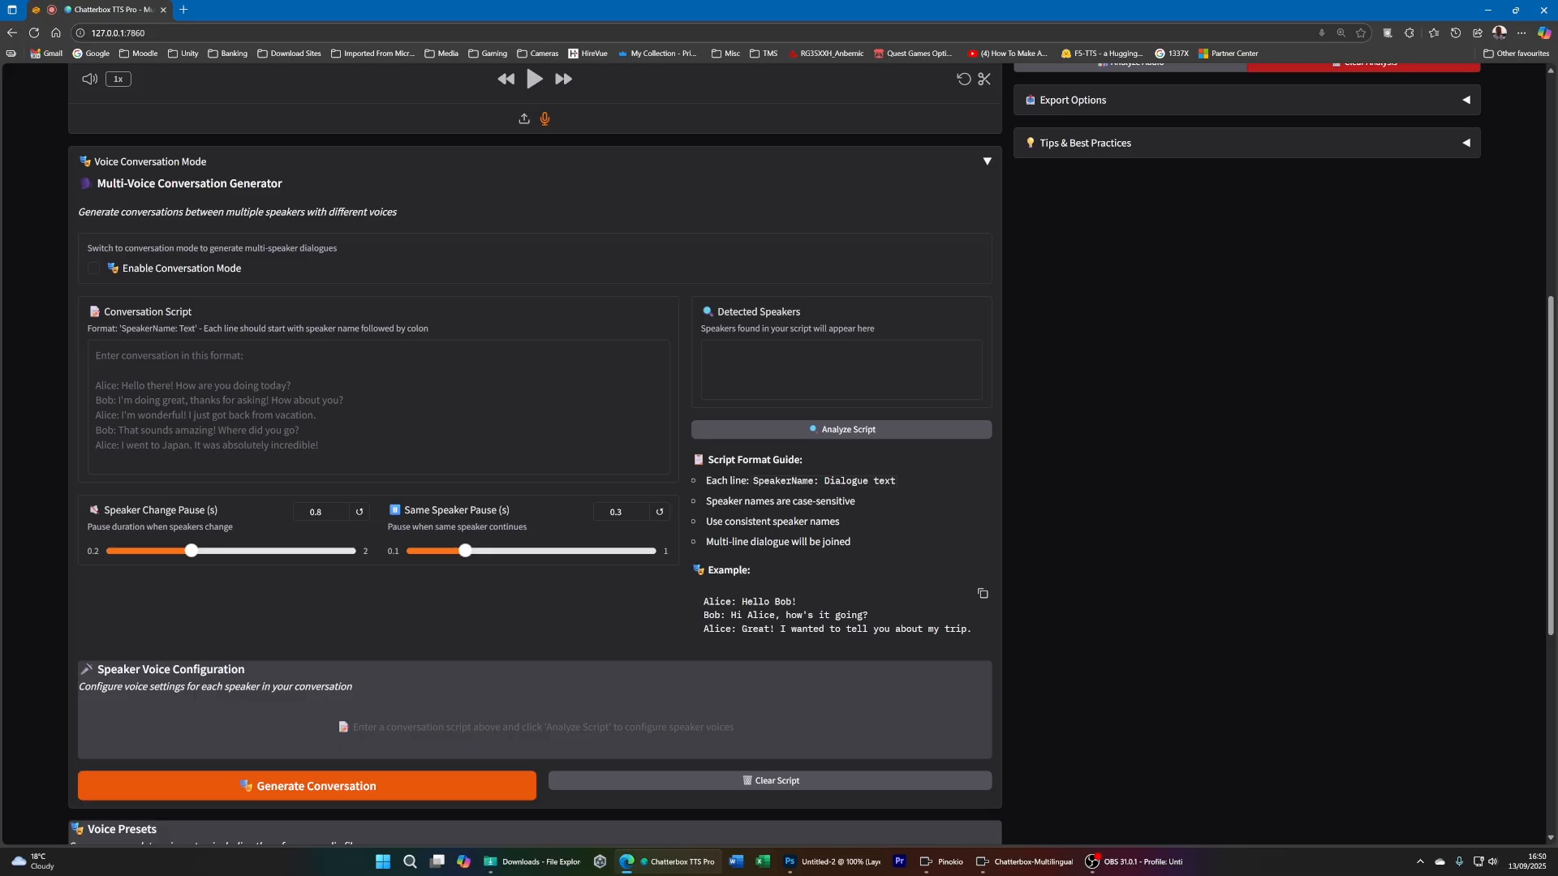
- Examine the example dialogue and speaker pause settings in Voice Conversation Mode, and collapse the section
left_click_drag(703, 601, 993, 651)
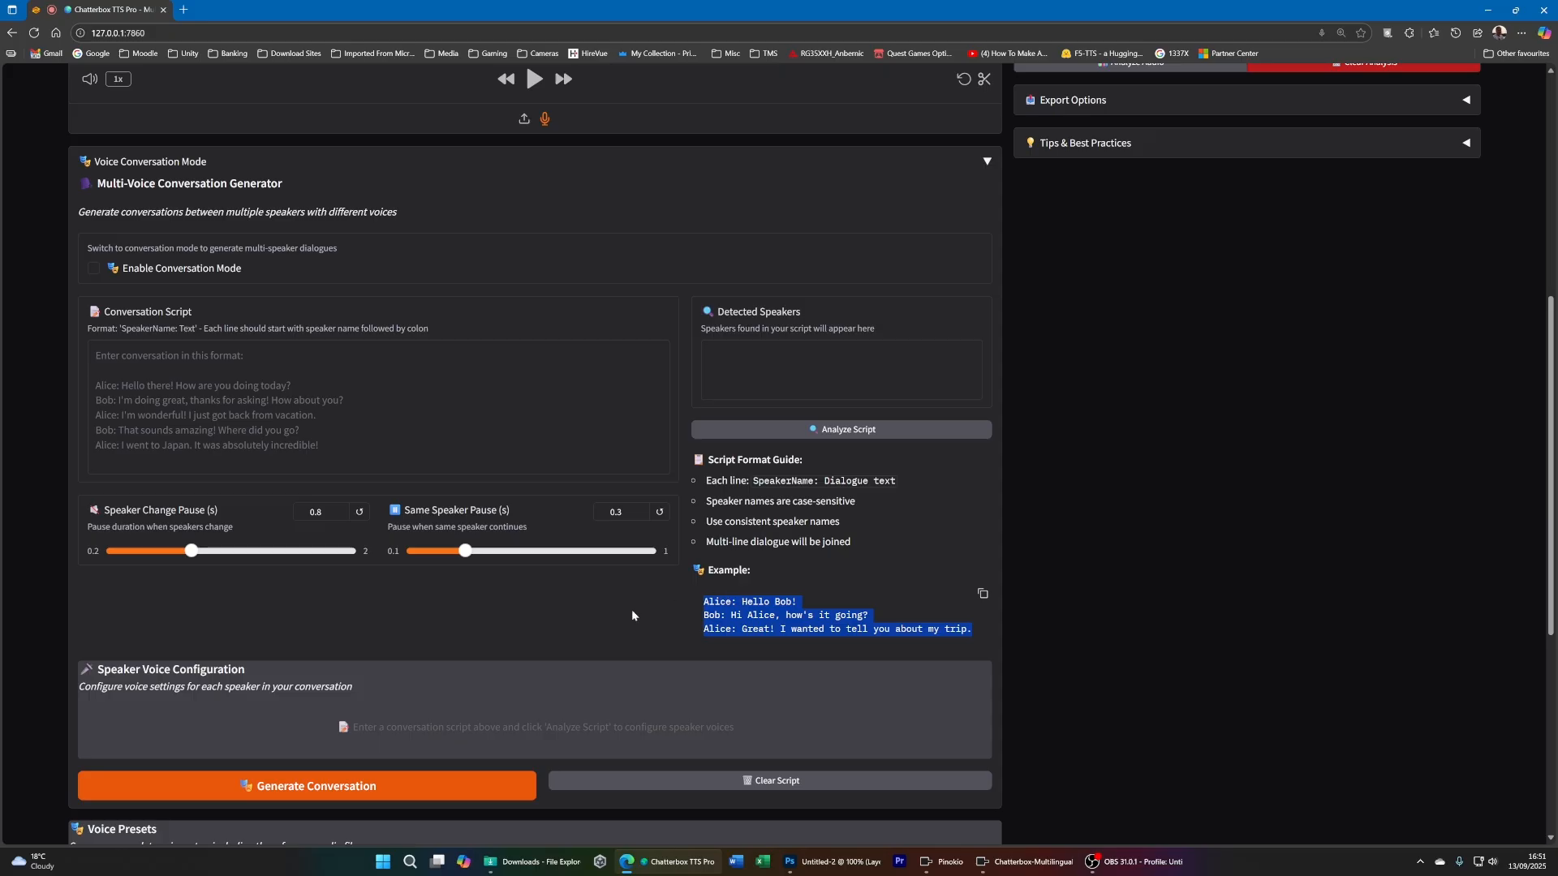
scroll(391, 534, "up", 3)
scroll(308, 621, "down", 2)
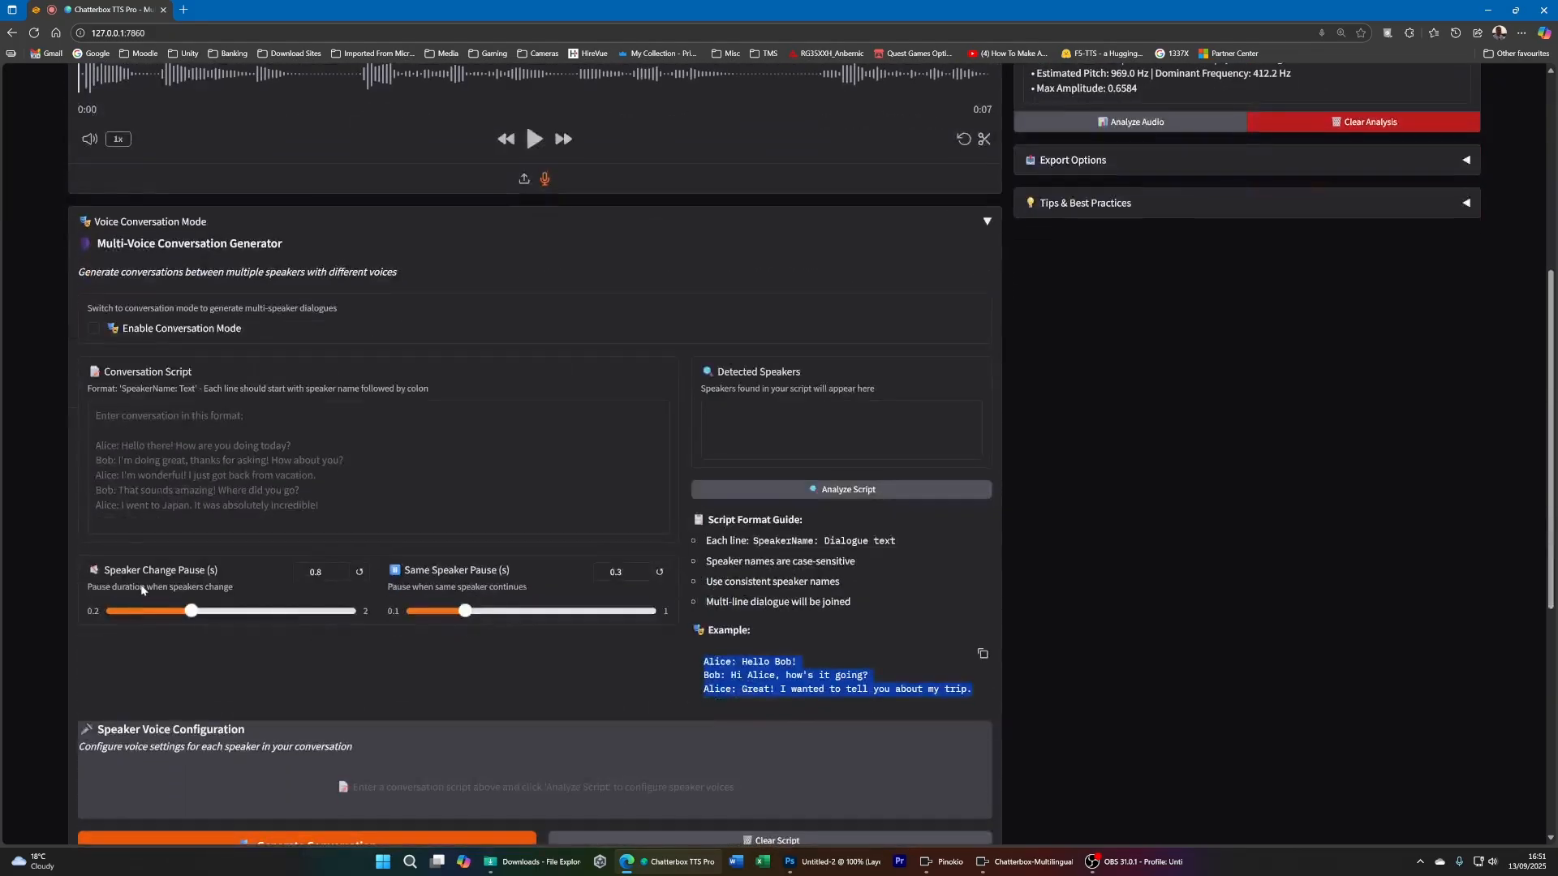
scroll(142, 590, "down", 1)
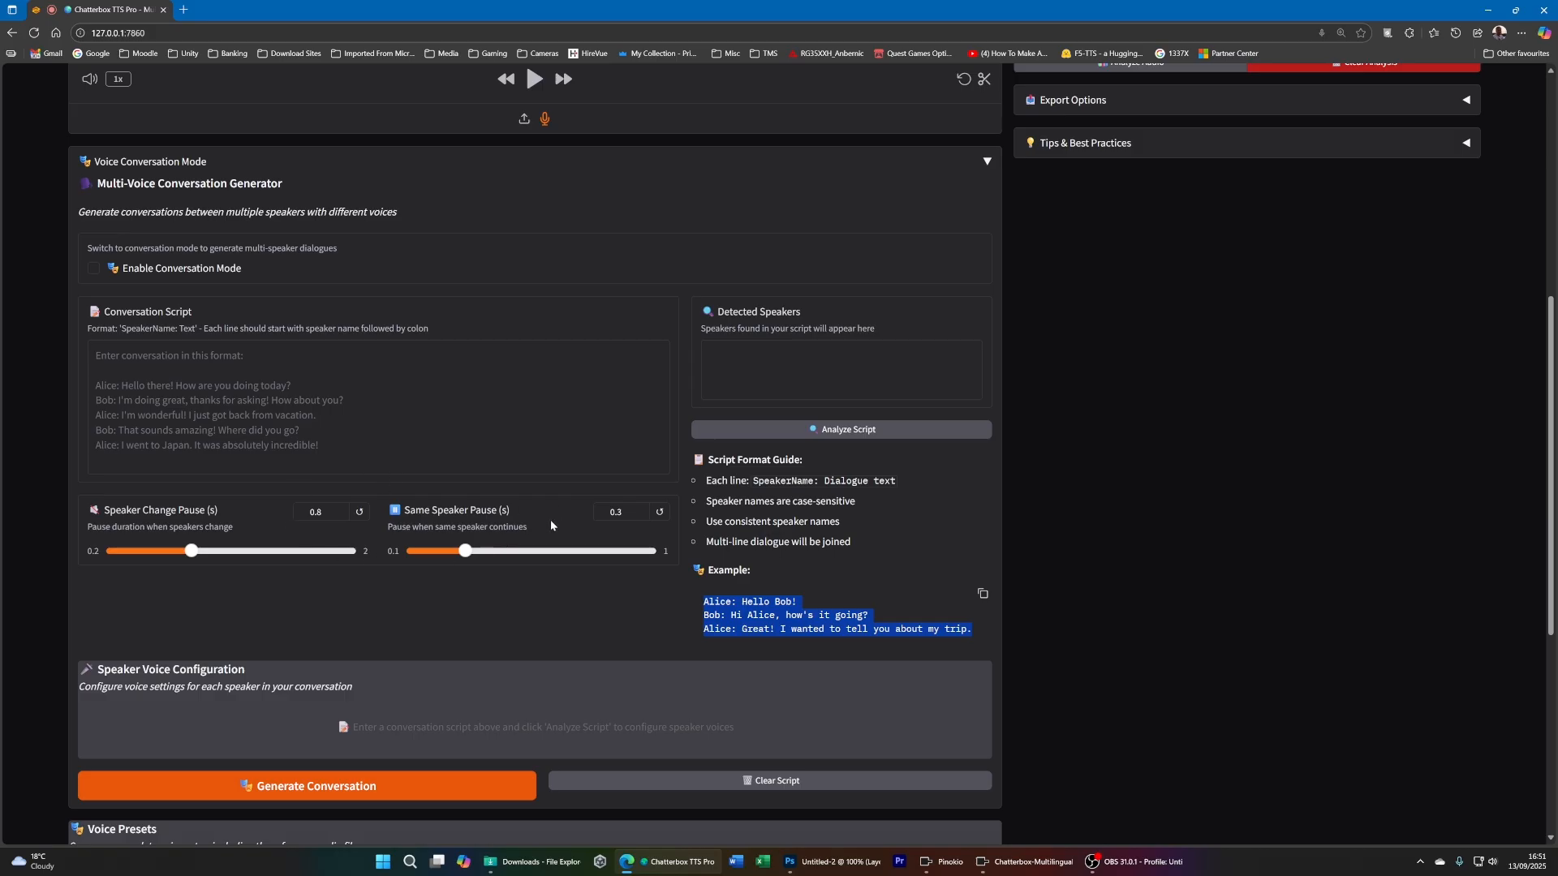
scroll(533, 515, "down", 2)
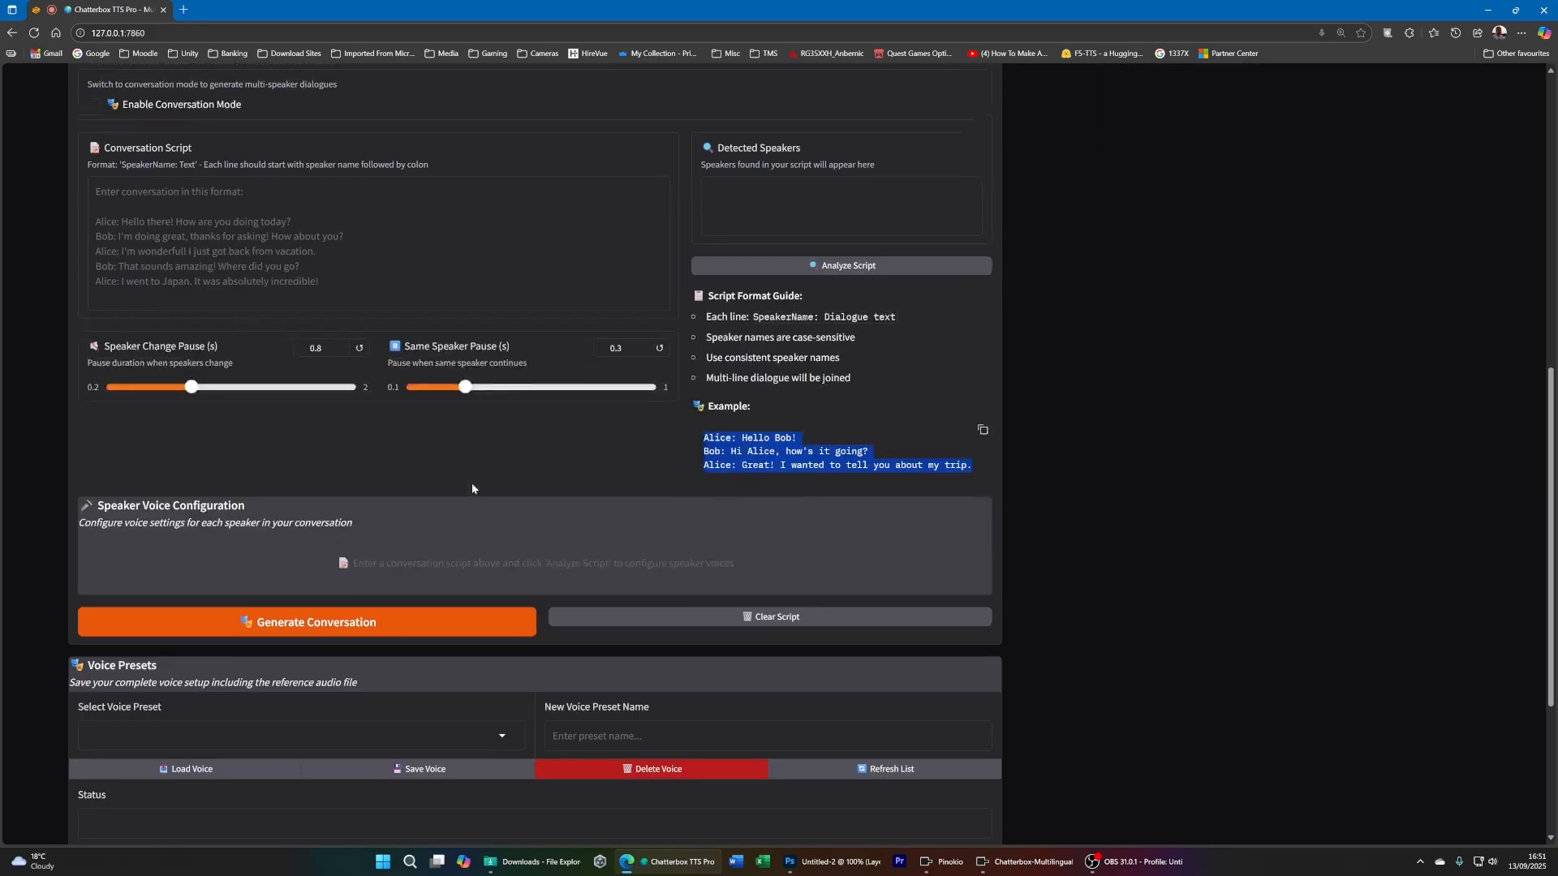
scroll(470, 483, "up", 7)
scroll(958, 492, "down", 2)
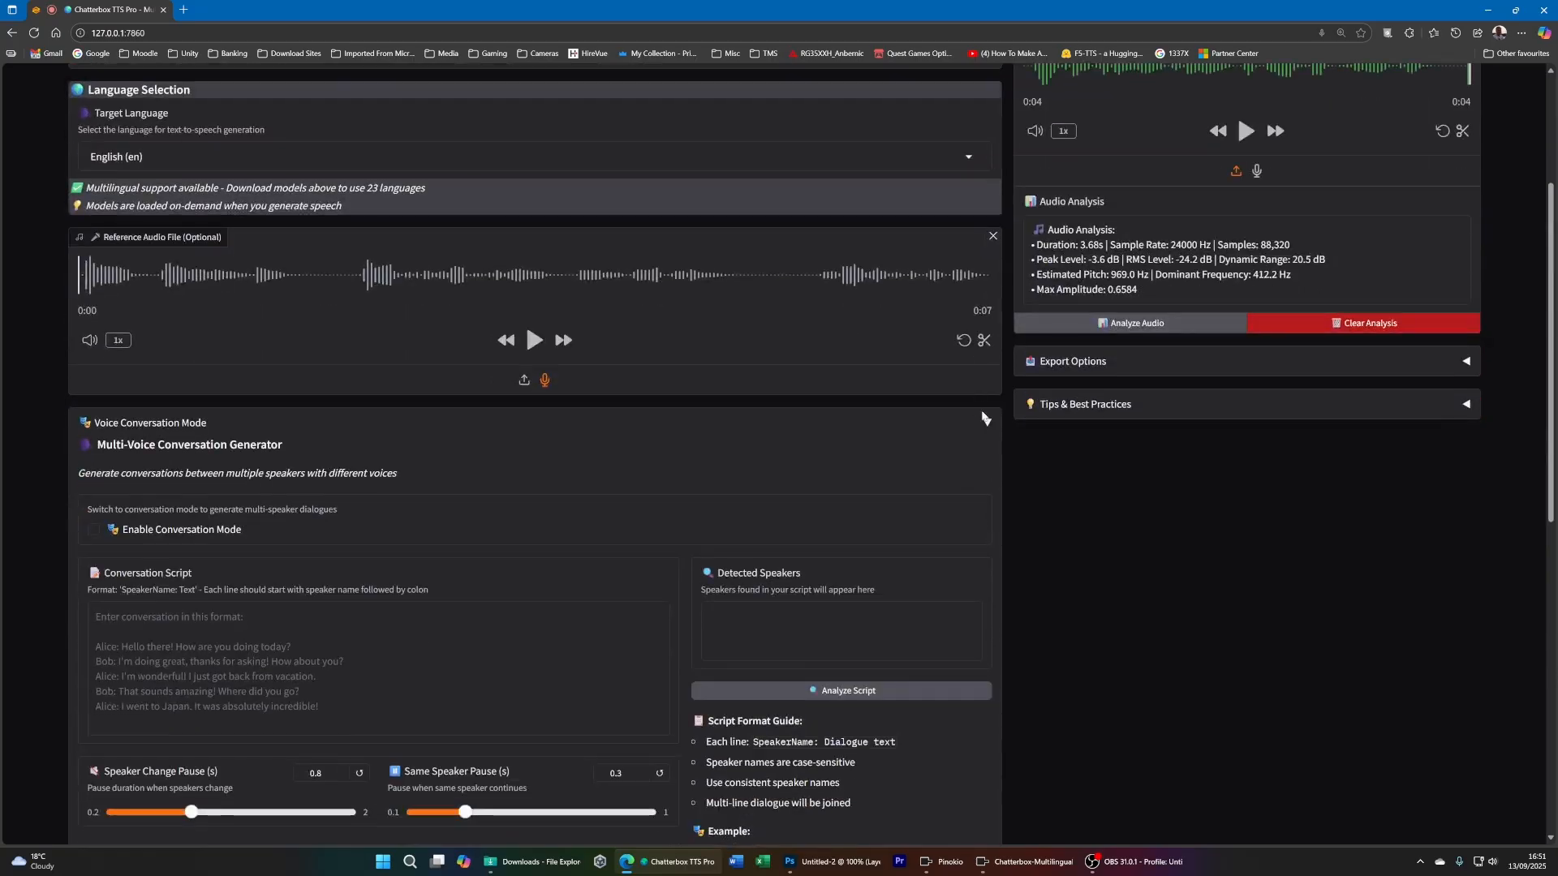
left_click(988, 423)
- Save the trimmed reference voice as a new voice preset under the speaker's first name and select that preset
scroll(698, 494, "down", 1)
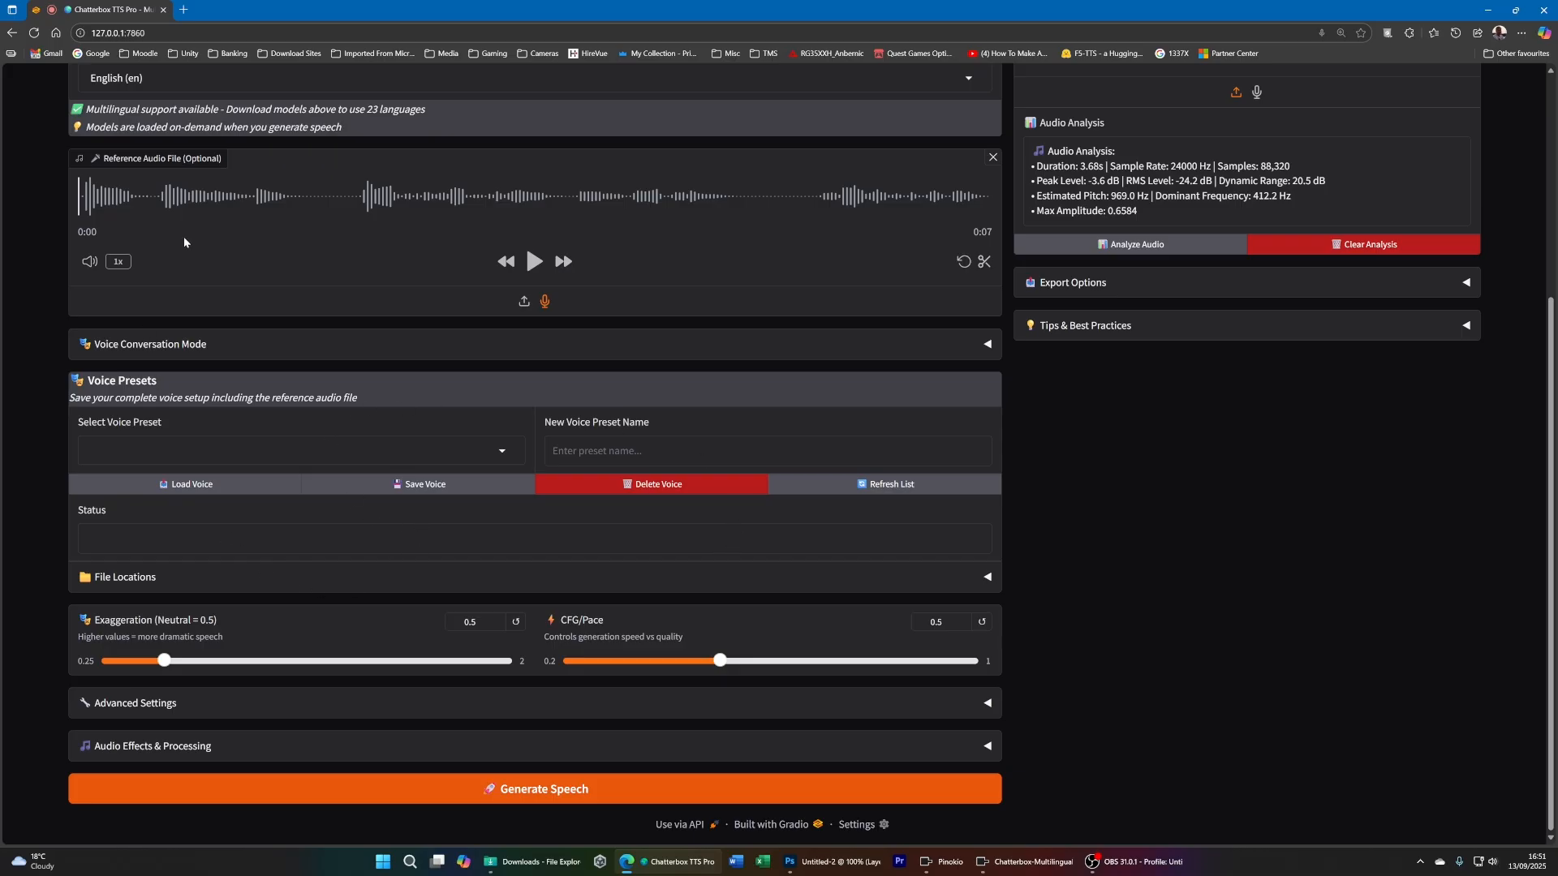
scroll(434, 450, "up", 2)
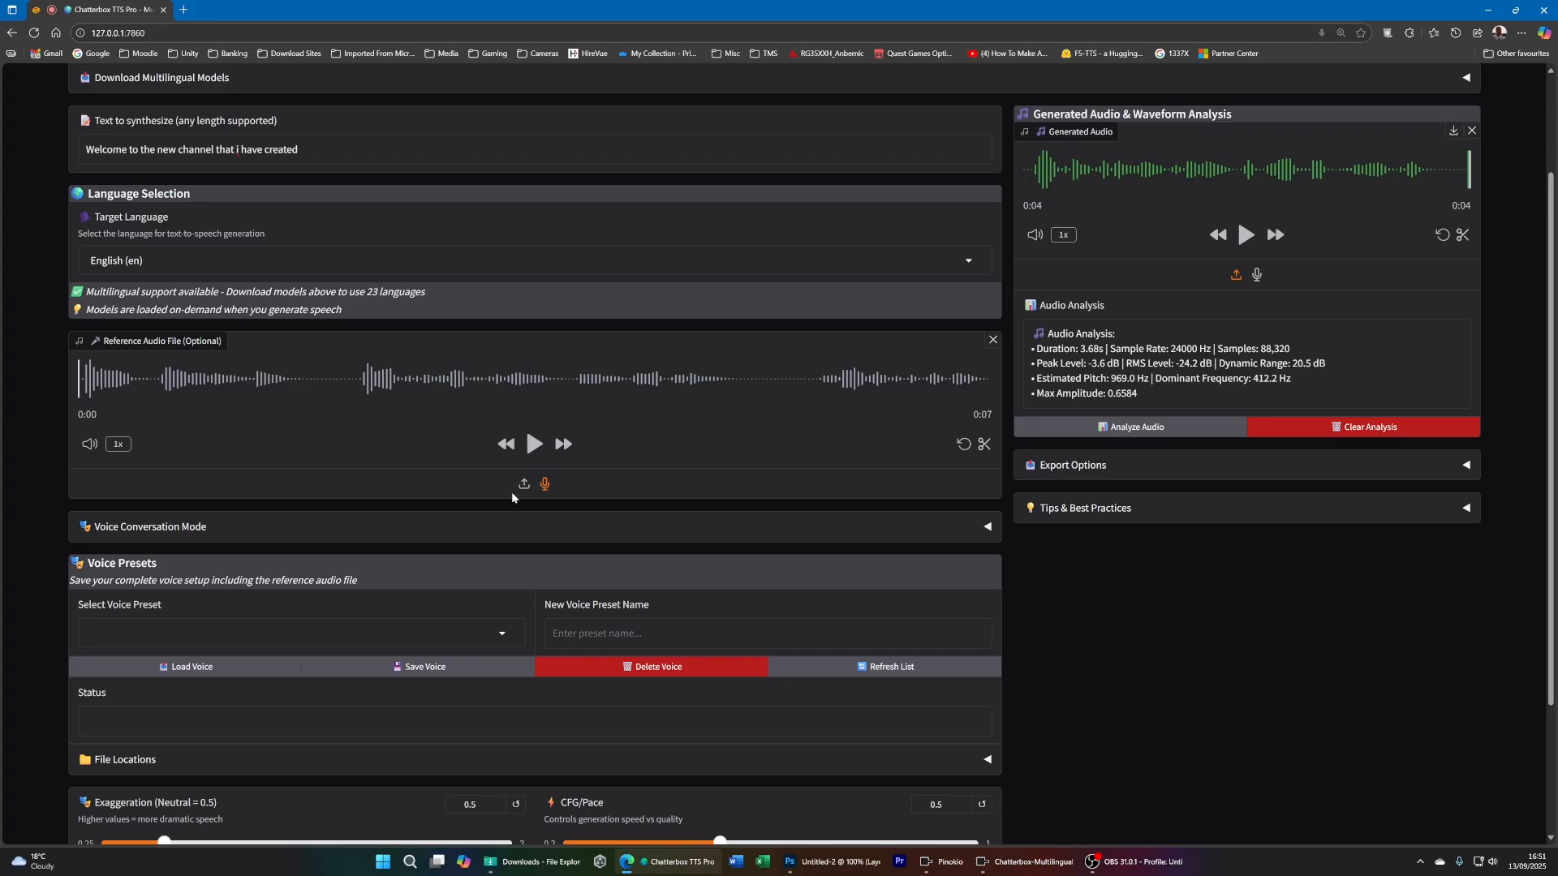
scroll(659, 575, "down", 2)
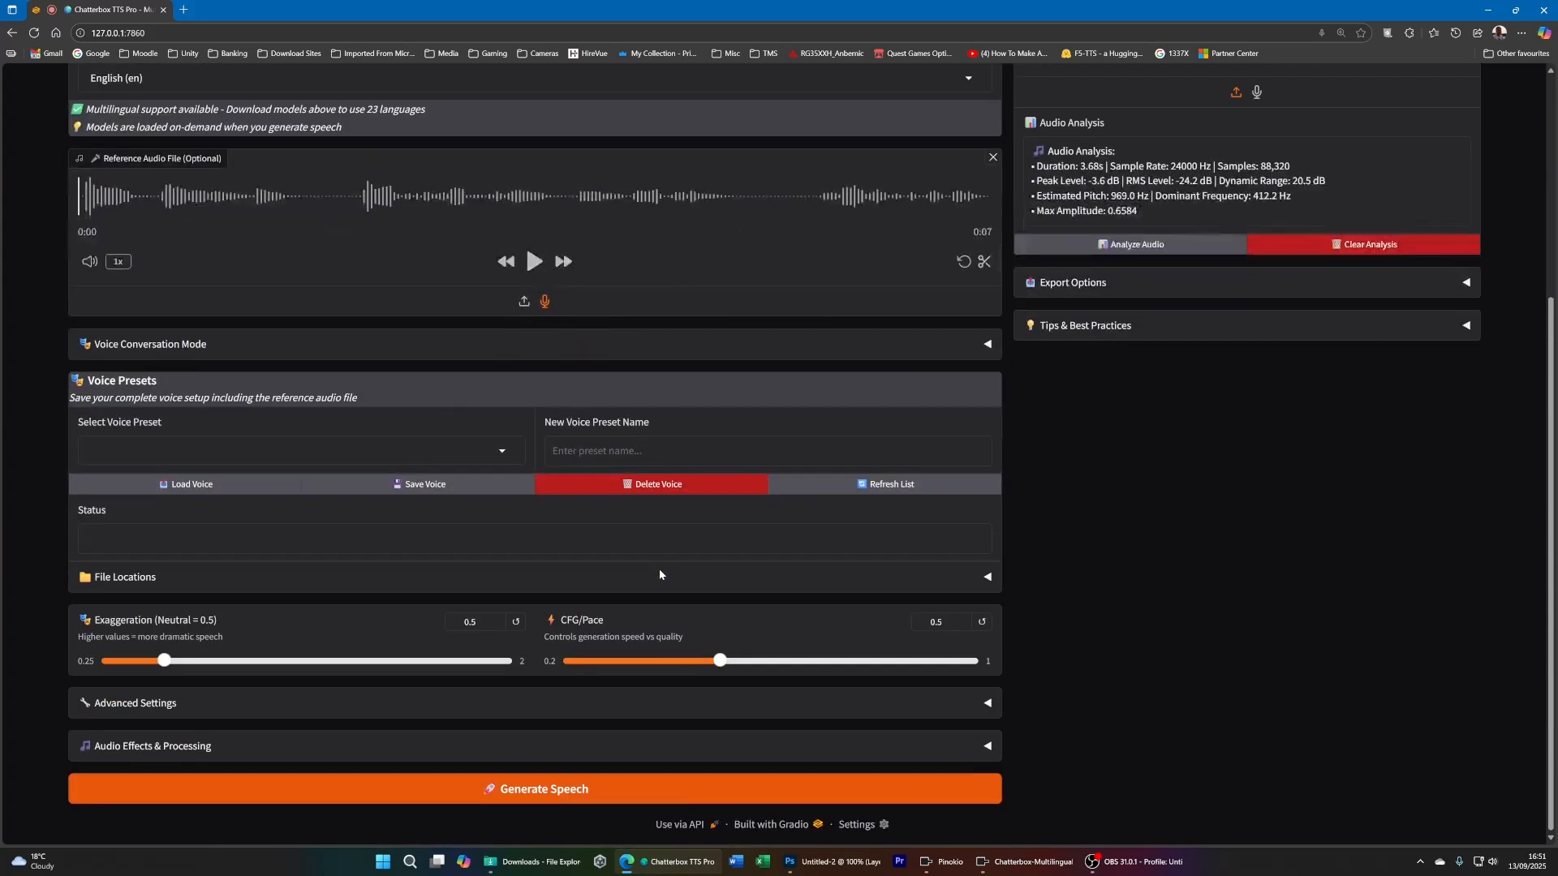
left_click(654, 451)
left_click(500, 452)
left_click(627, 451)
type("Phil")
left_click(434, 485)
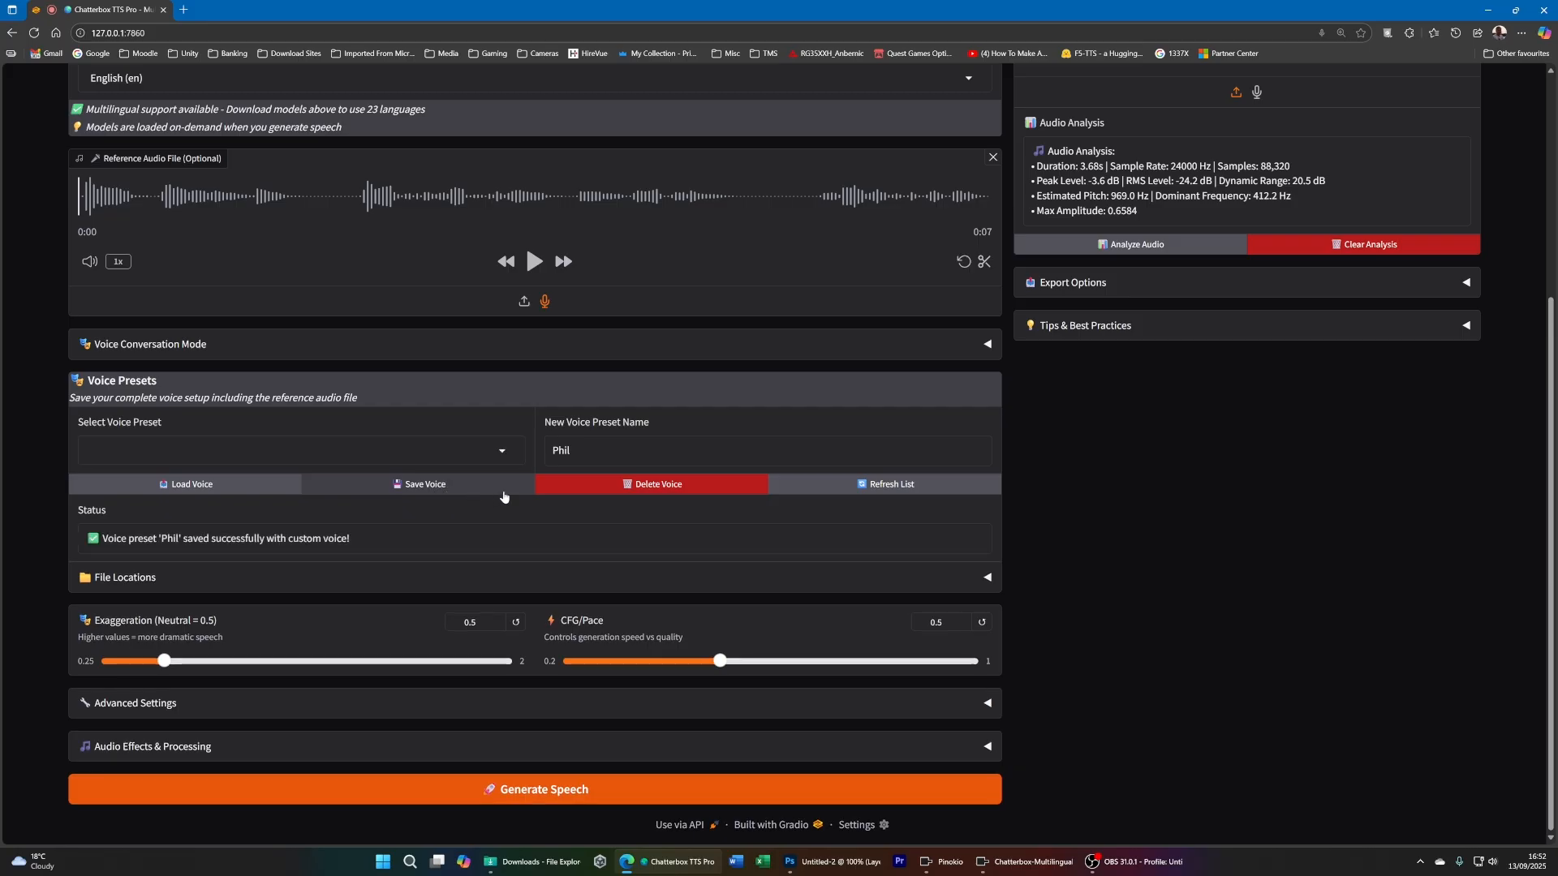
left_click(496, 459)
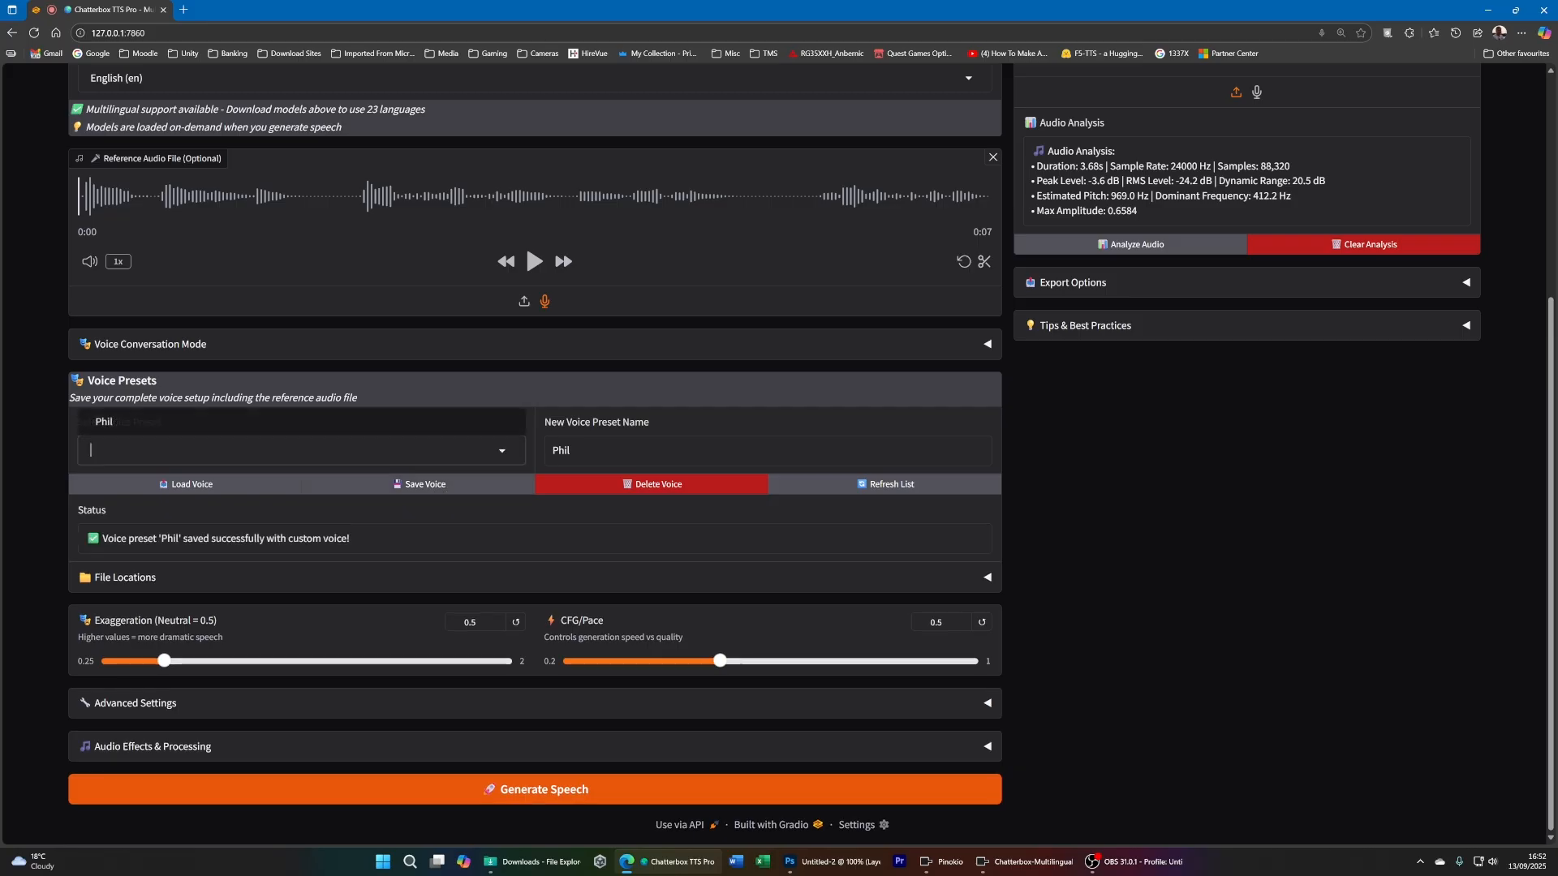
left_click(99, 422)
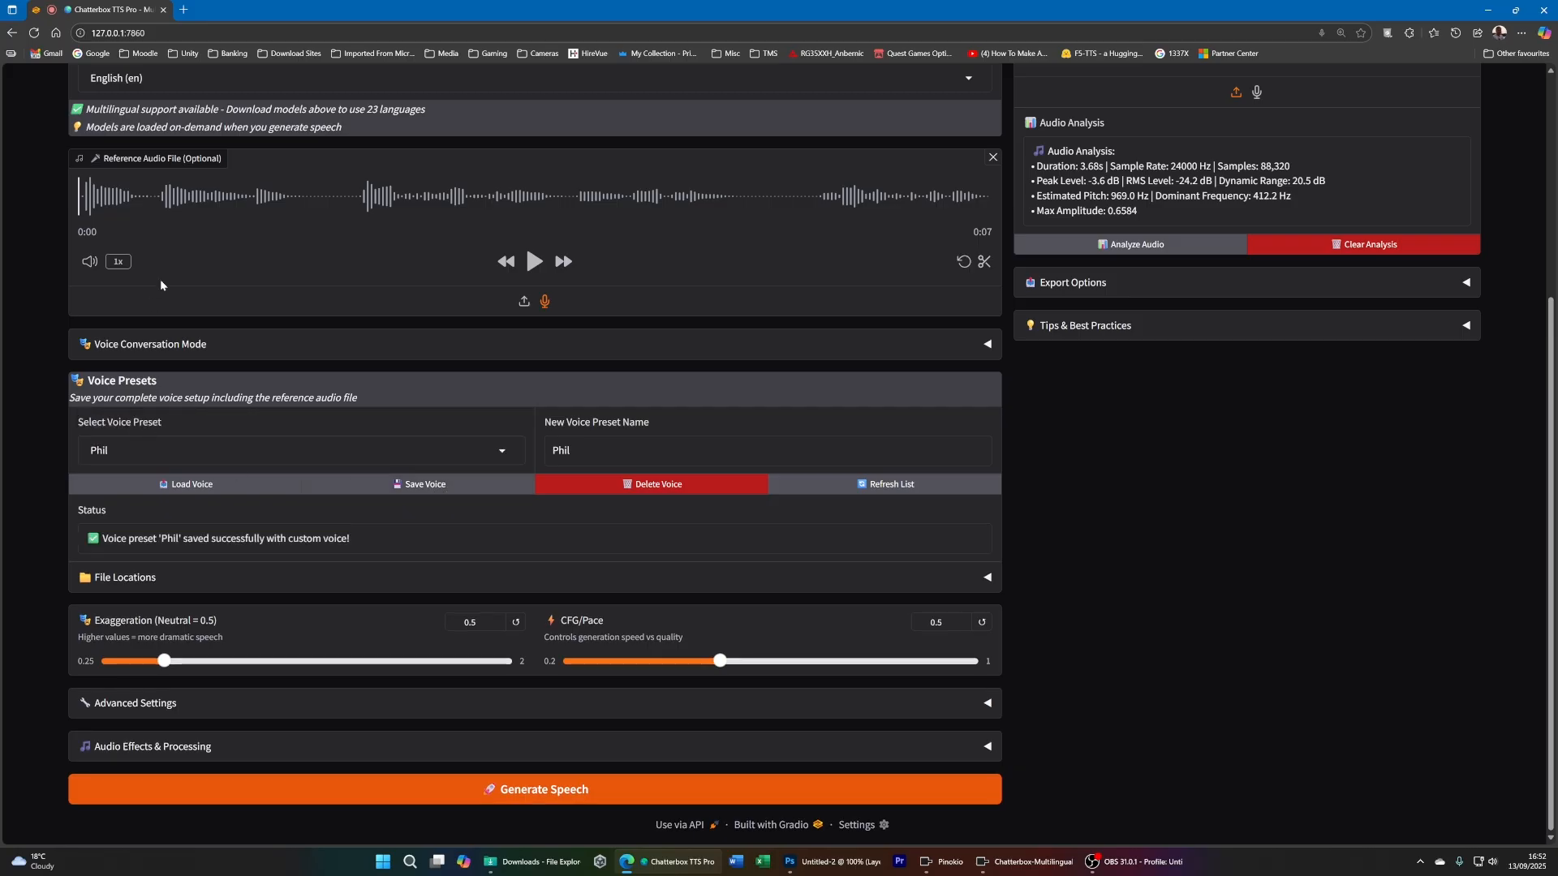
- Expand File Locations to read where the presets config and voice audio files are saved, and collapse it again
left_click(203, 577)
scroll(233, 497, "down", 2)
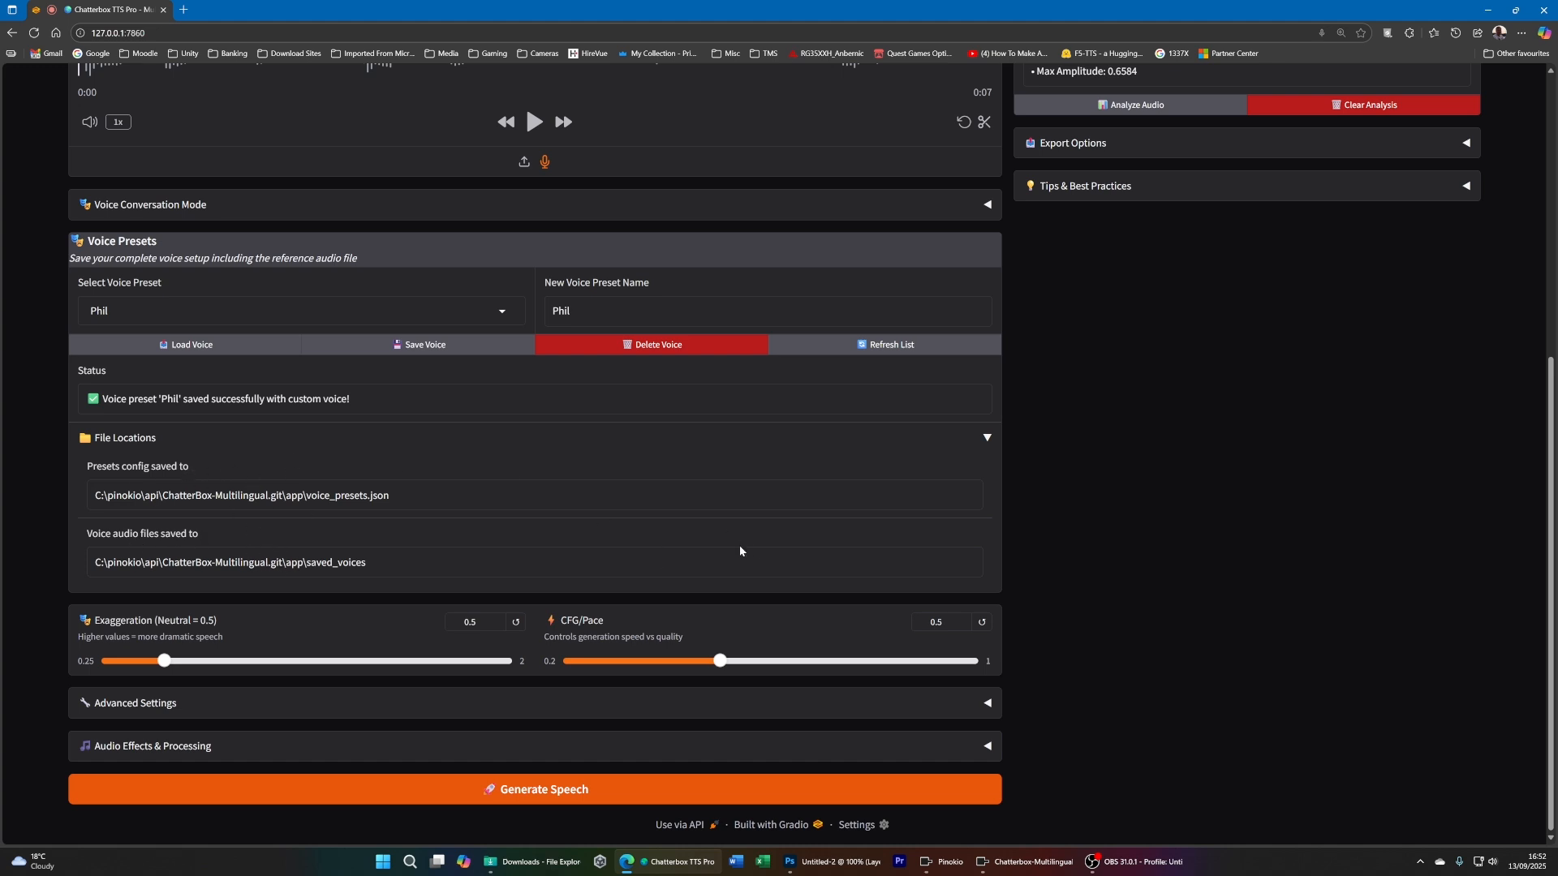
left_click(988, 440)
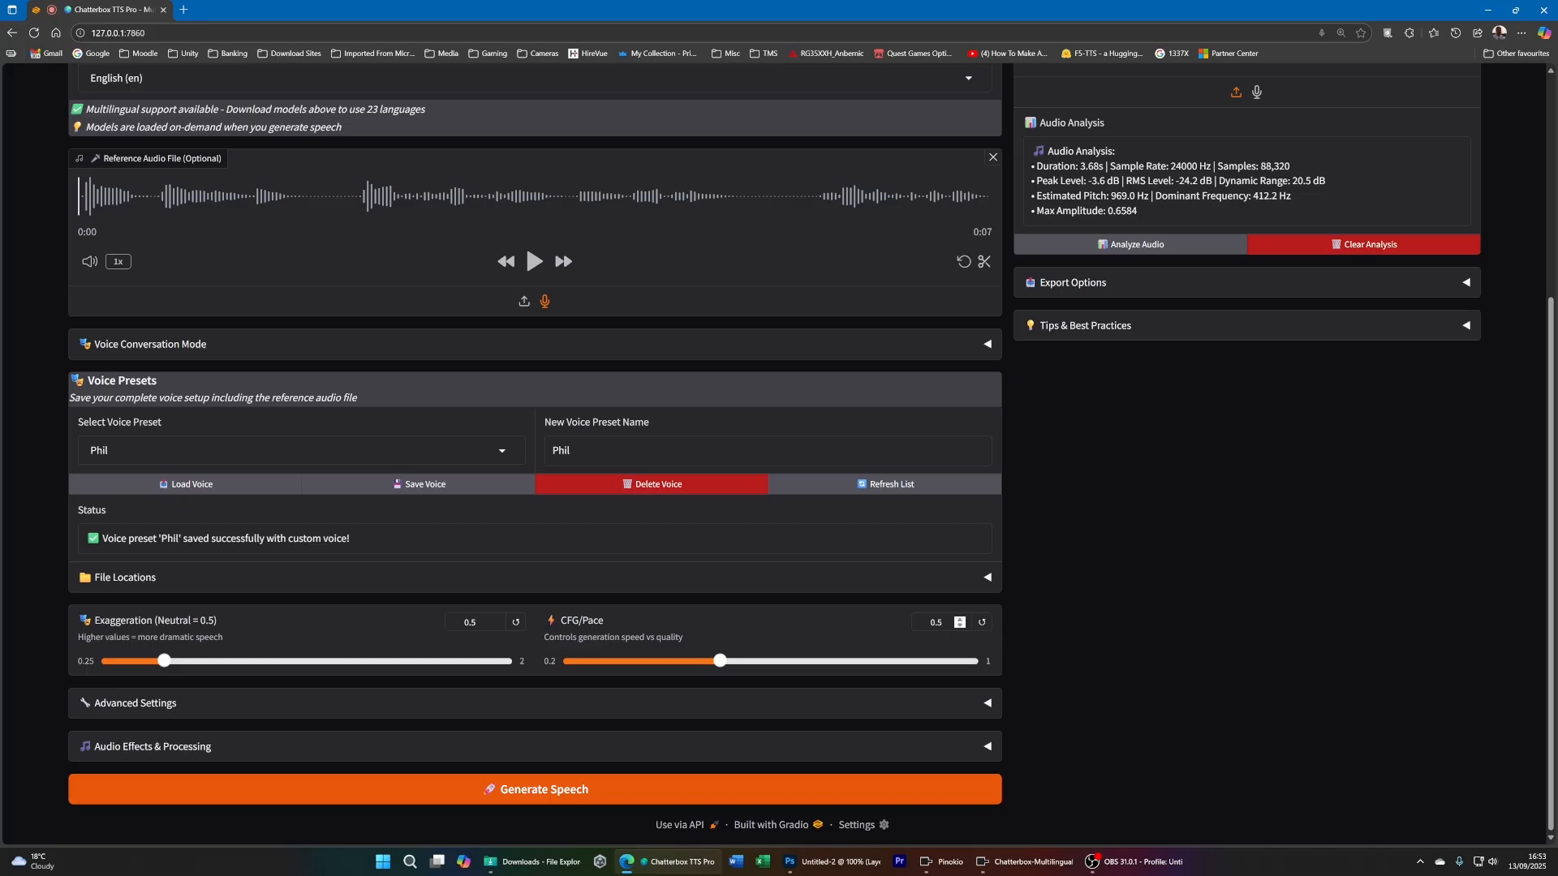
- Expand Advanced Settings and examine the CFG/Pace and chunk size settings against the text to synthesize
left_click(942, 623)
left_click(988, 702)
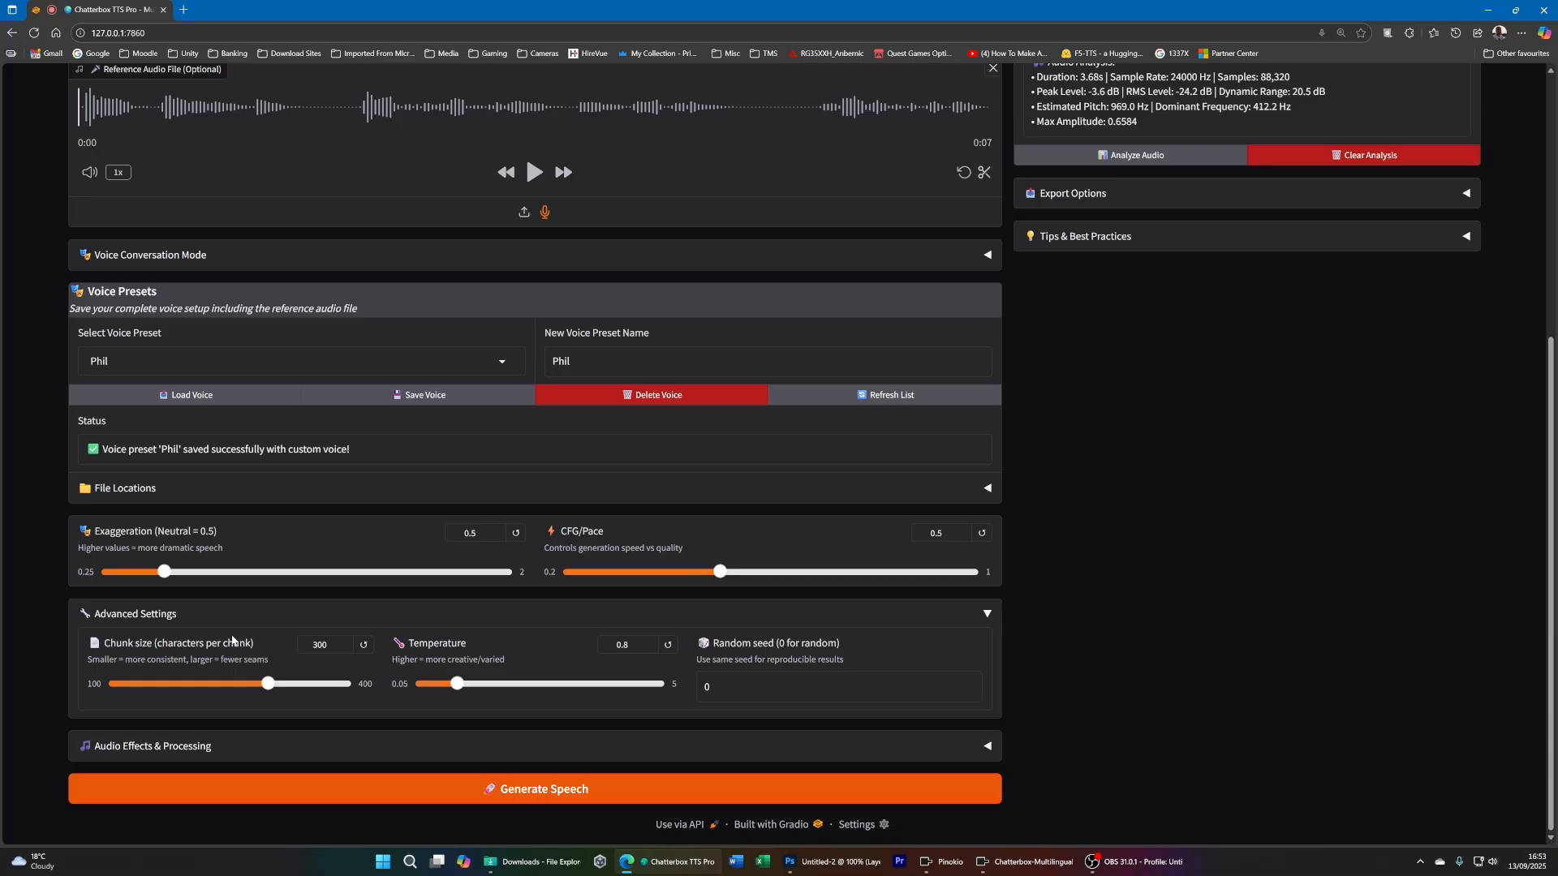
scroll(256, 638, "up", 5)
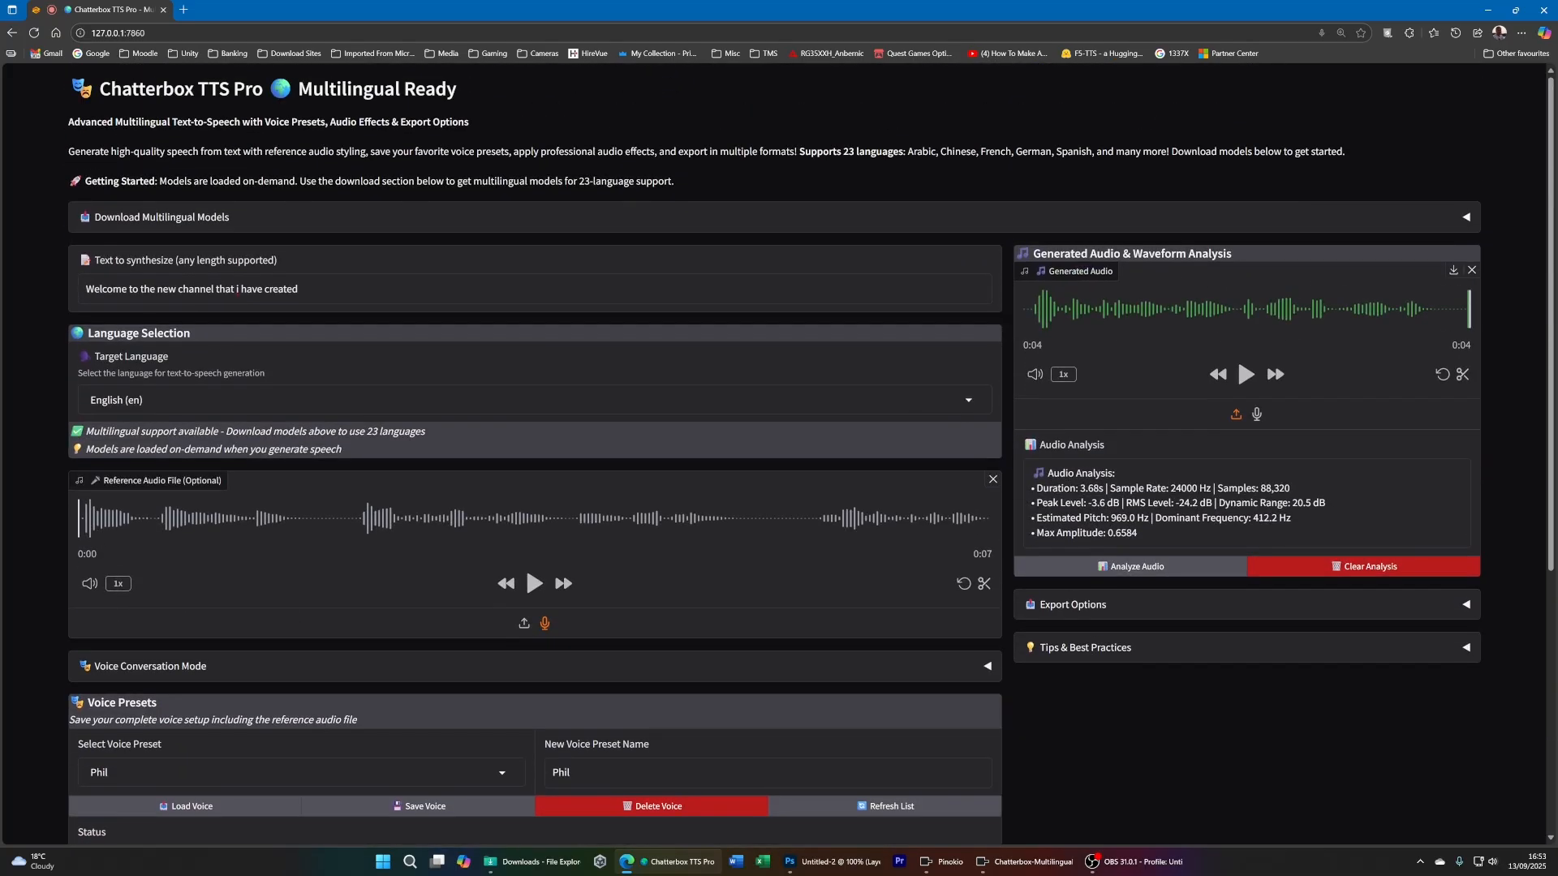
left_click_drag(121, 289, 298, 289)
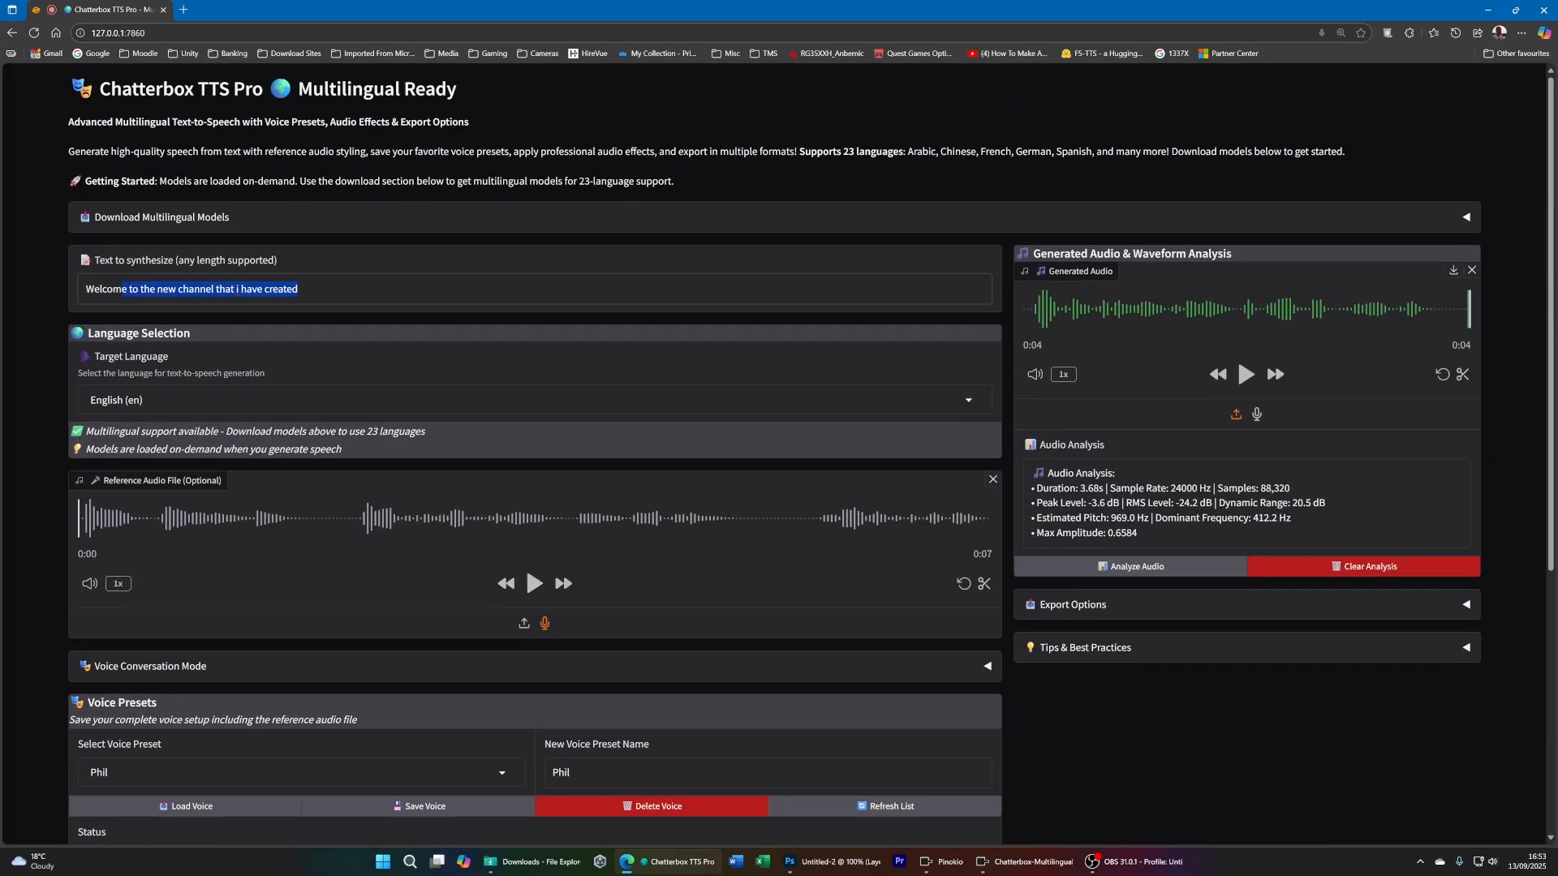
scroll(445, 378, "down", 5)
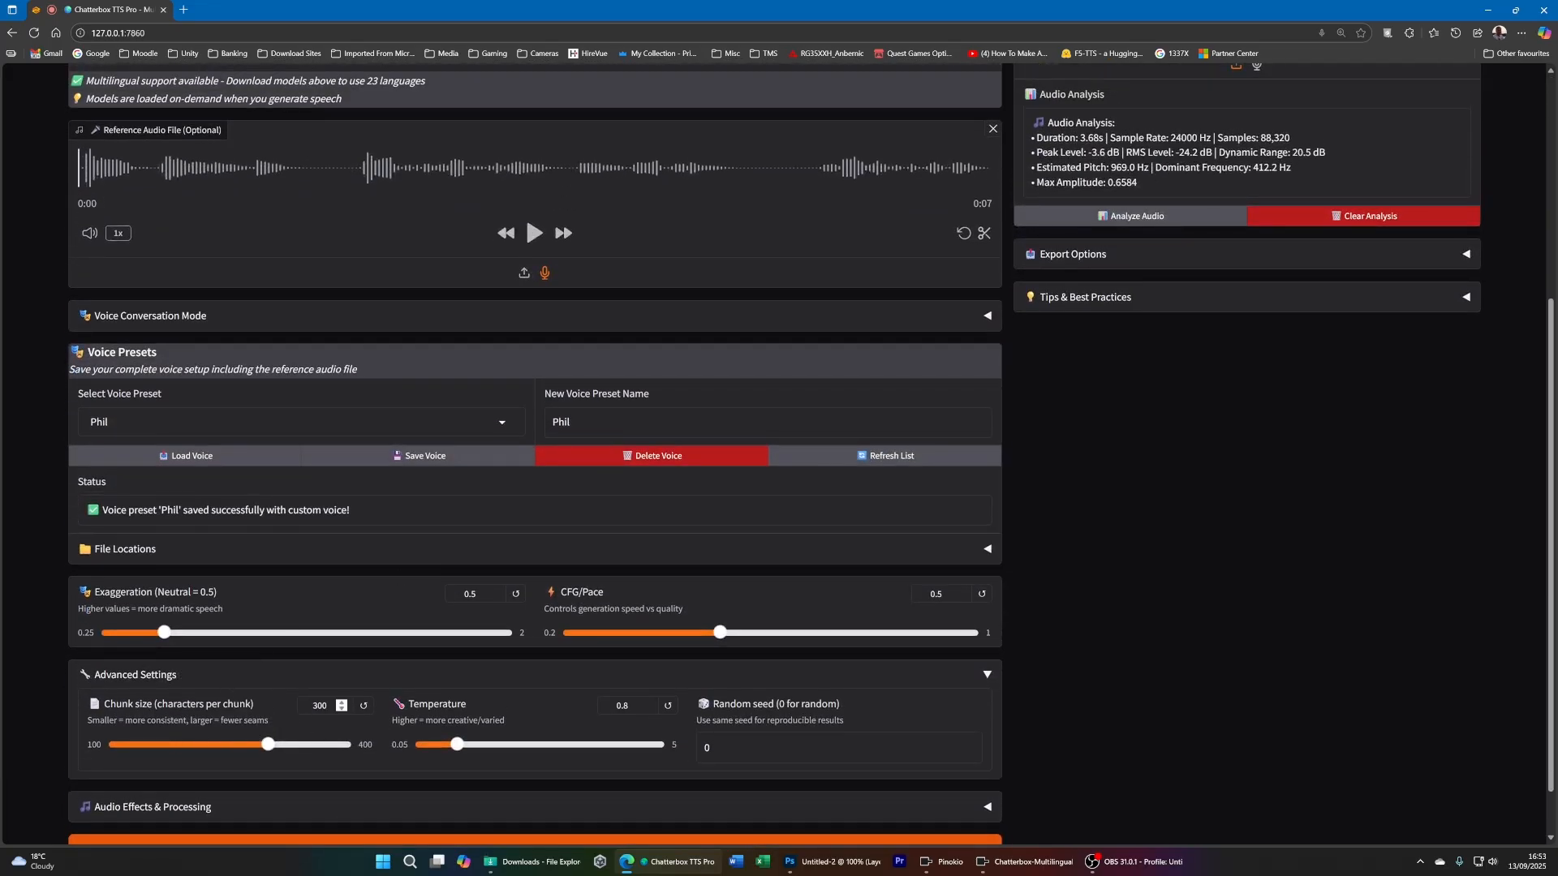
double_click(319, 706)
scroll(633, 714, "down", 1)
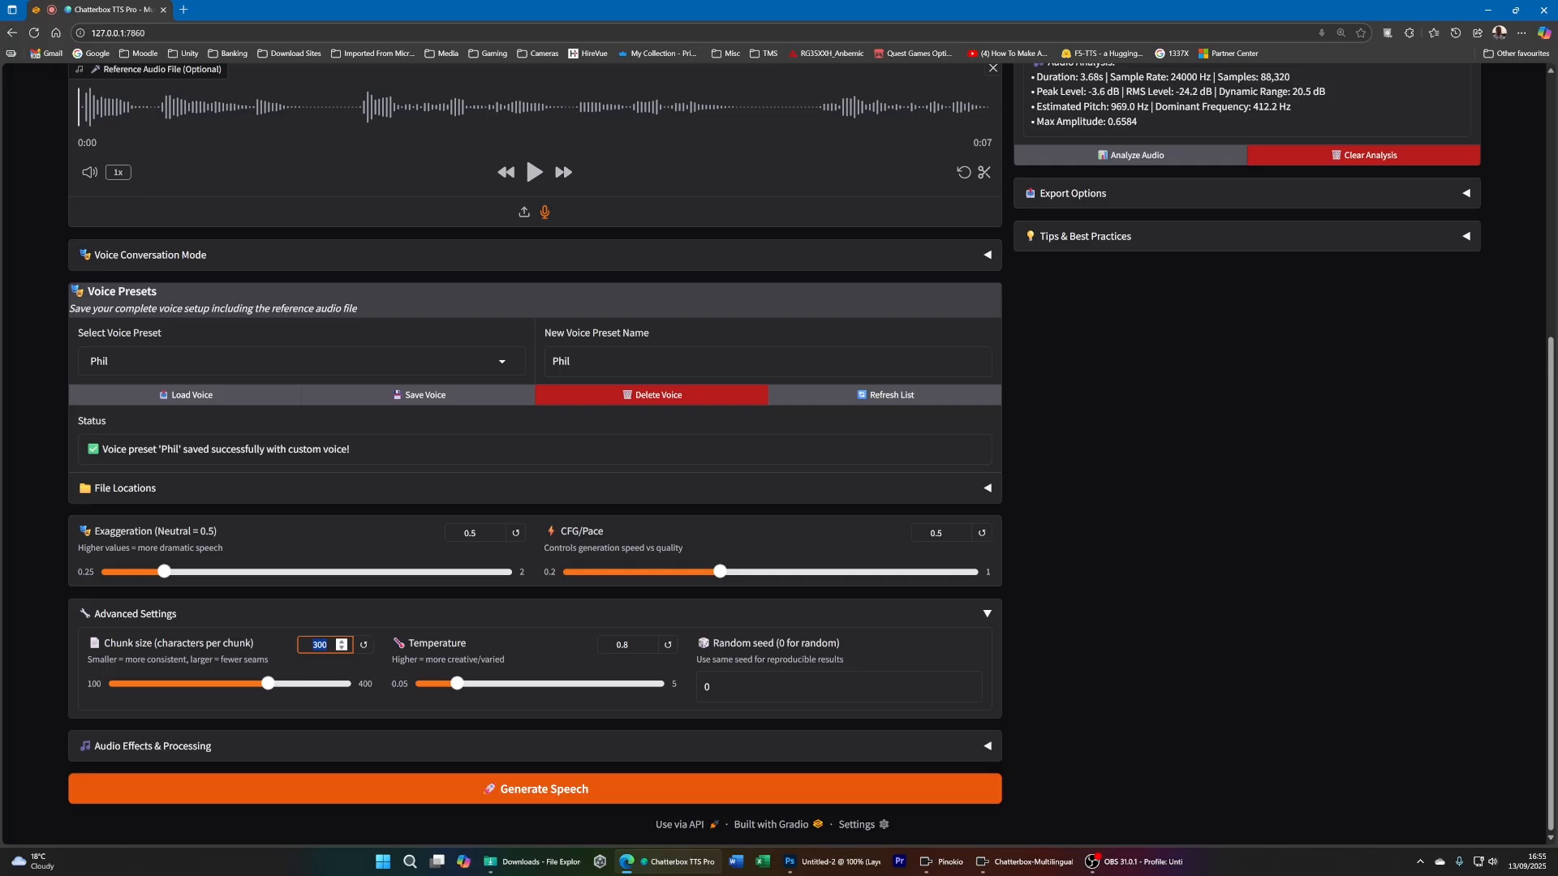
- Examine the random seed setting together with the generated audio and its waveform analysis
scroll(898, 483, "up", 5)
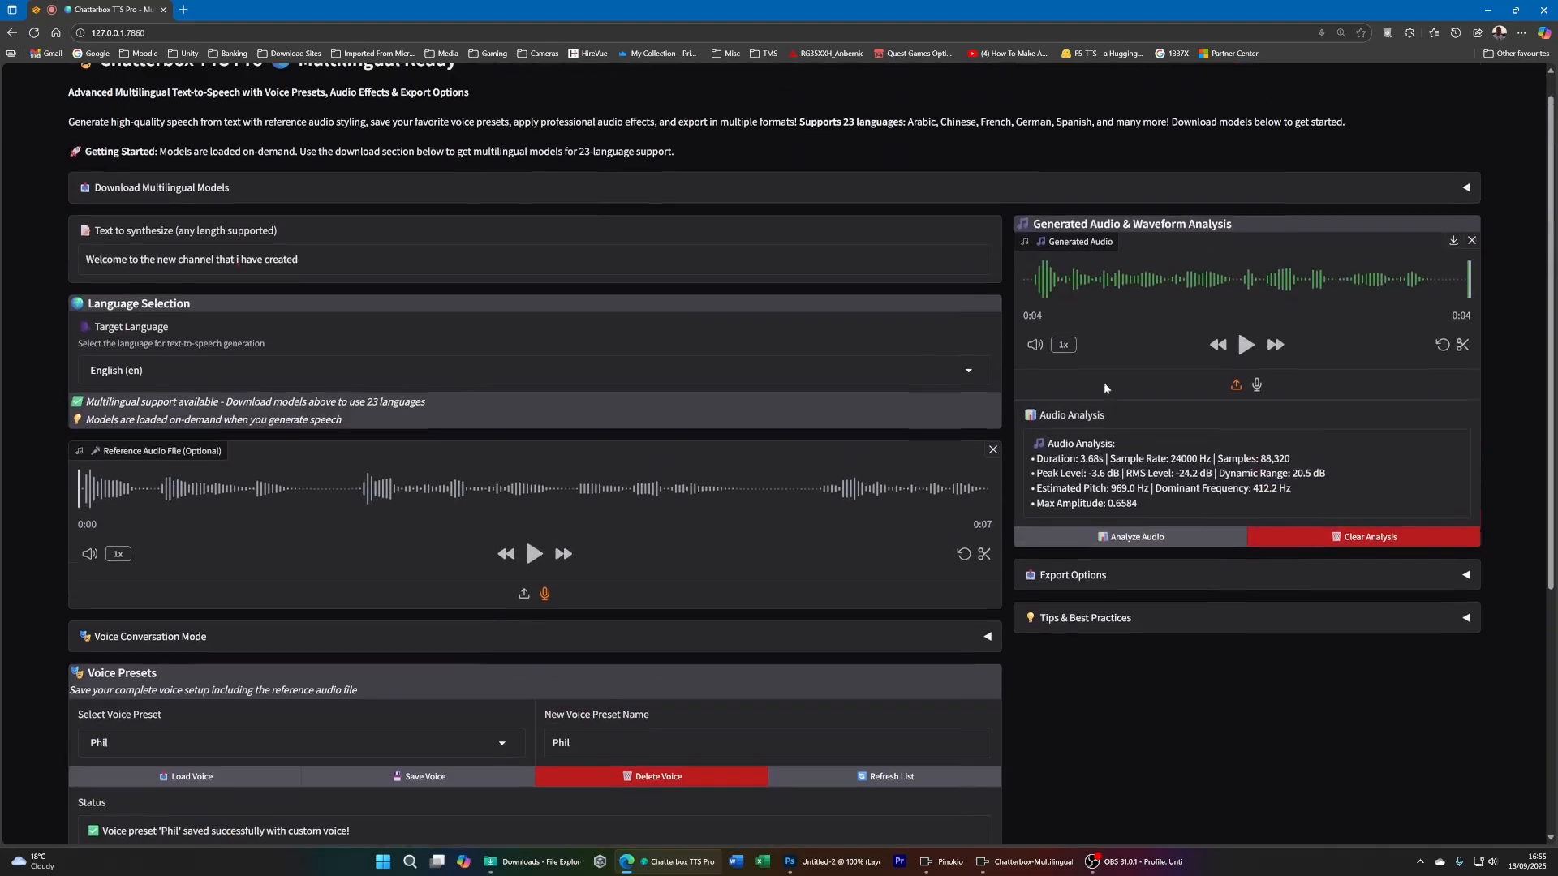
scroll(1110, 391, "down", 2)
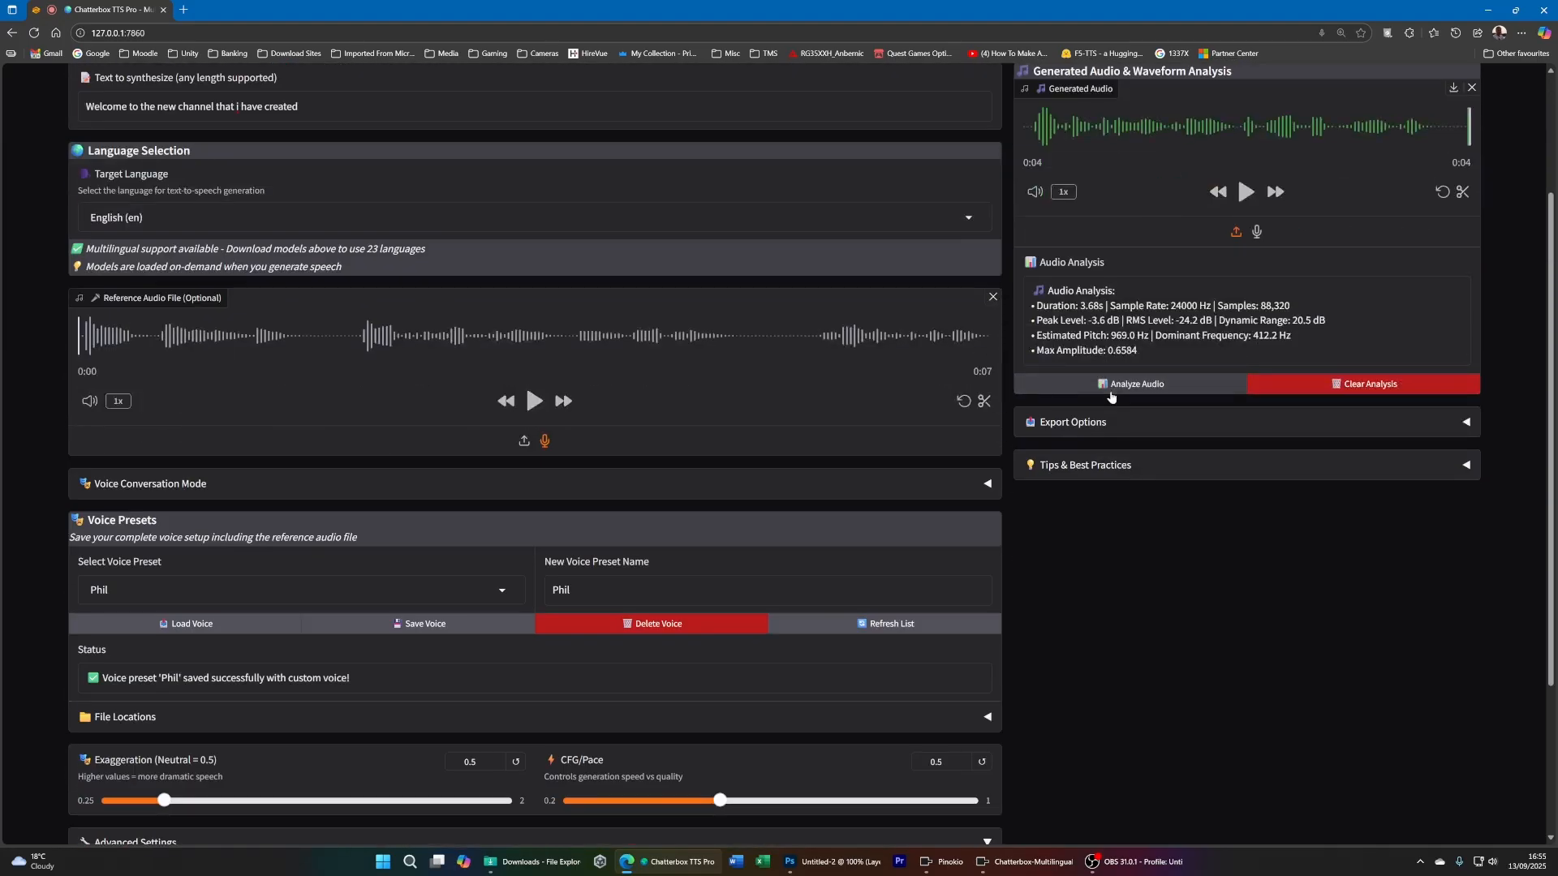
scroll(1112, 396, "up", 1)
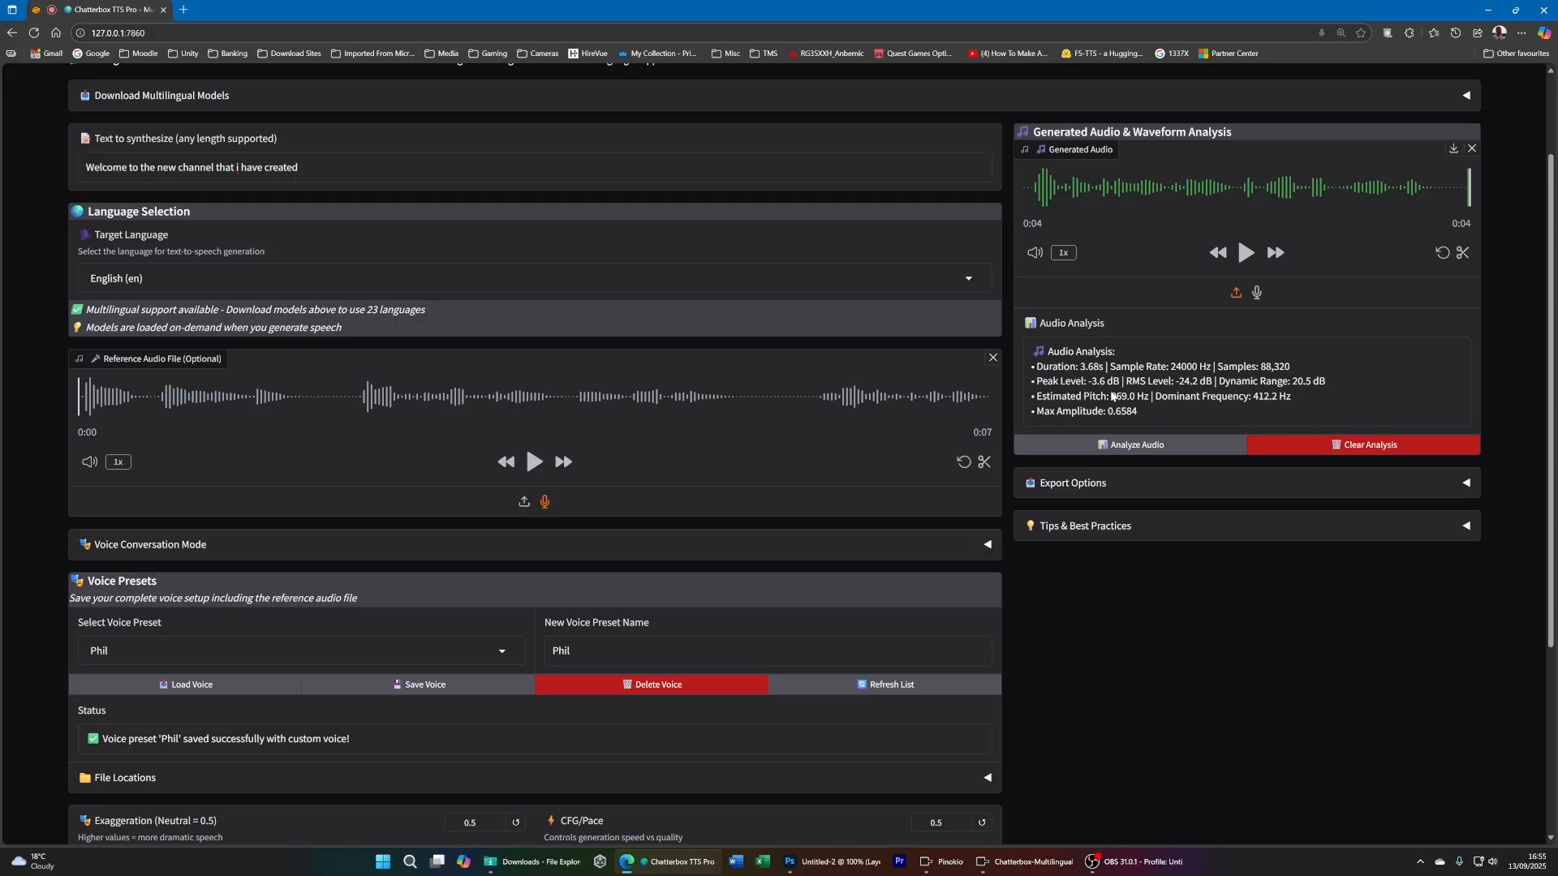
scroll(1092, 496, "down", 4)
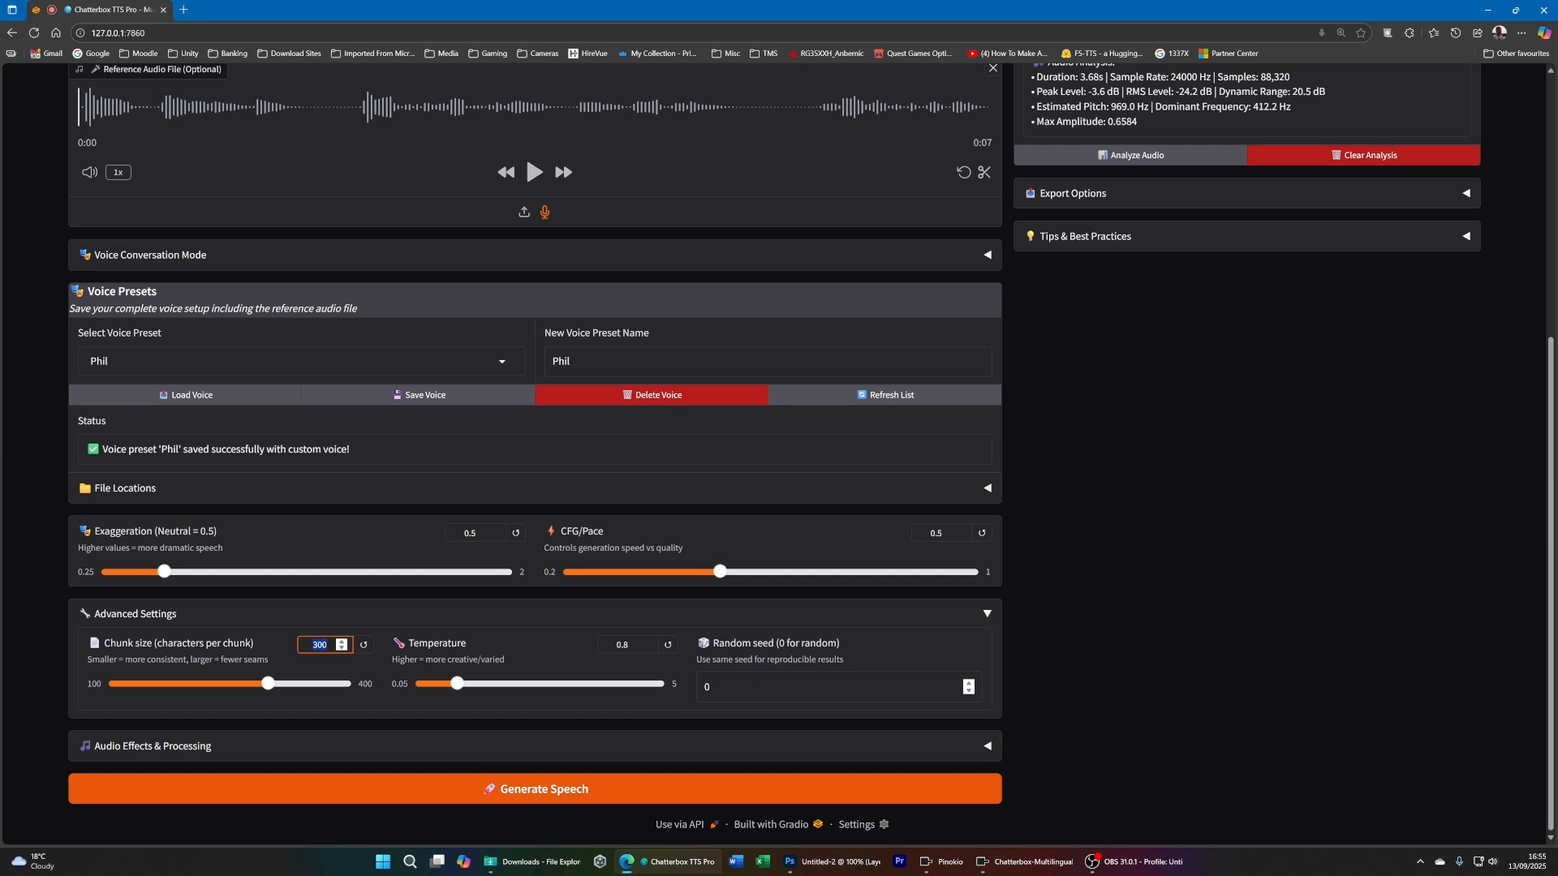
double_click(732, 672)
scroll(1064, 493, "up", 3)
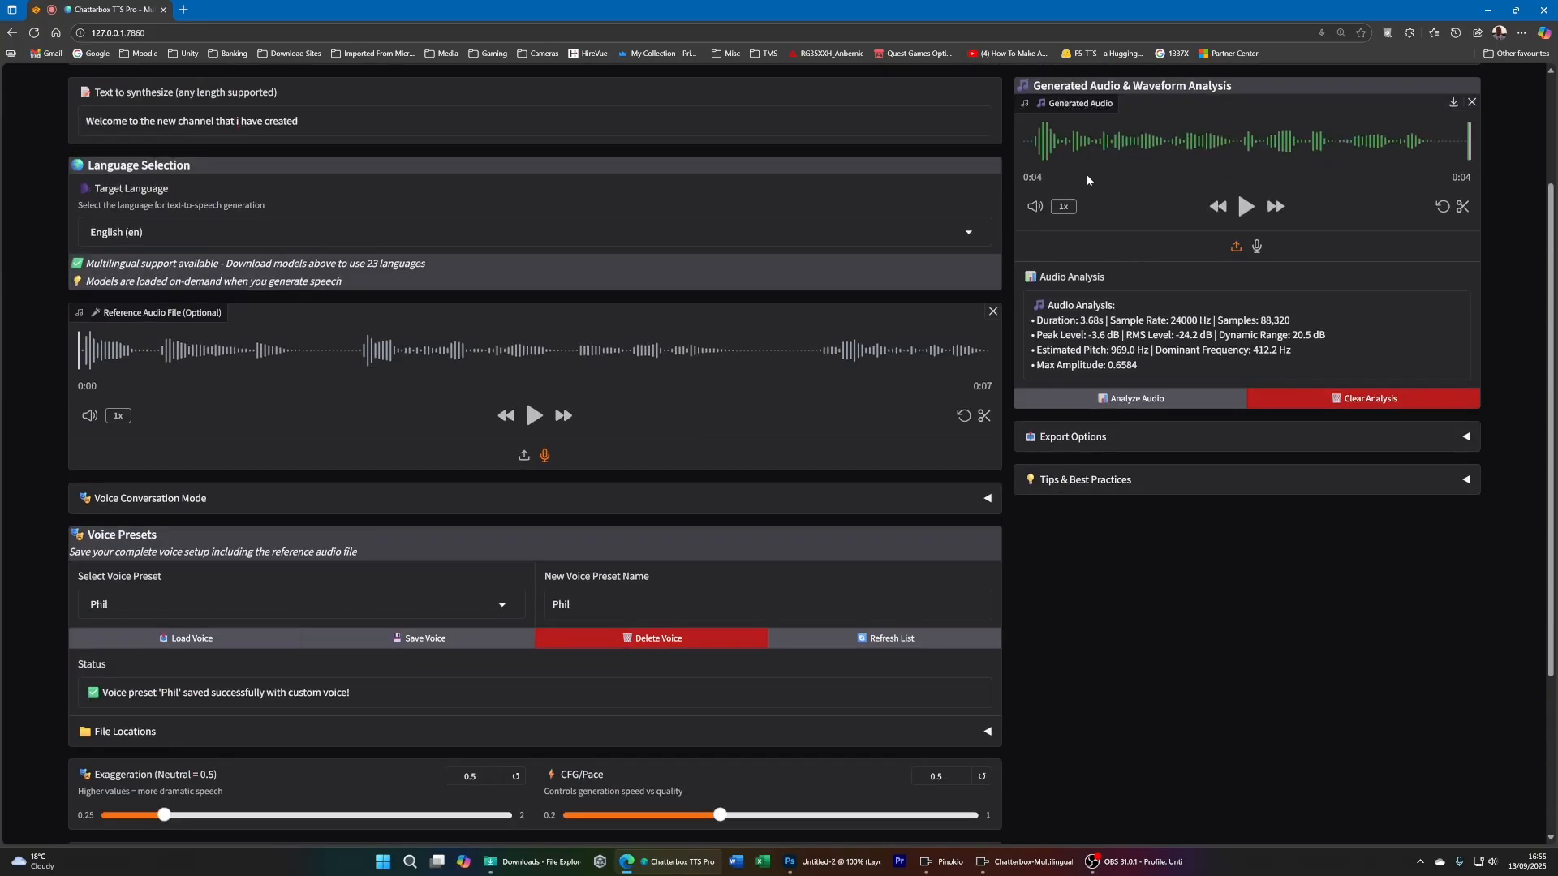
scroll(986, 487, "down", 3)
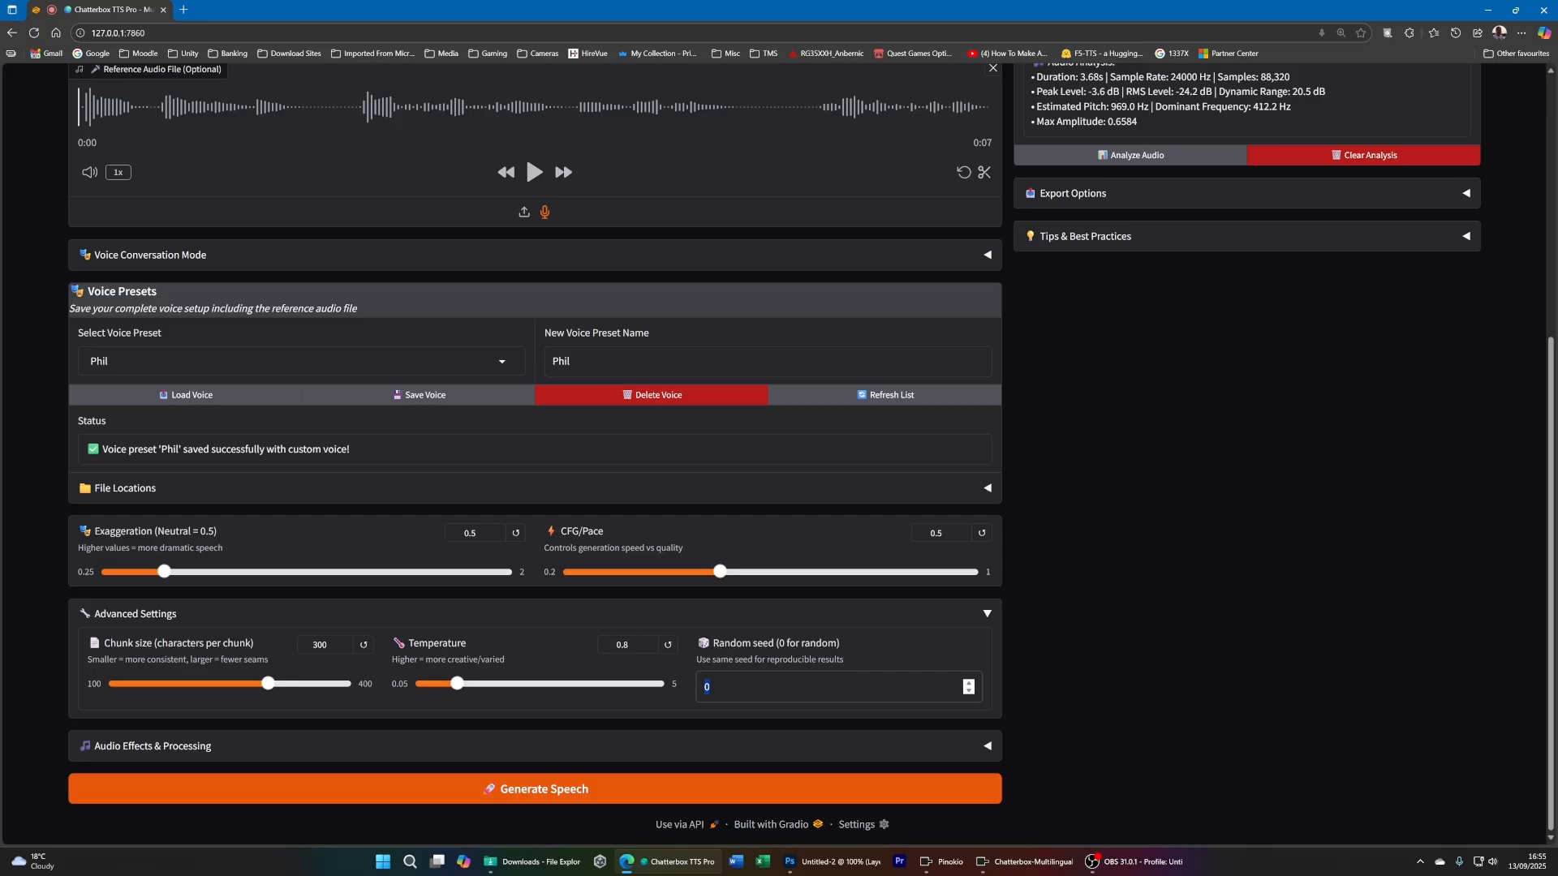
scroll(840, 782, "up", 5)
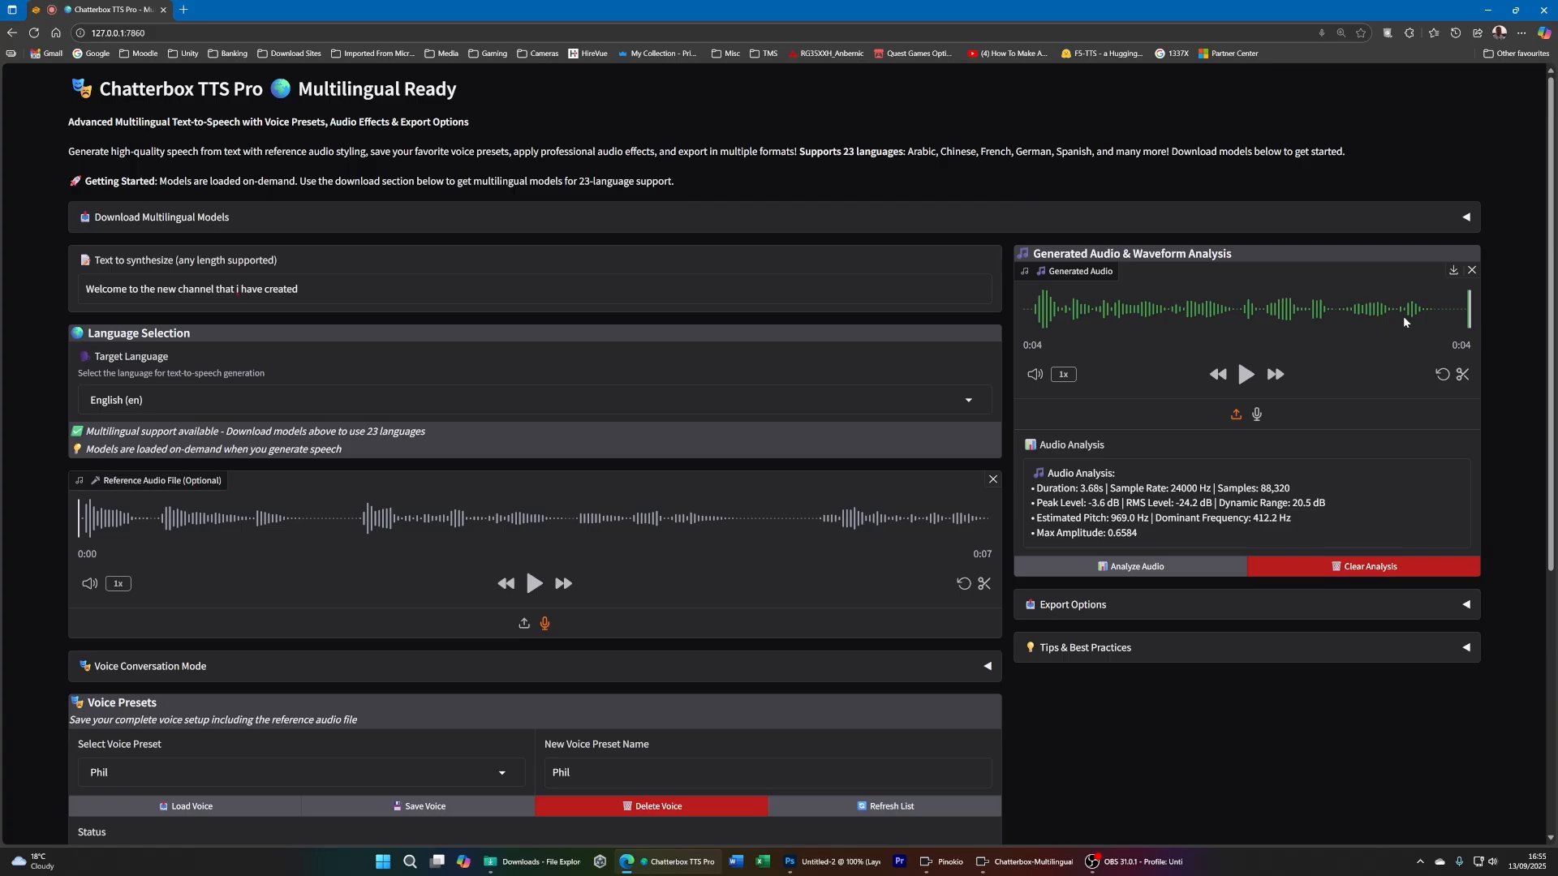
- Expand Audio Effects & Processing and enable the echo effect
scroll(1298, 503, "down", 5)
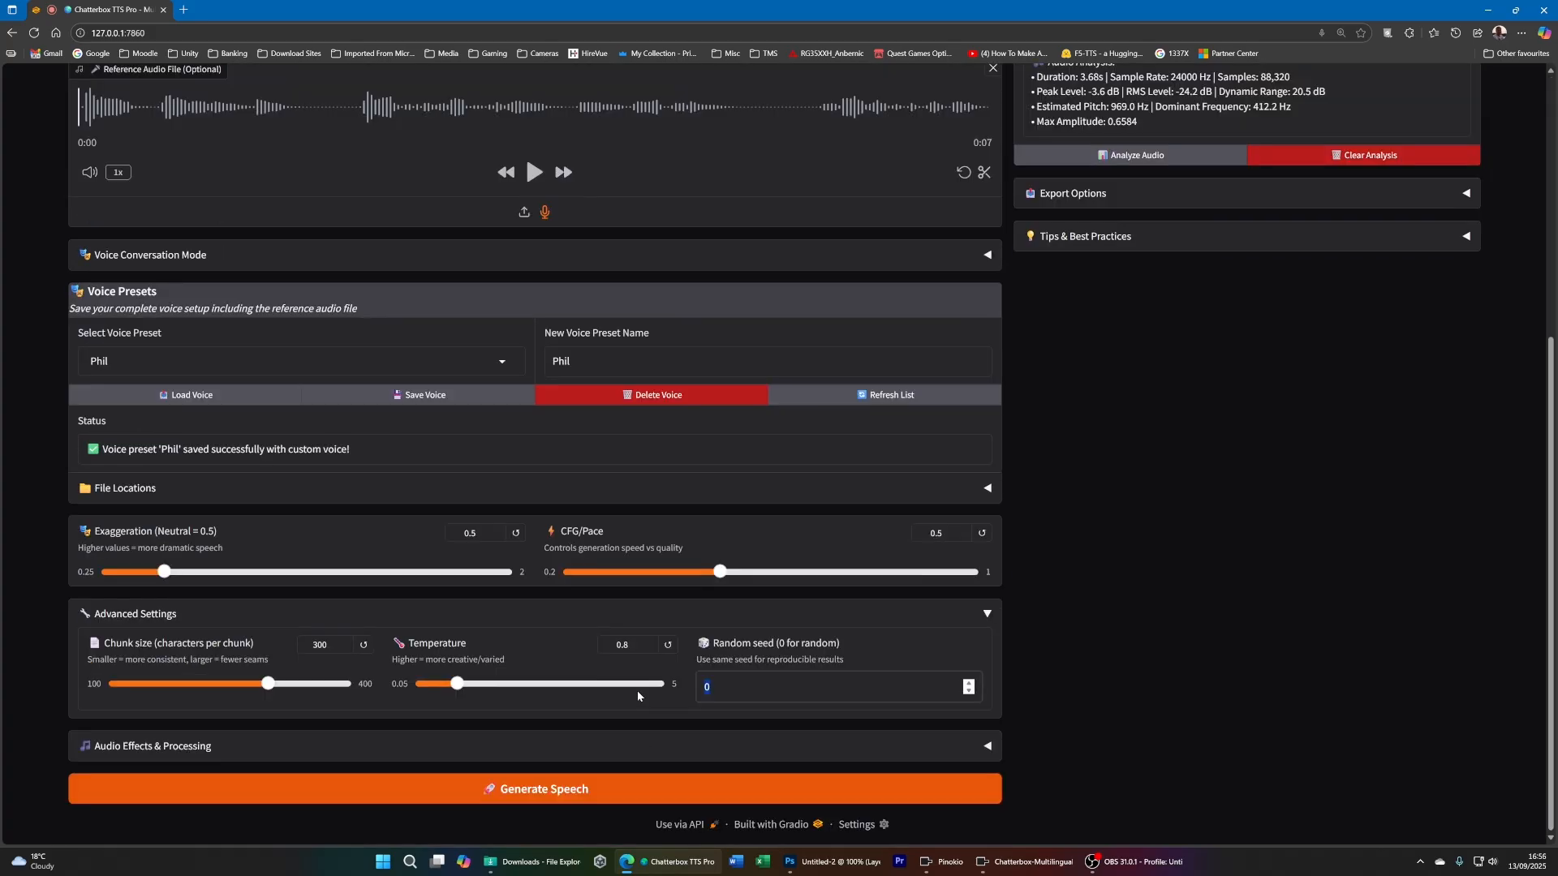
left_click(206, 747)
scroll(206, 747, "down", 3)
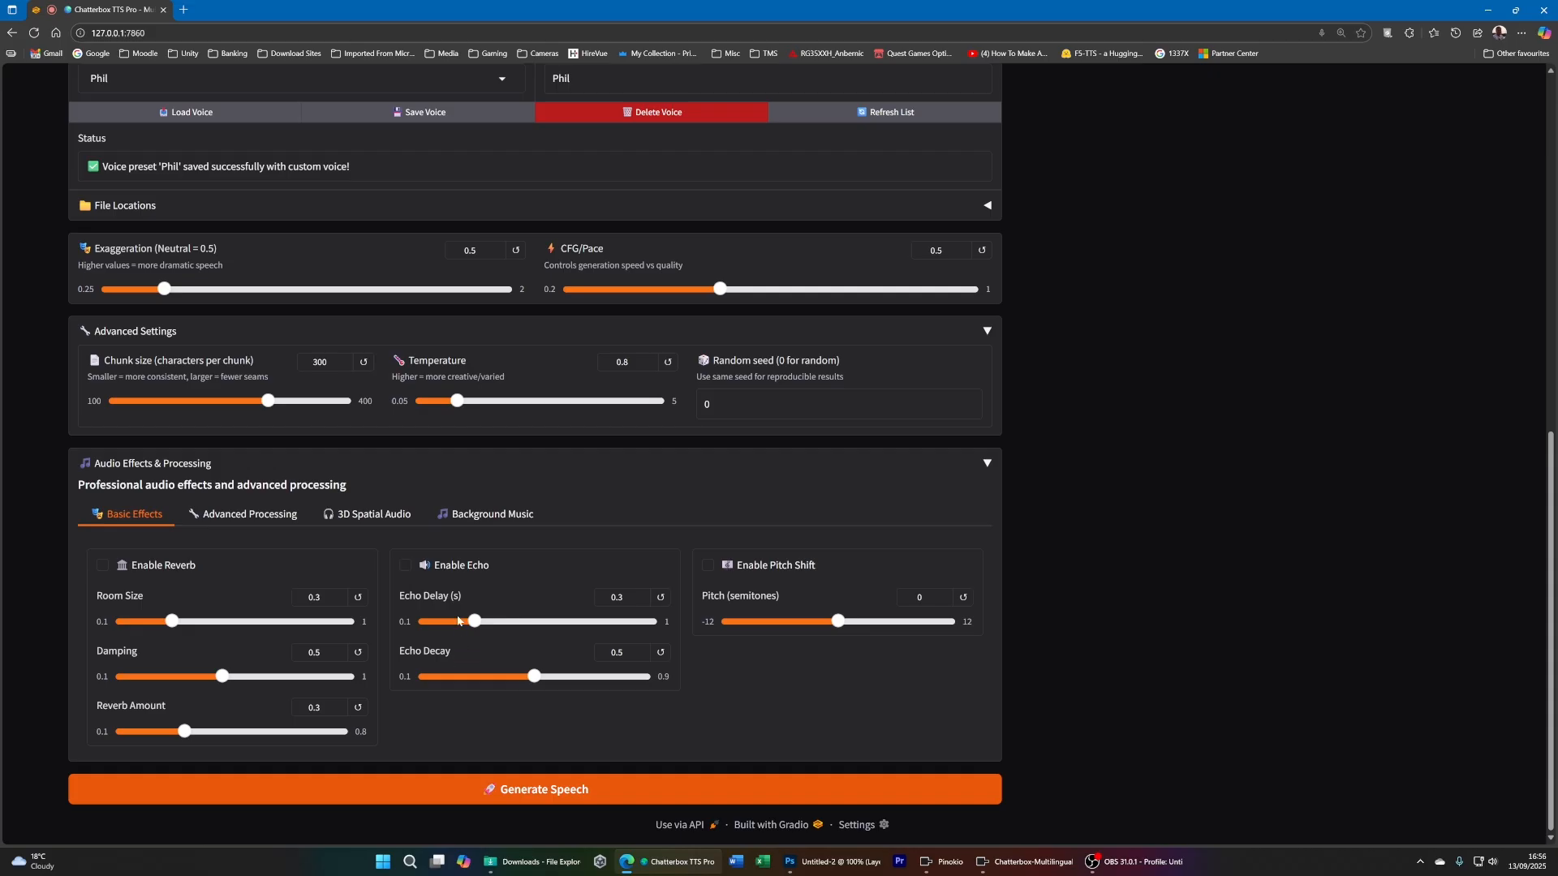
left_click(405, 566)
- Generate the welcome sentence again with the echo effect and play the result
scroll(678, 684, "up", 9)
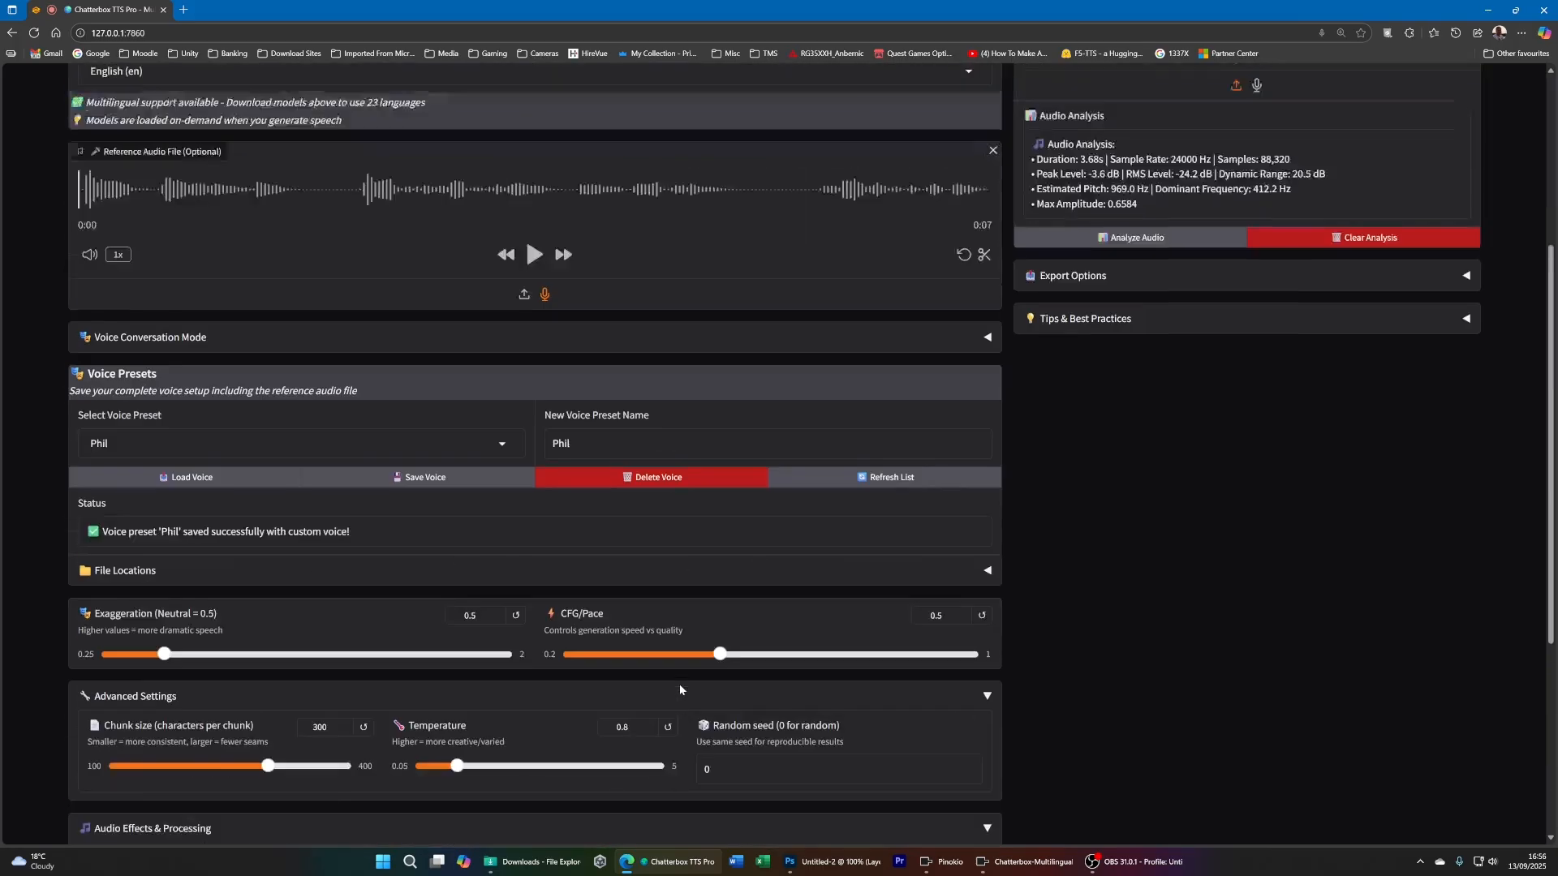
scroll(596, 624, "down", 9)
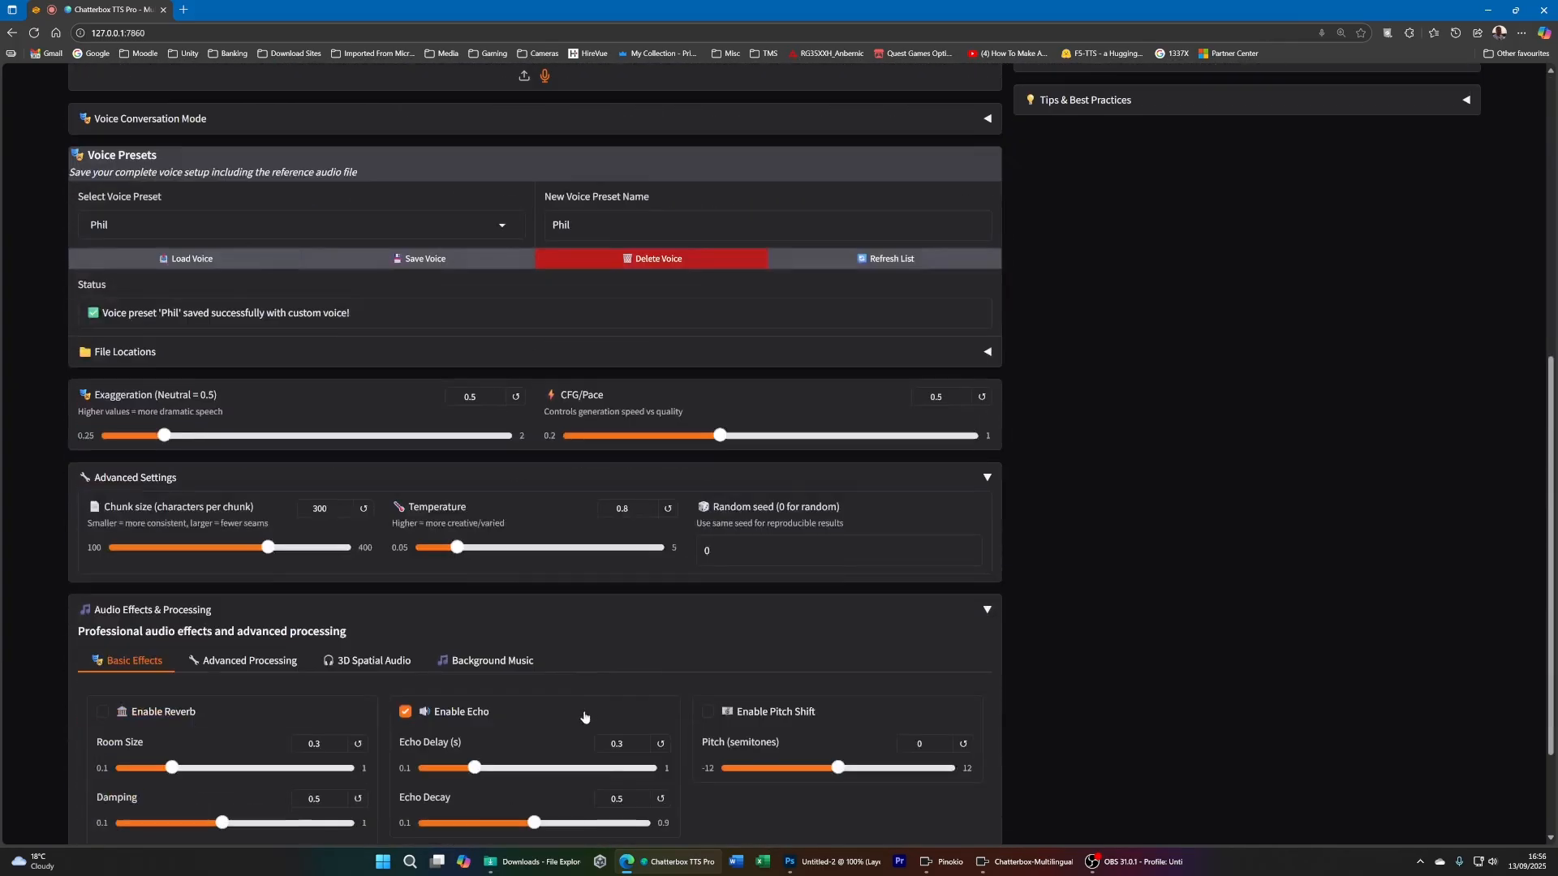
left_click(600, 789)
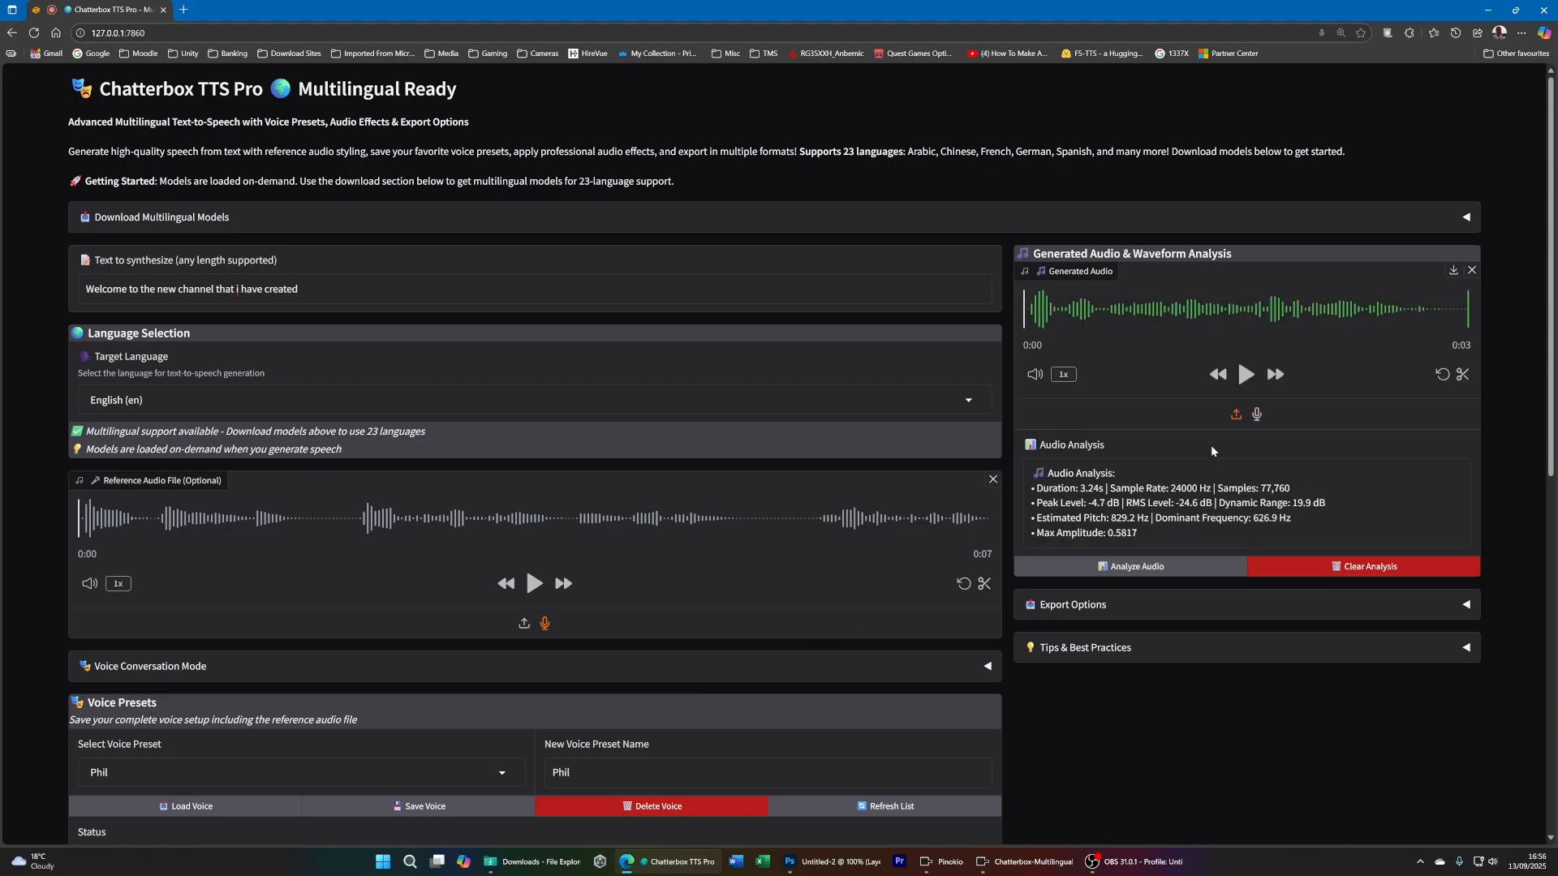
left_click(1244, 376)
- Disable the echo effect and enable noise reduction in the advanced audio processing
scroll(763, 767, "down", 9)
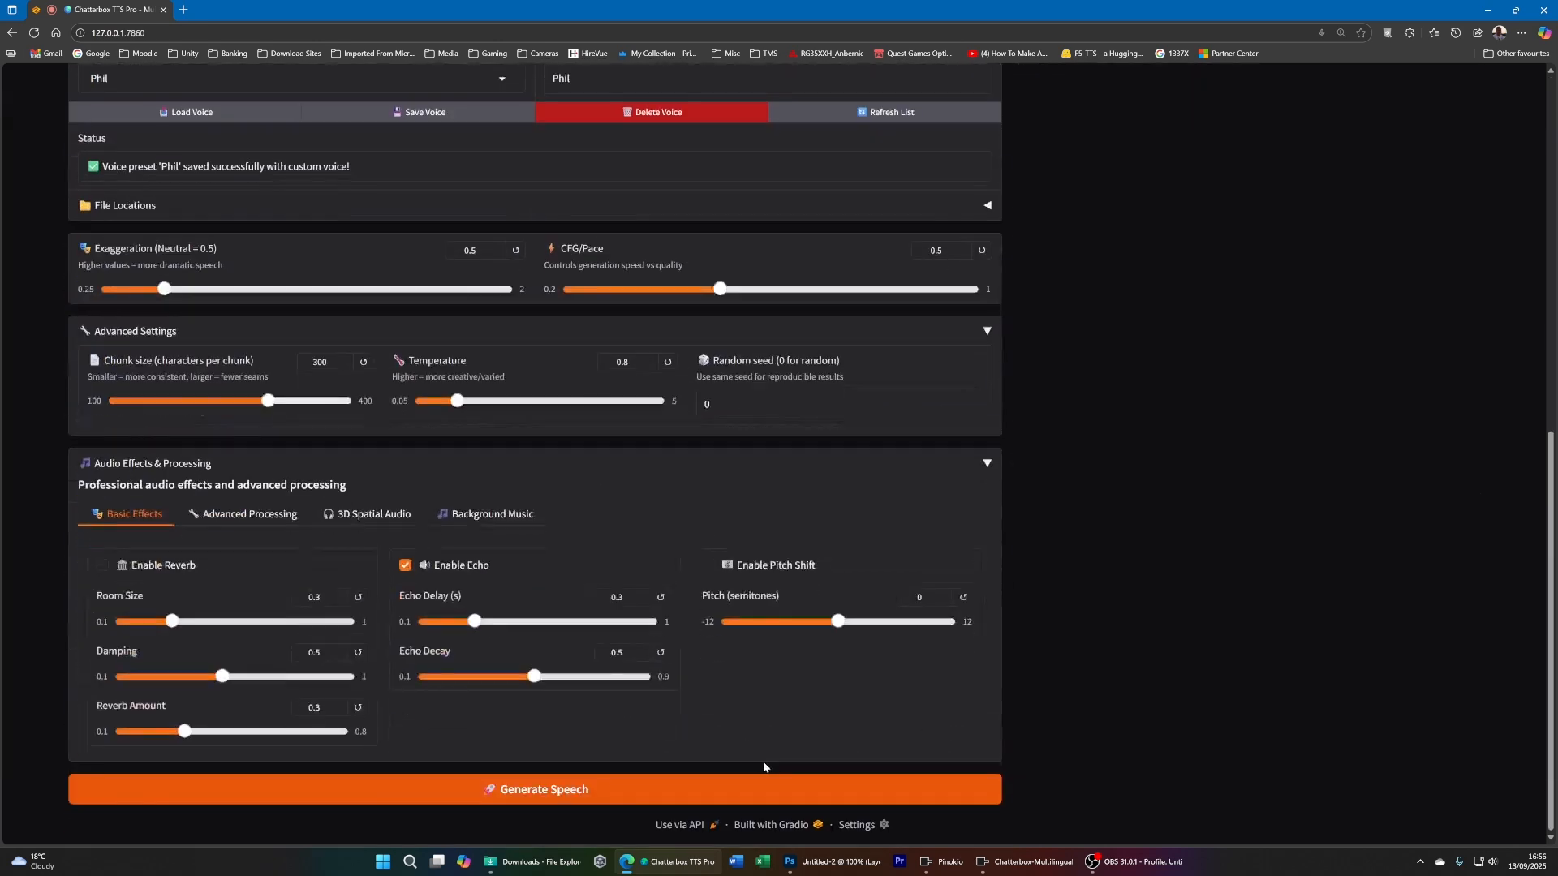
left_click(404, 569)
left_click(240, 522)
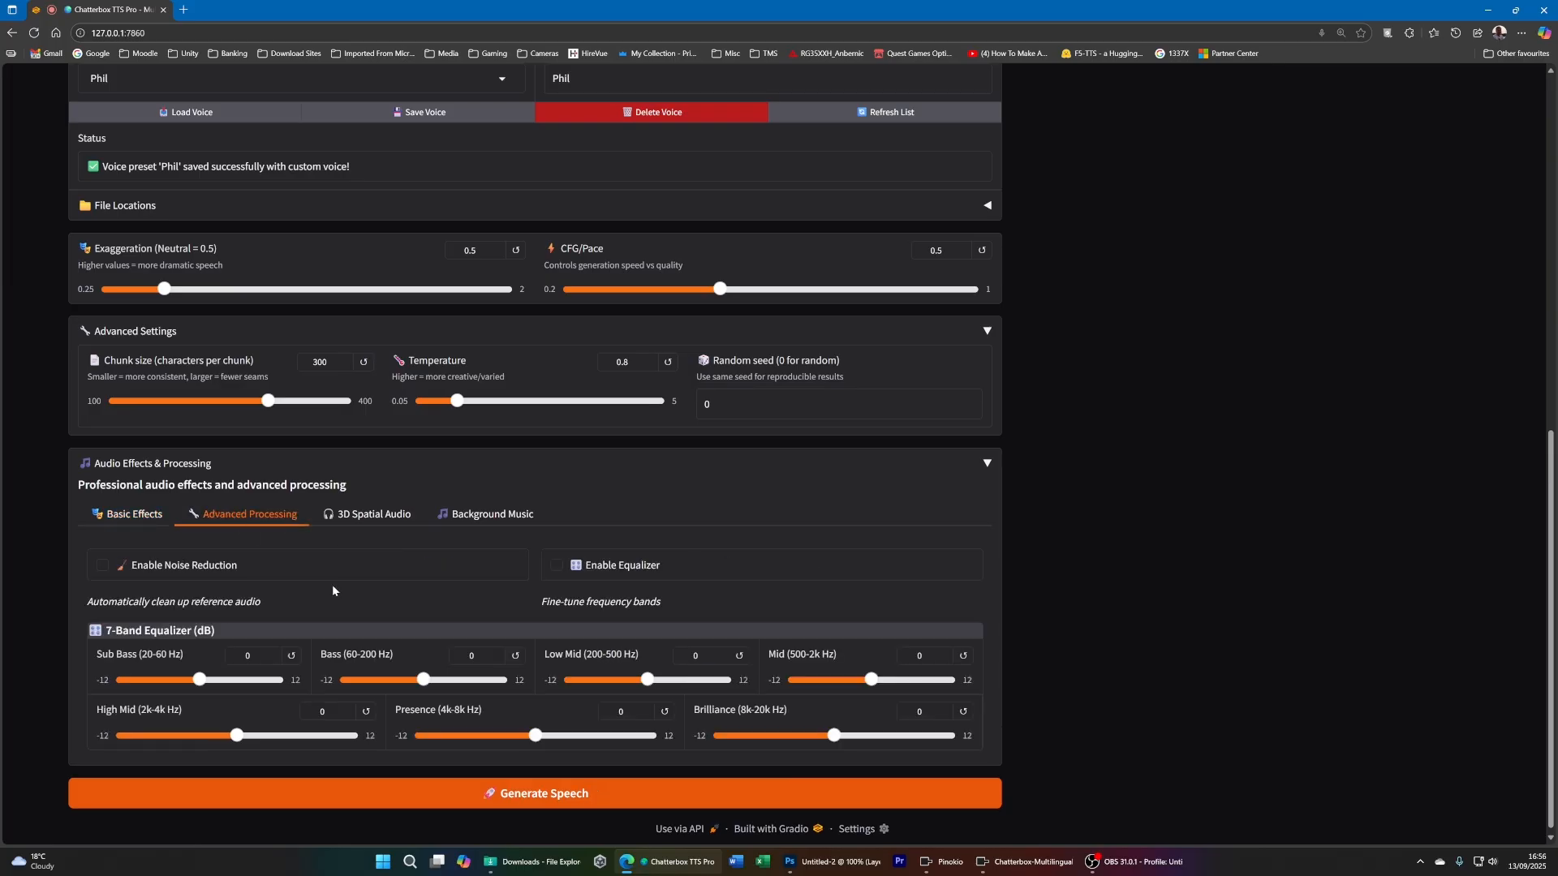
scroll(334, 587, "down", 1)
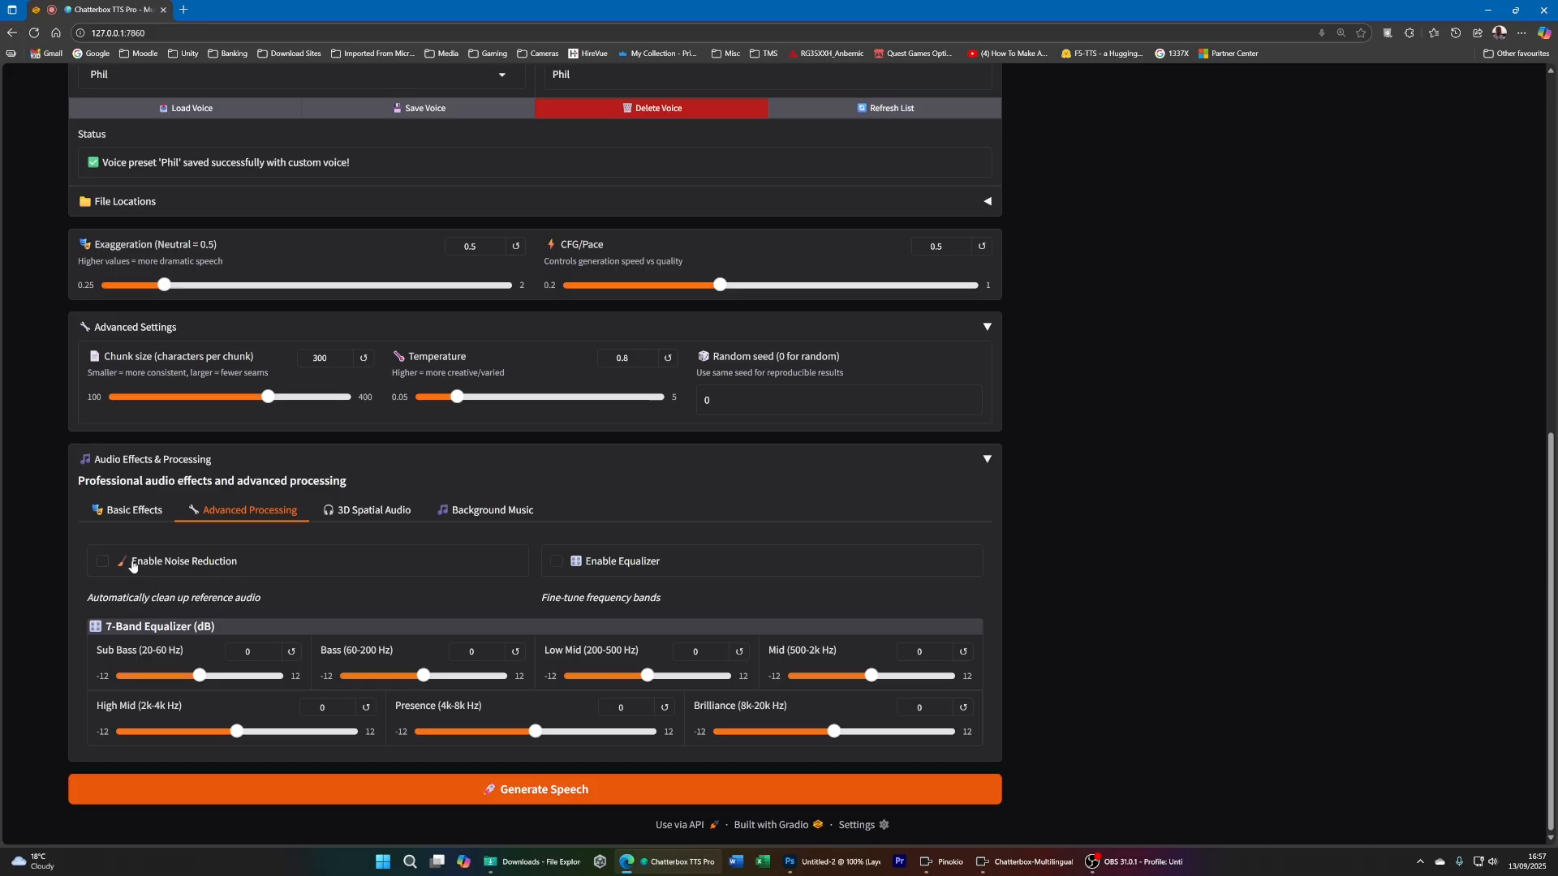
left_click(102, 562)
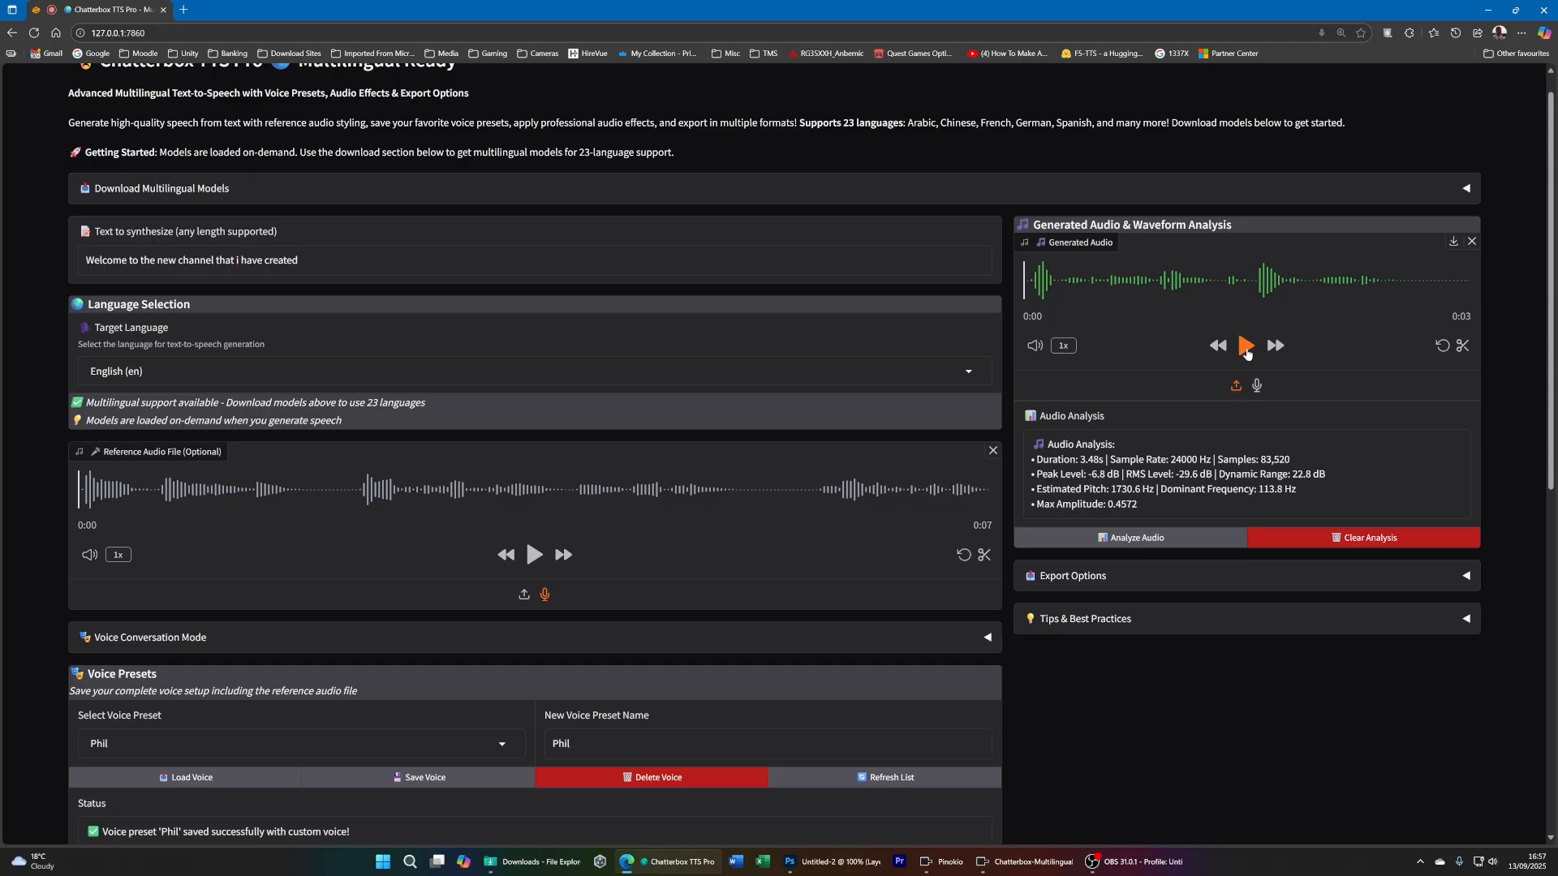
- Play the speech generated with noise reduction and disable noise reduction in the advanced audio processing
left_click(1247, 349)
scroll(1055, 706, "down", 6)
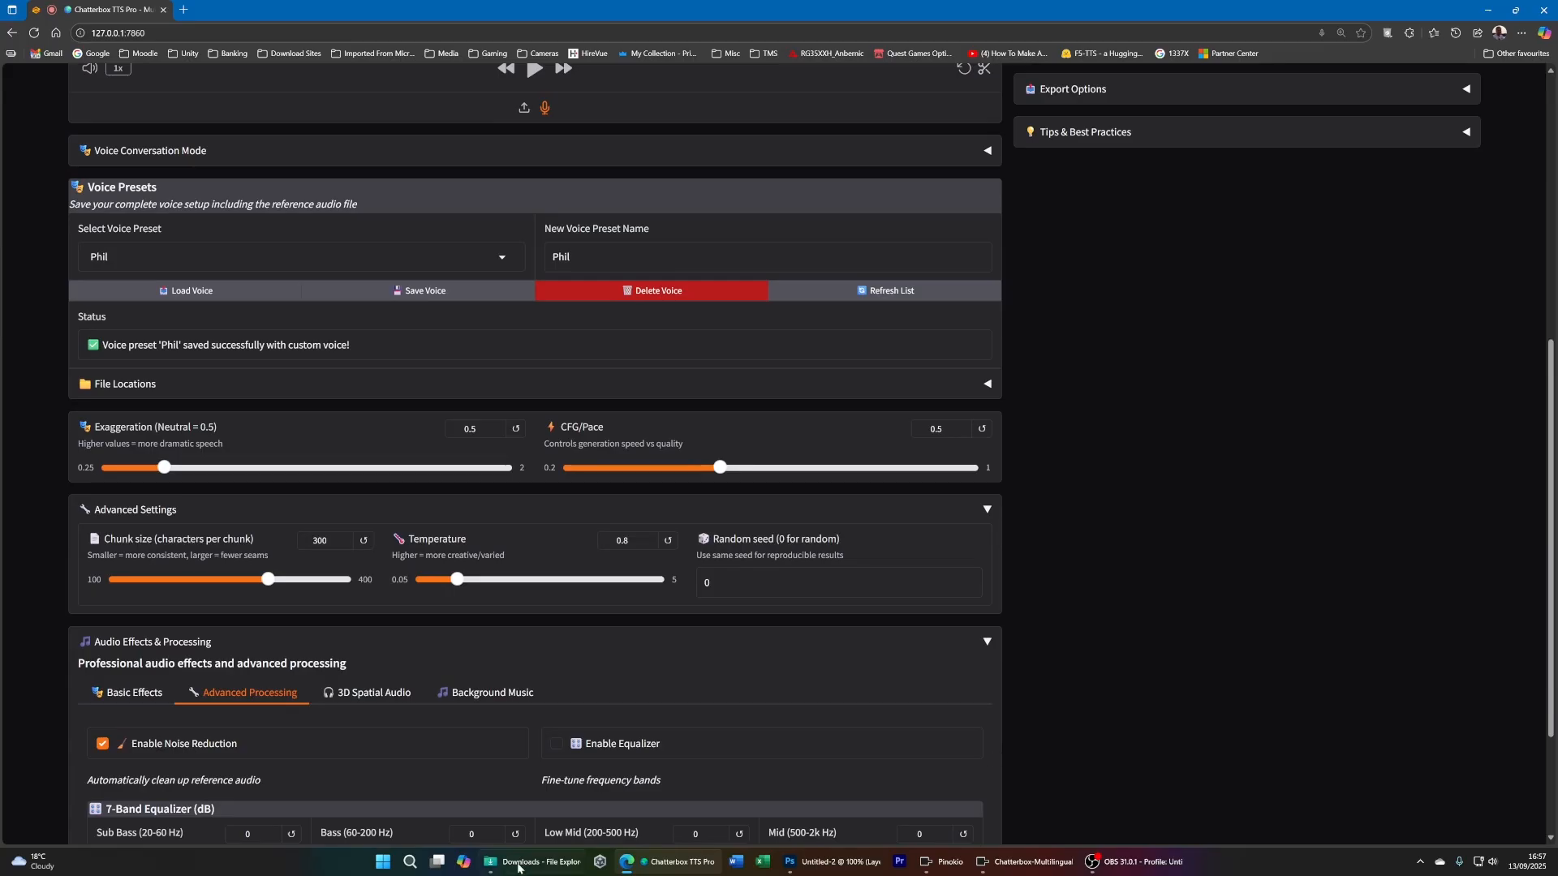
scroll(268, 804, "down", 3)
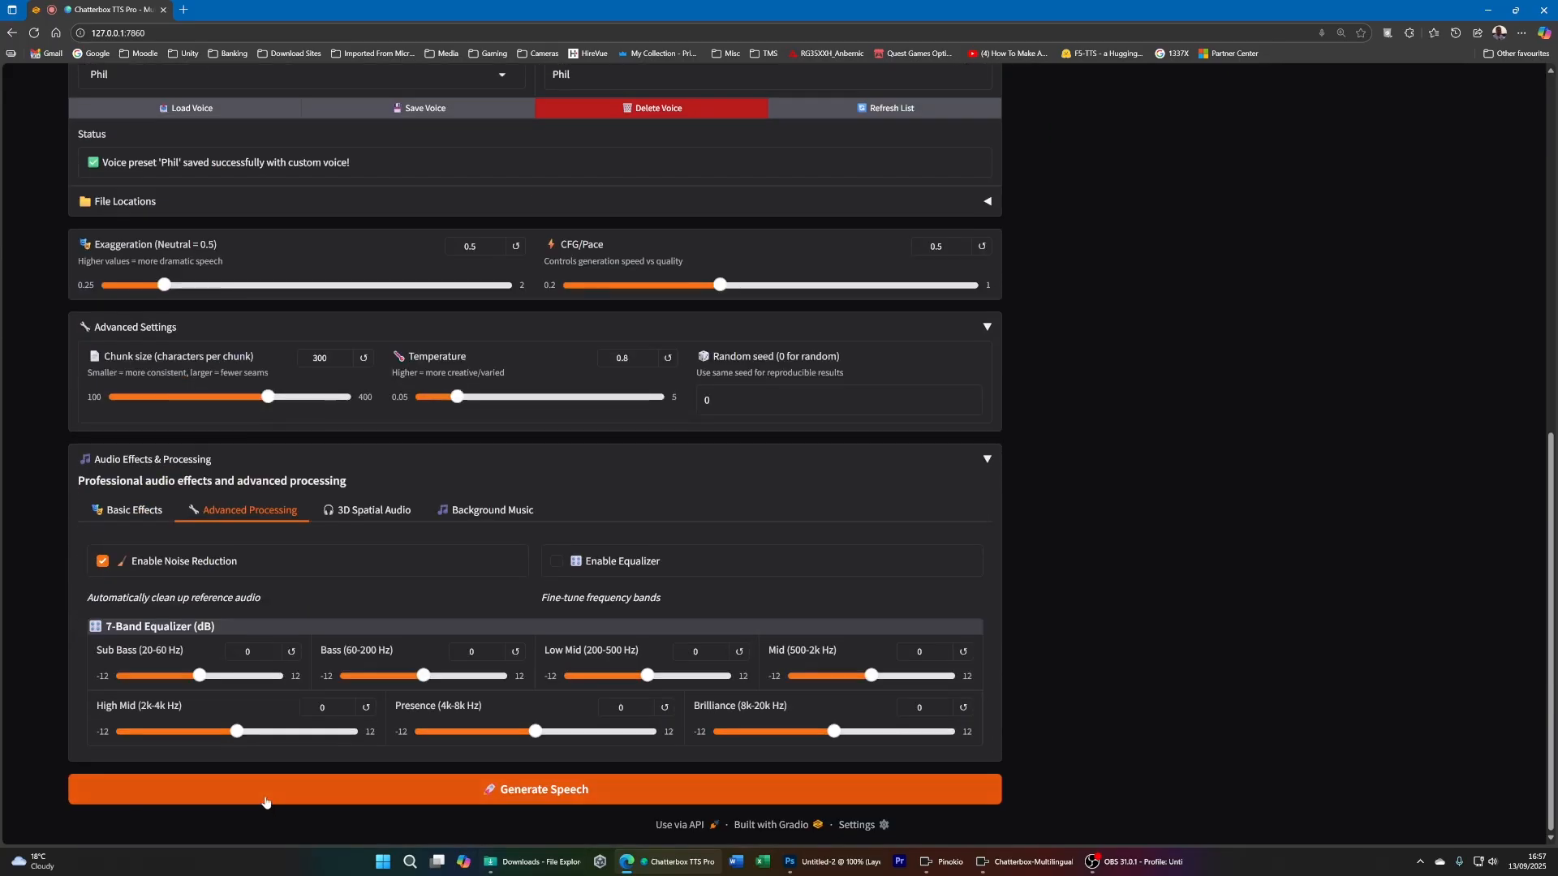
left_click(104, 563)
- Review the 3D spatial positioning settings and the background music options in the audio effects
left_click(374, 513)
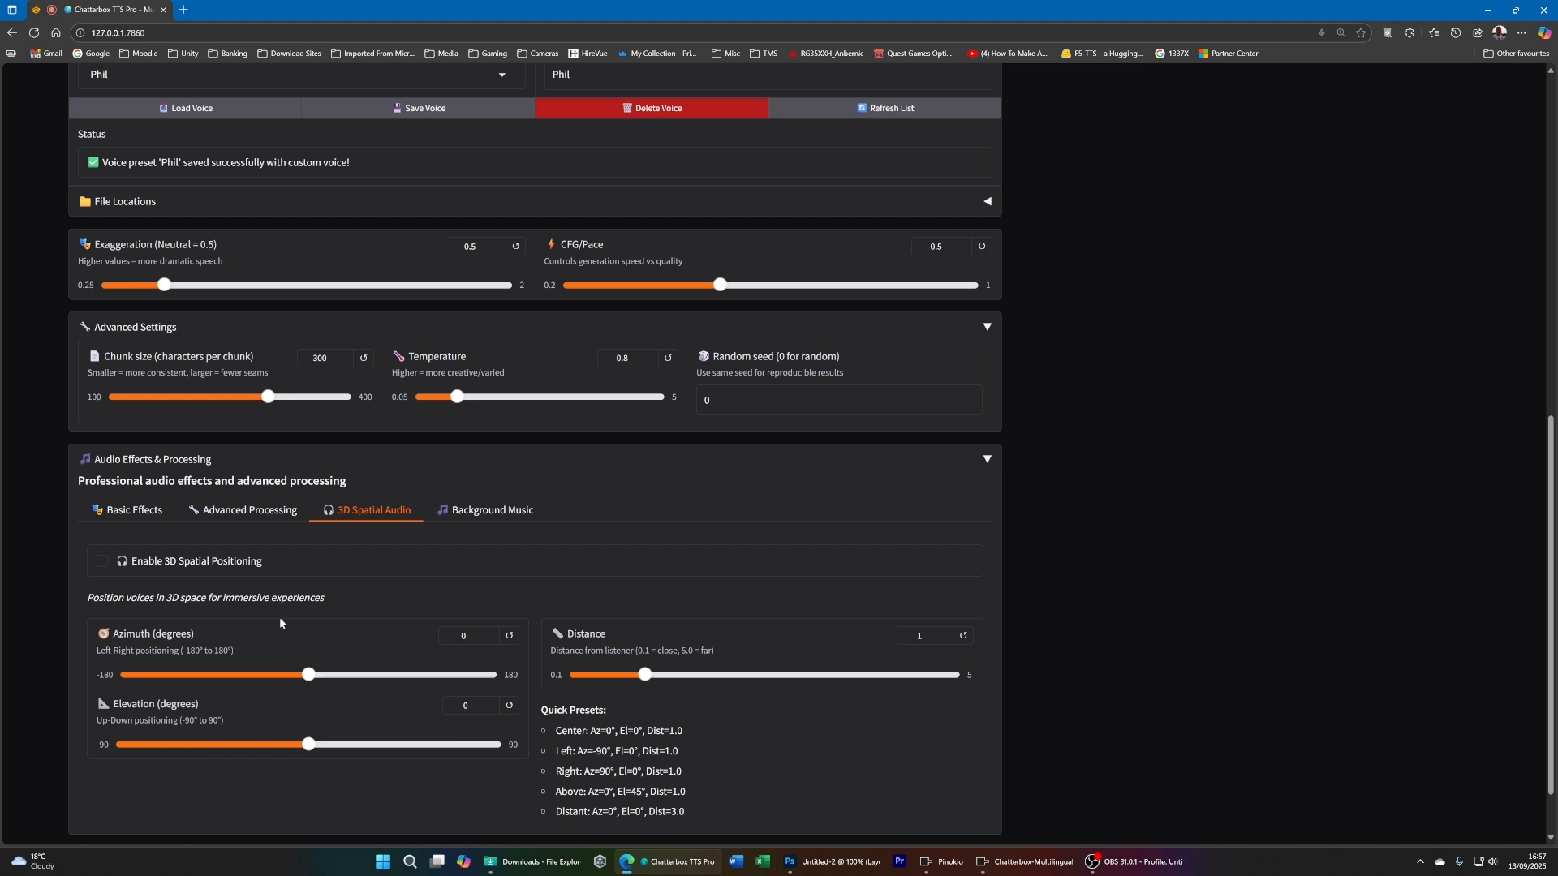
left_click(499, 514)
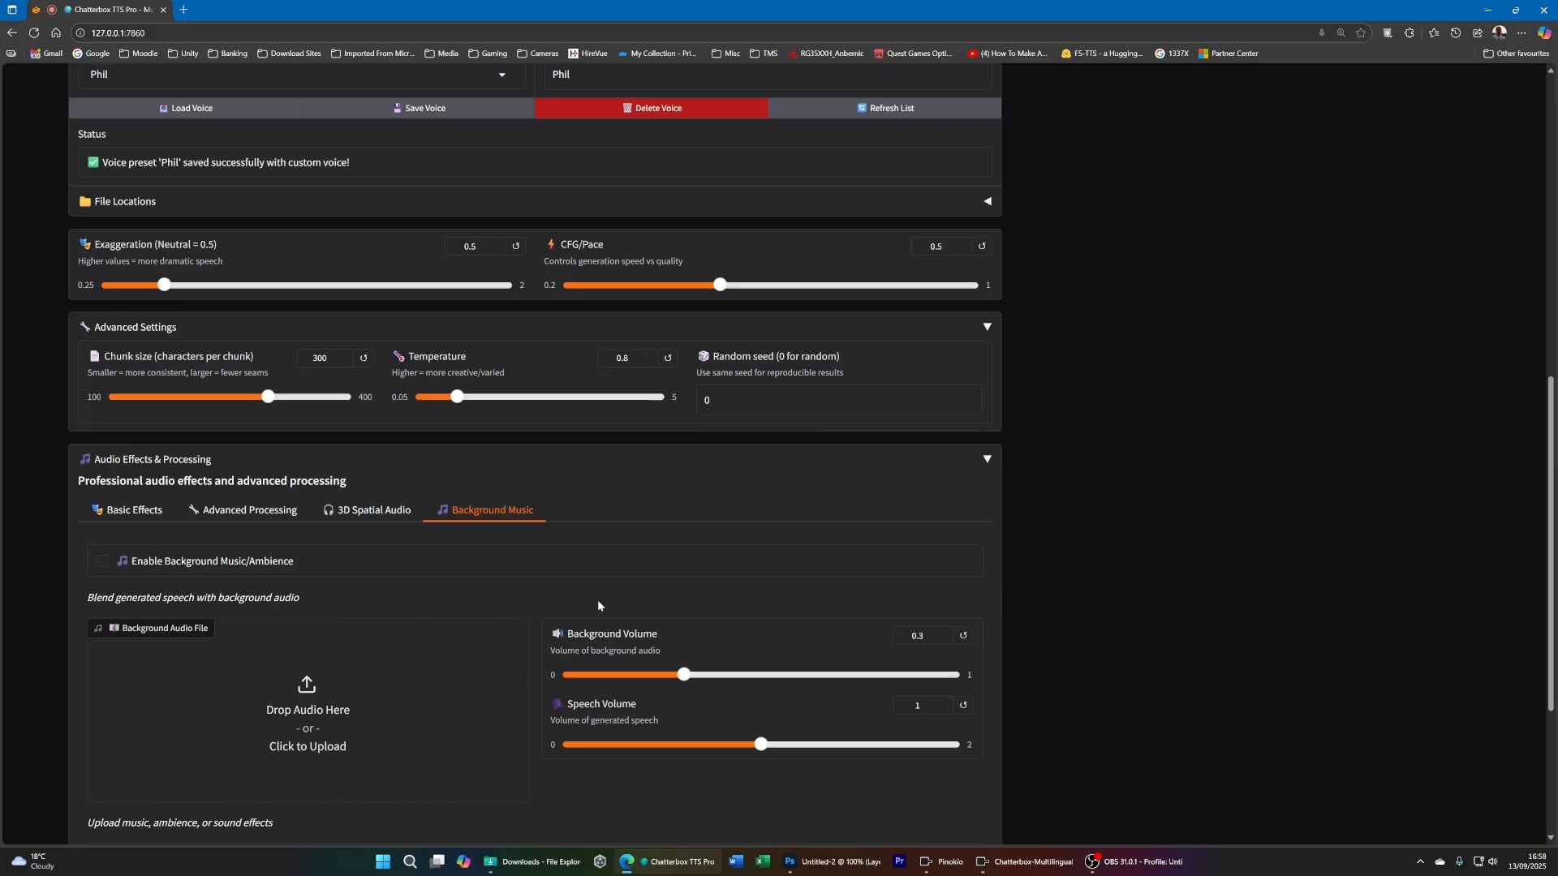
- Expand Export Options and export the generated speech as a High Quality (16-bit, full sample rate) WAV file
scroll(598, 605, "up", 8)
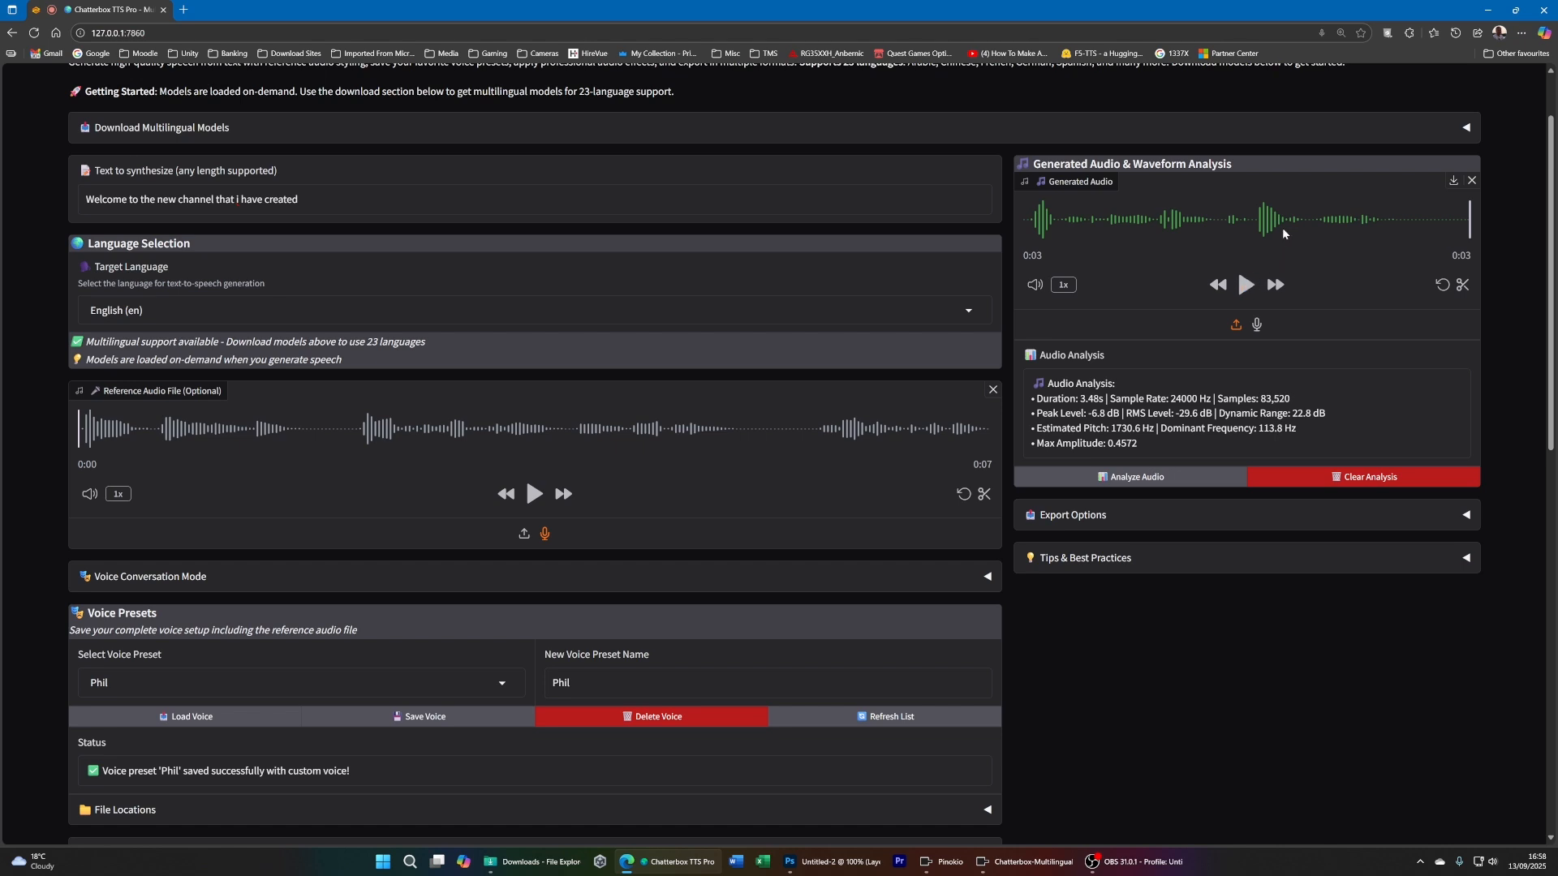
left_click(1190, 516)
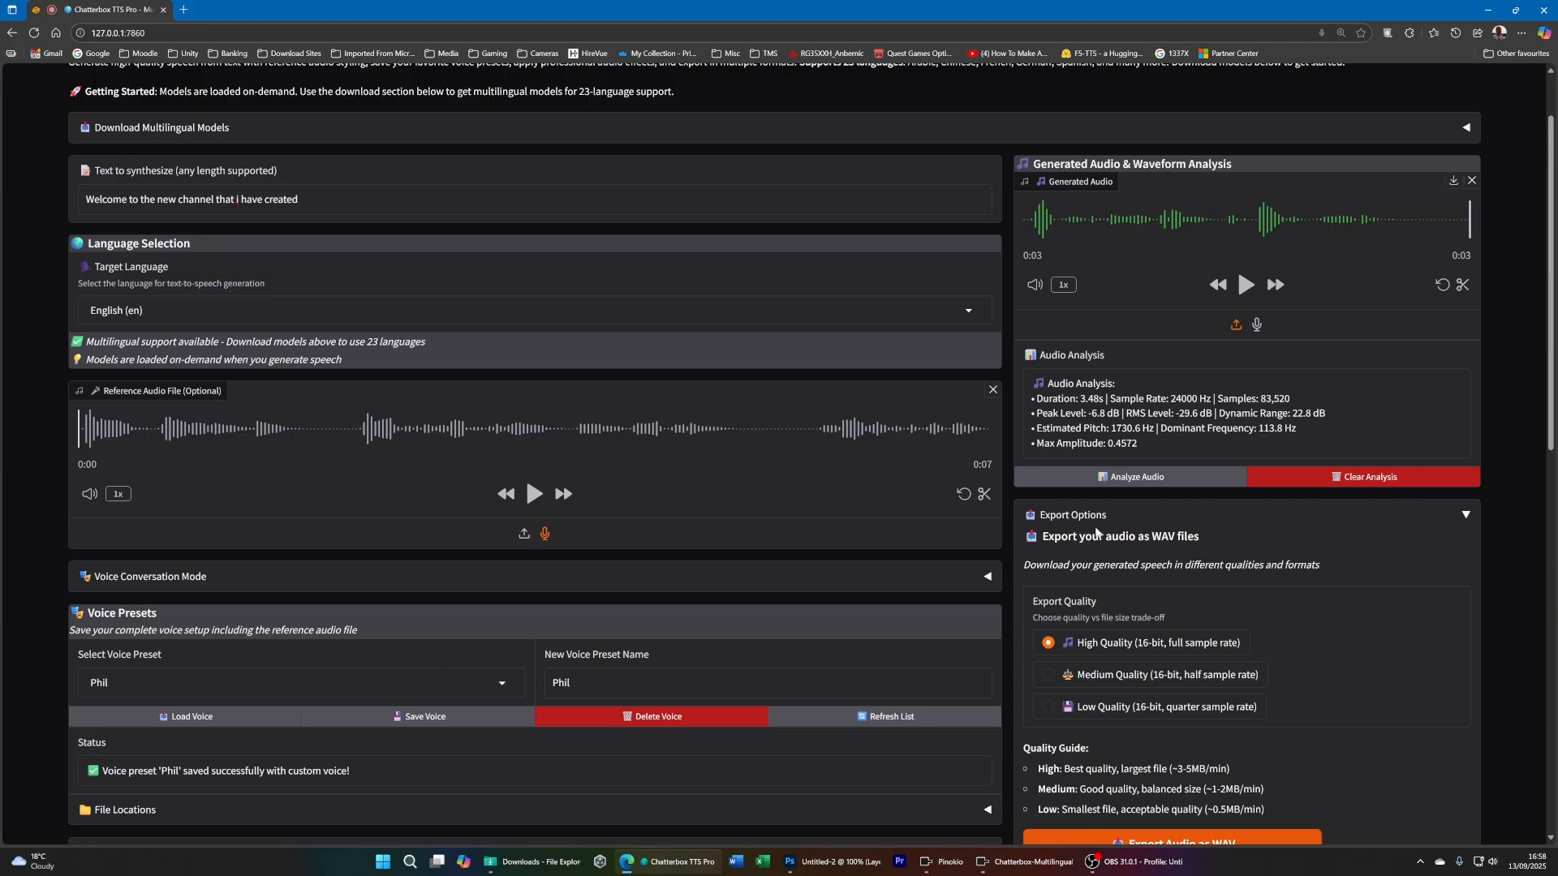
scroll(1240, 534, "down", 2)
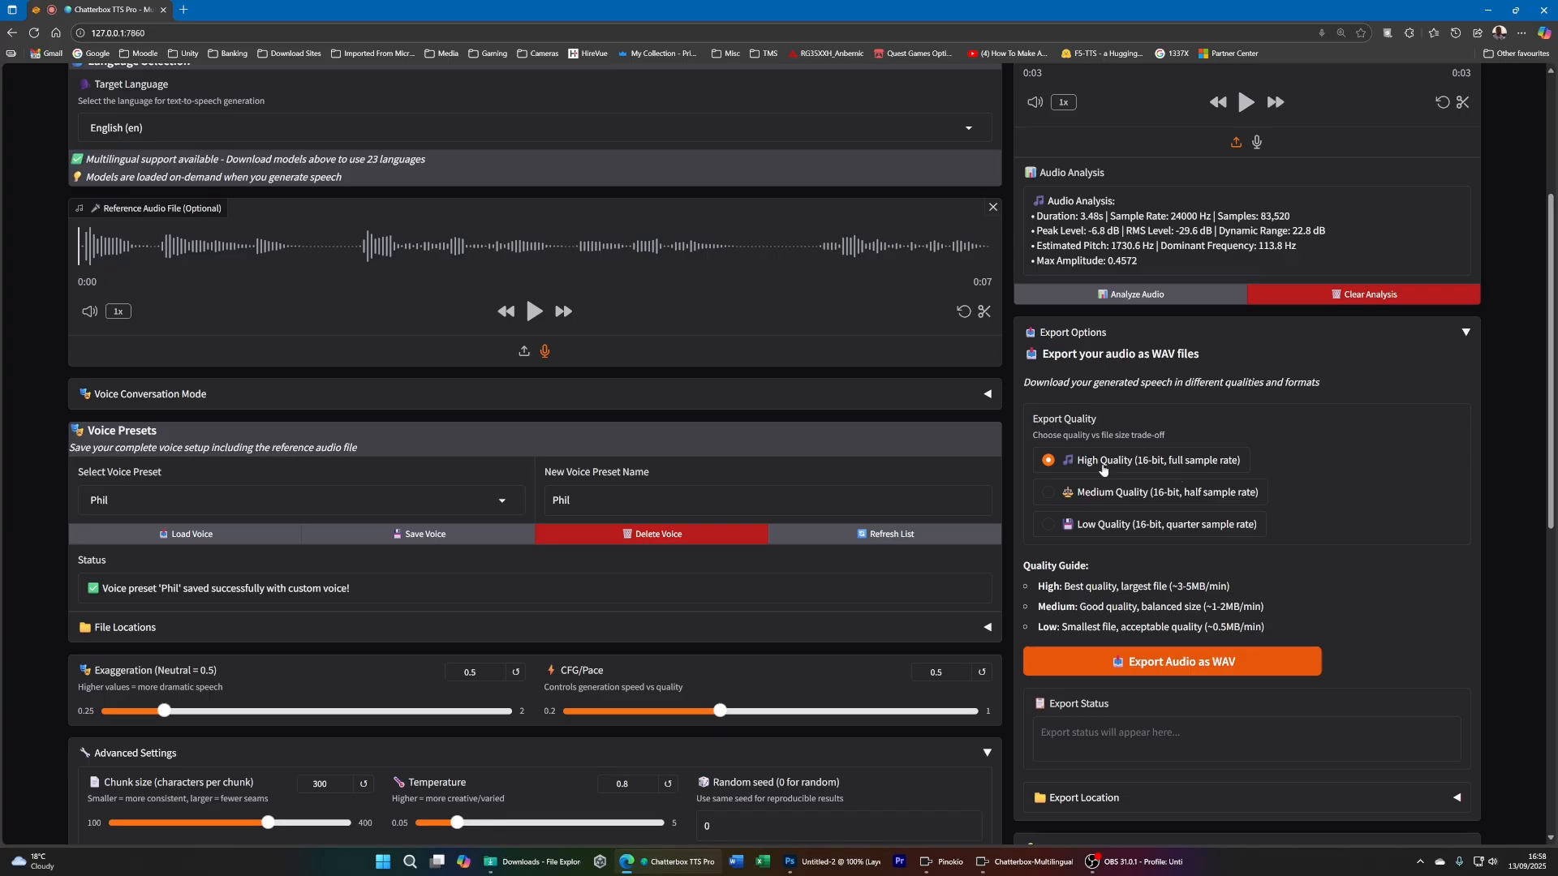
scroll(1140, 467, "down", 3)
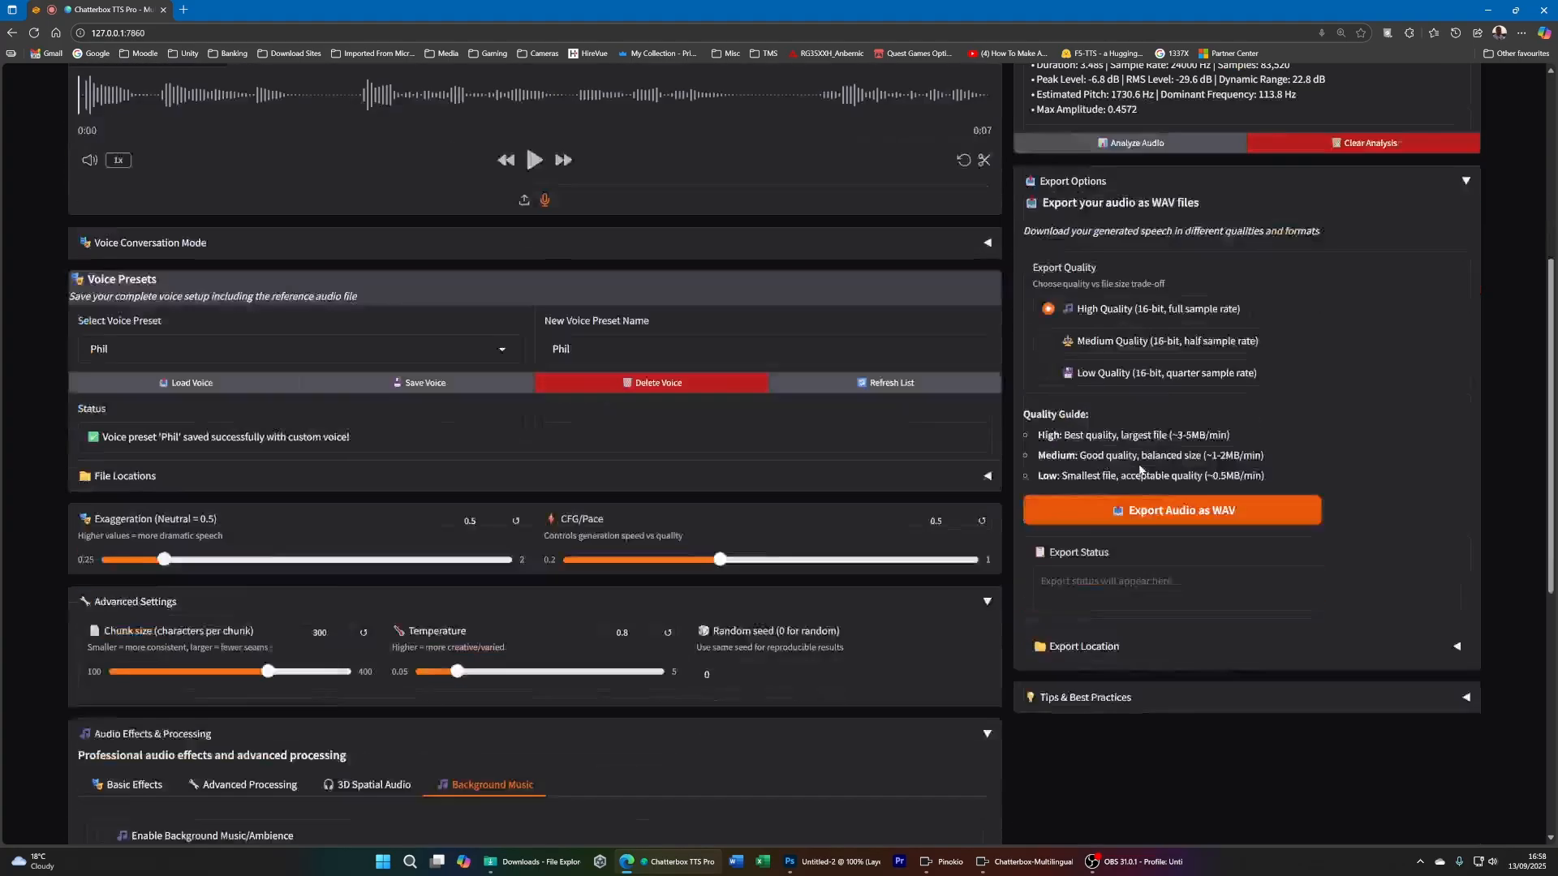
left_click(1150, 425)
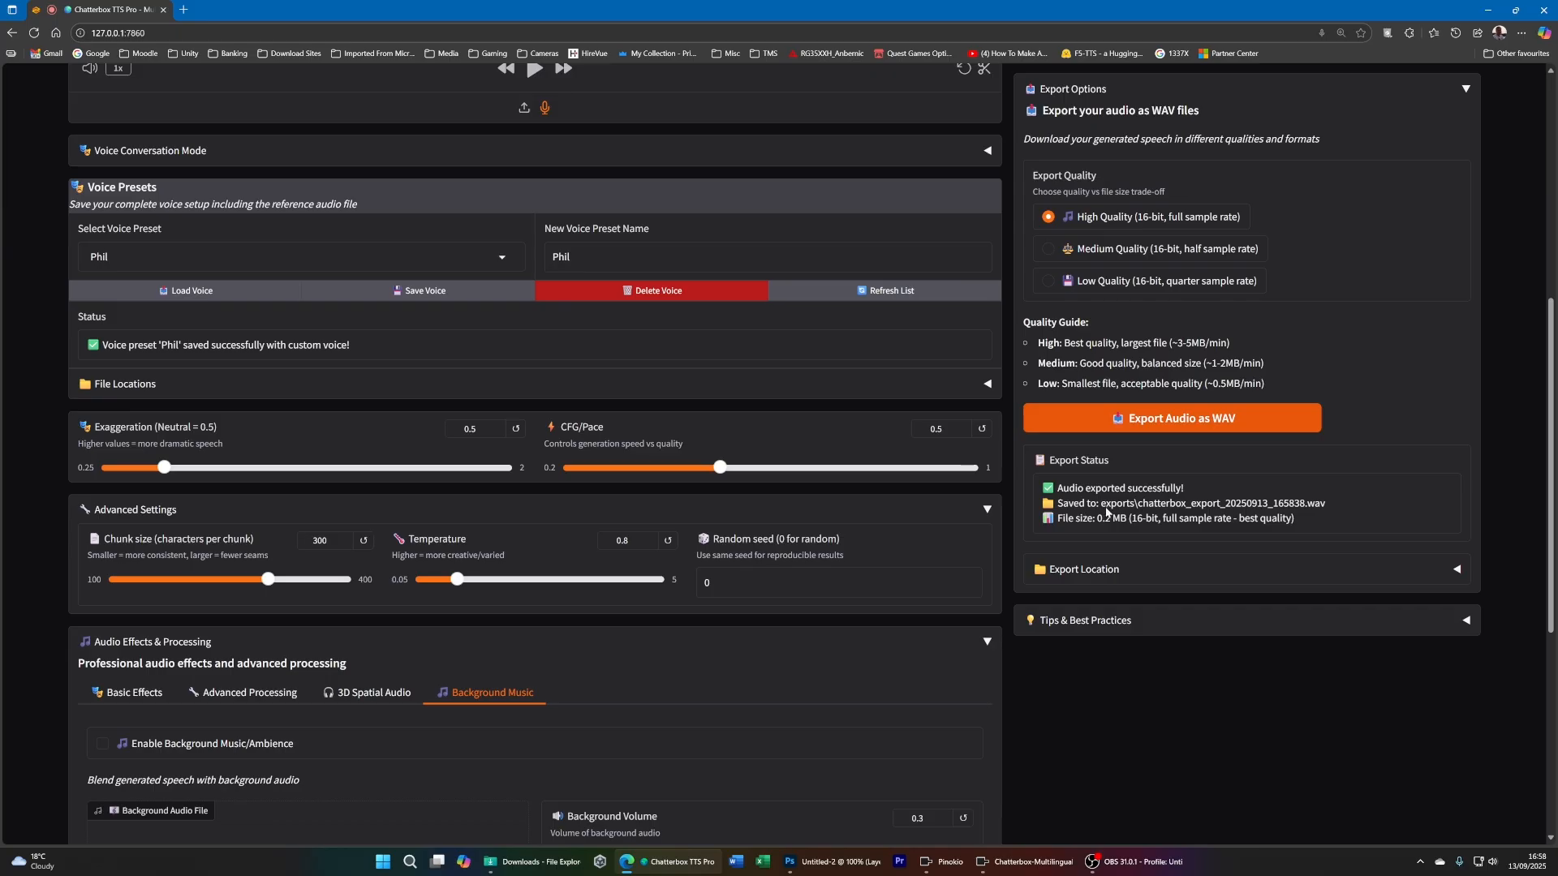
- Check the saved file's path in the export status, expand Export Location and copy the export folder path
left_click_drag(1101, 504, 1307, 517)
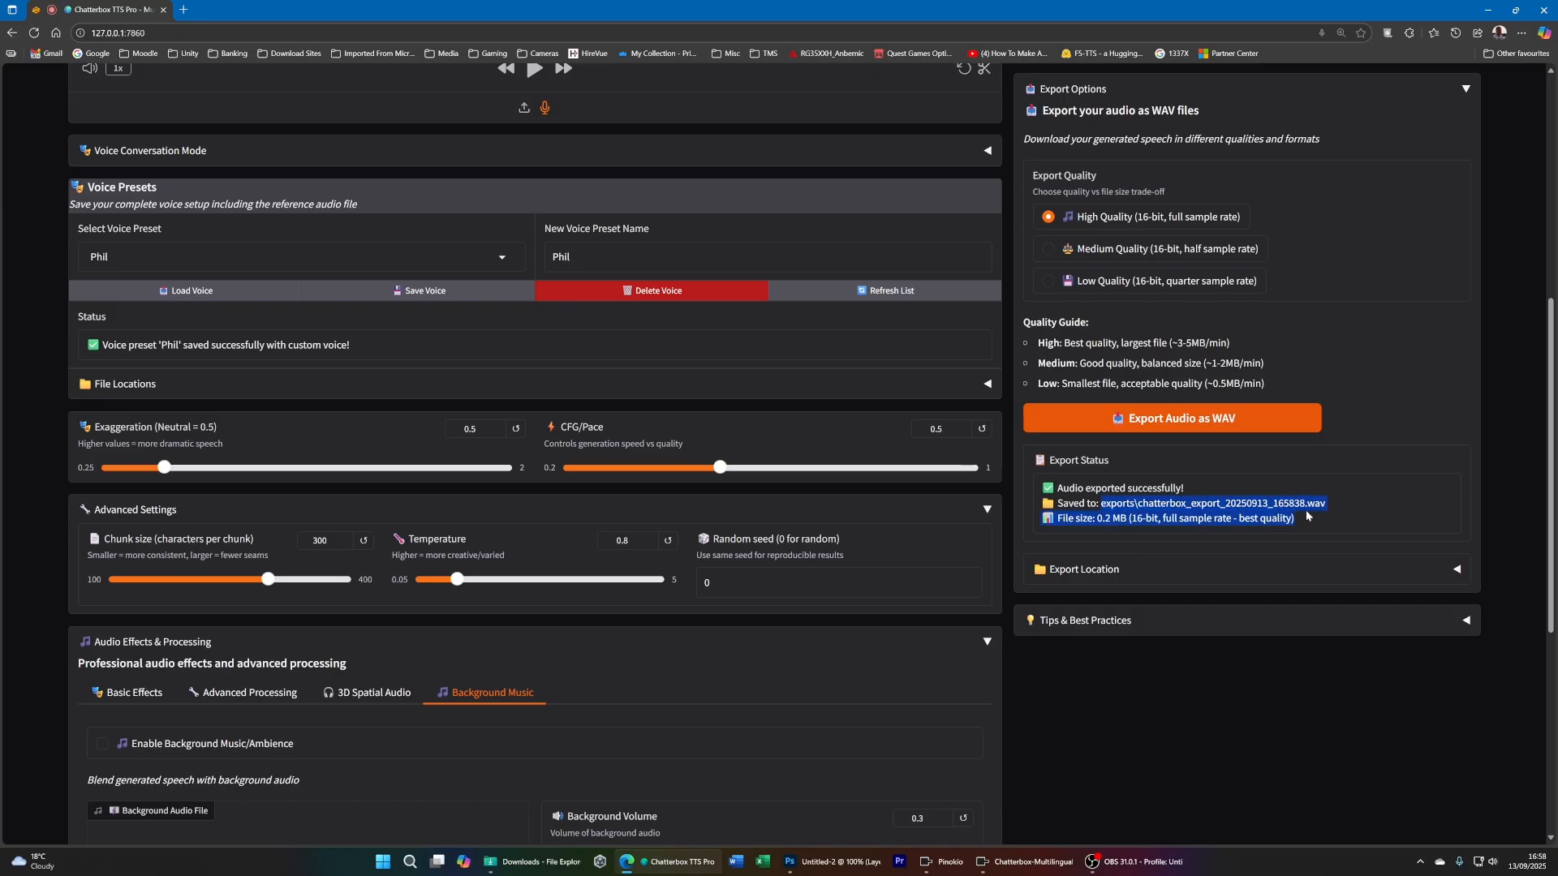
left_click(1458, 570)
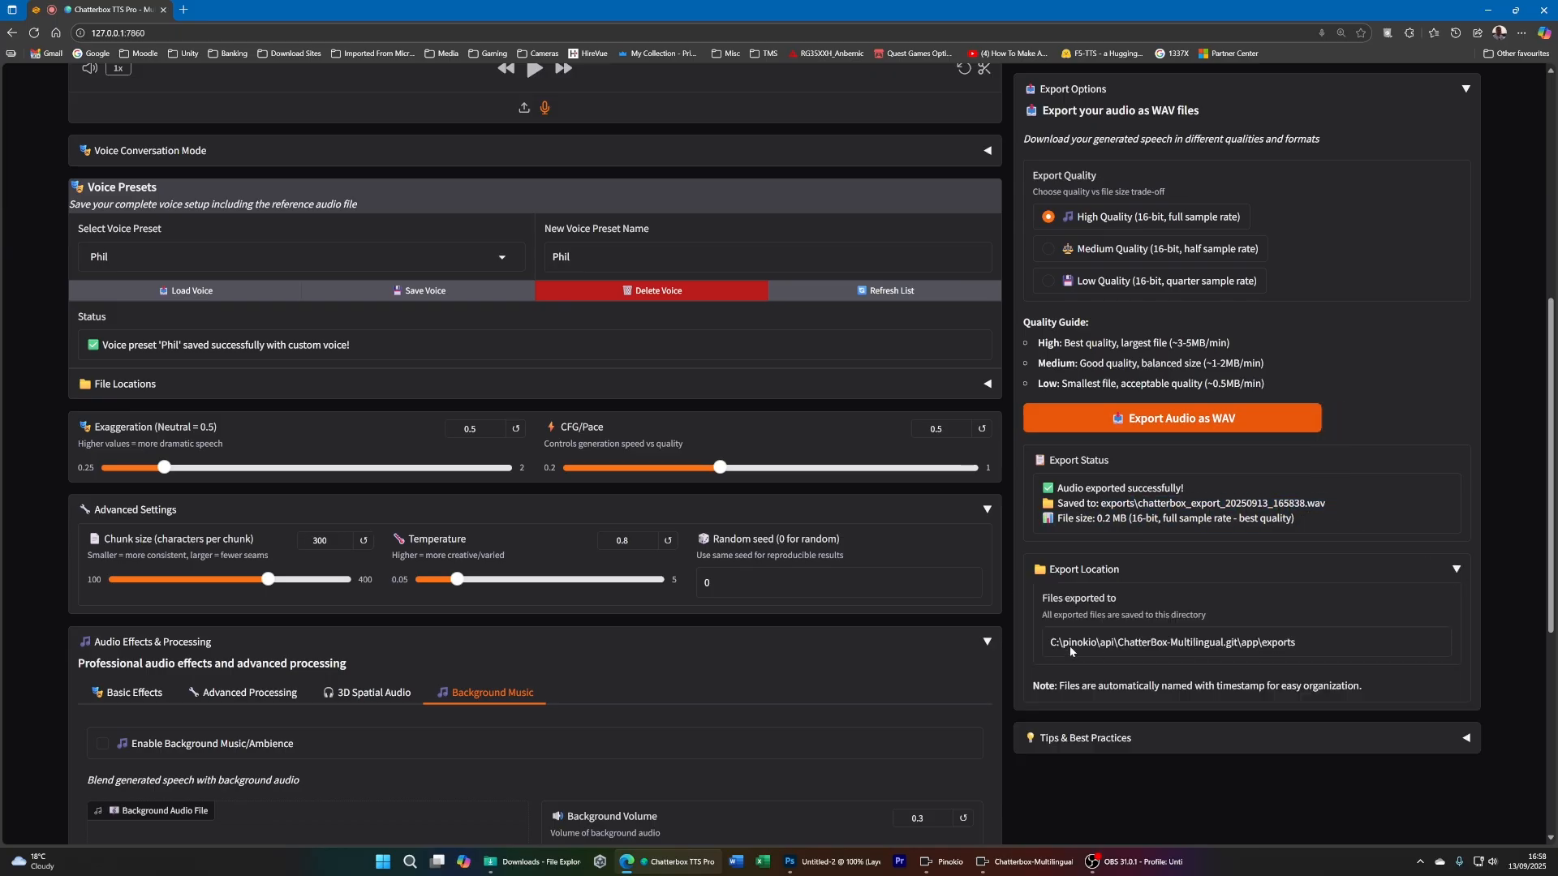
left_click_drag(1313, 645, 1014, 627)
key("ctrl+c")
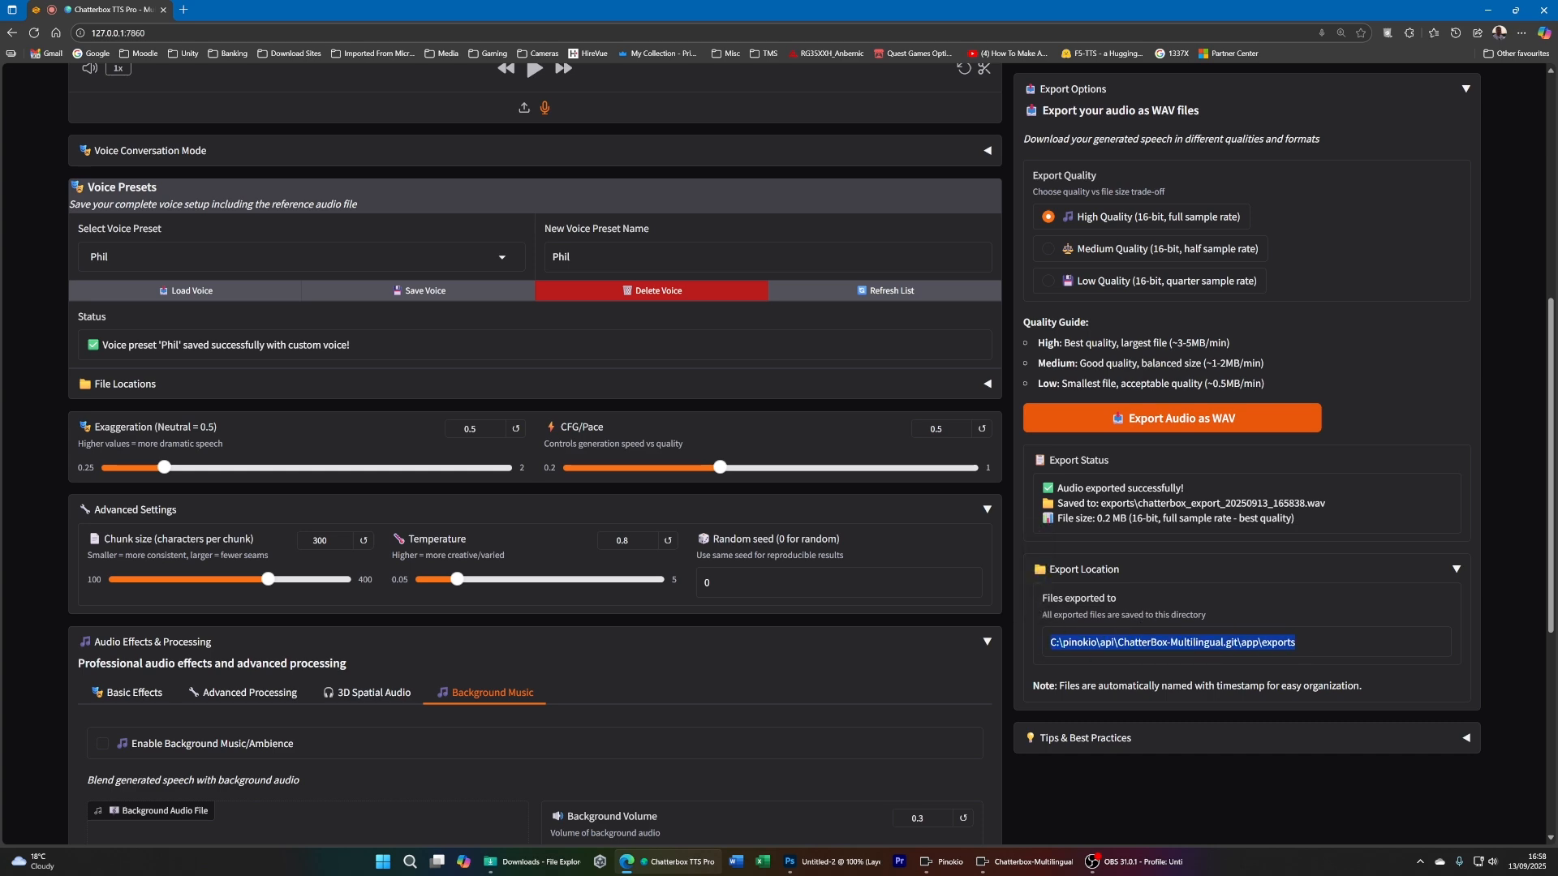
- Switch to a new File Explorer window and go to C:\pinokio\api\ChatterBox-Multilingual.git\app\exports
key("super")
left_click(925, 604)
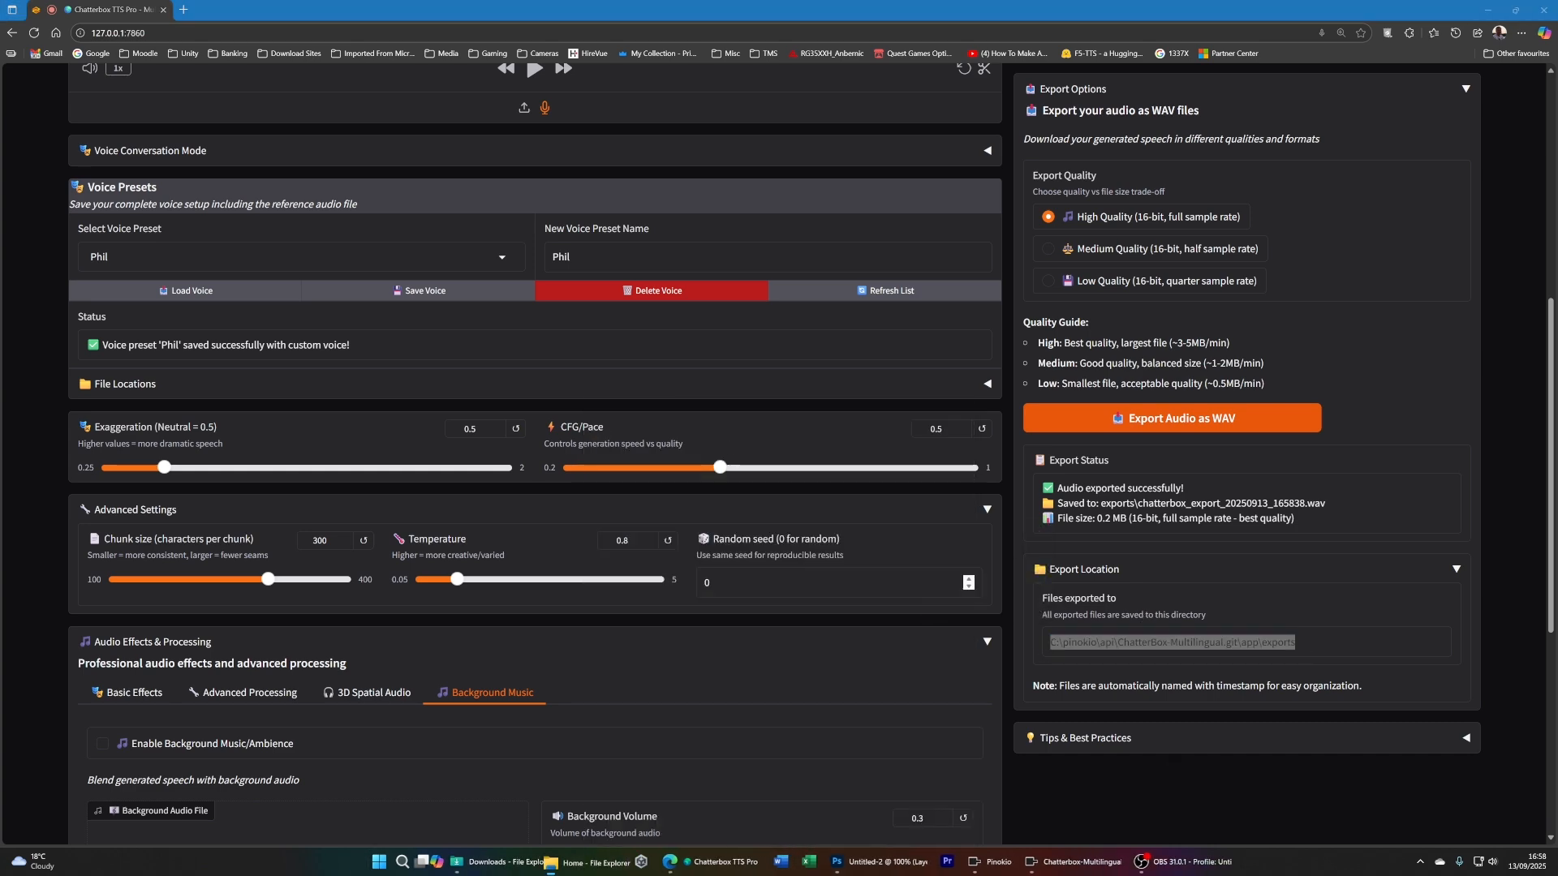
left_click(383, 234)
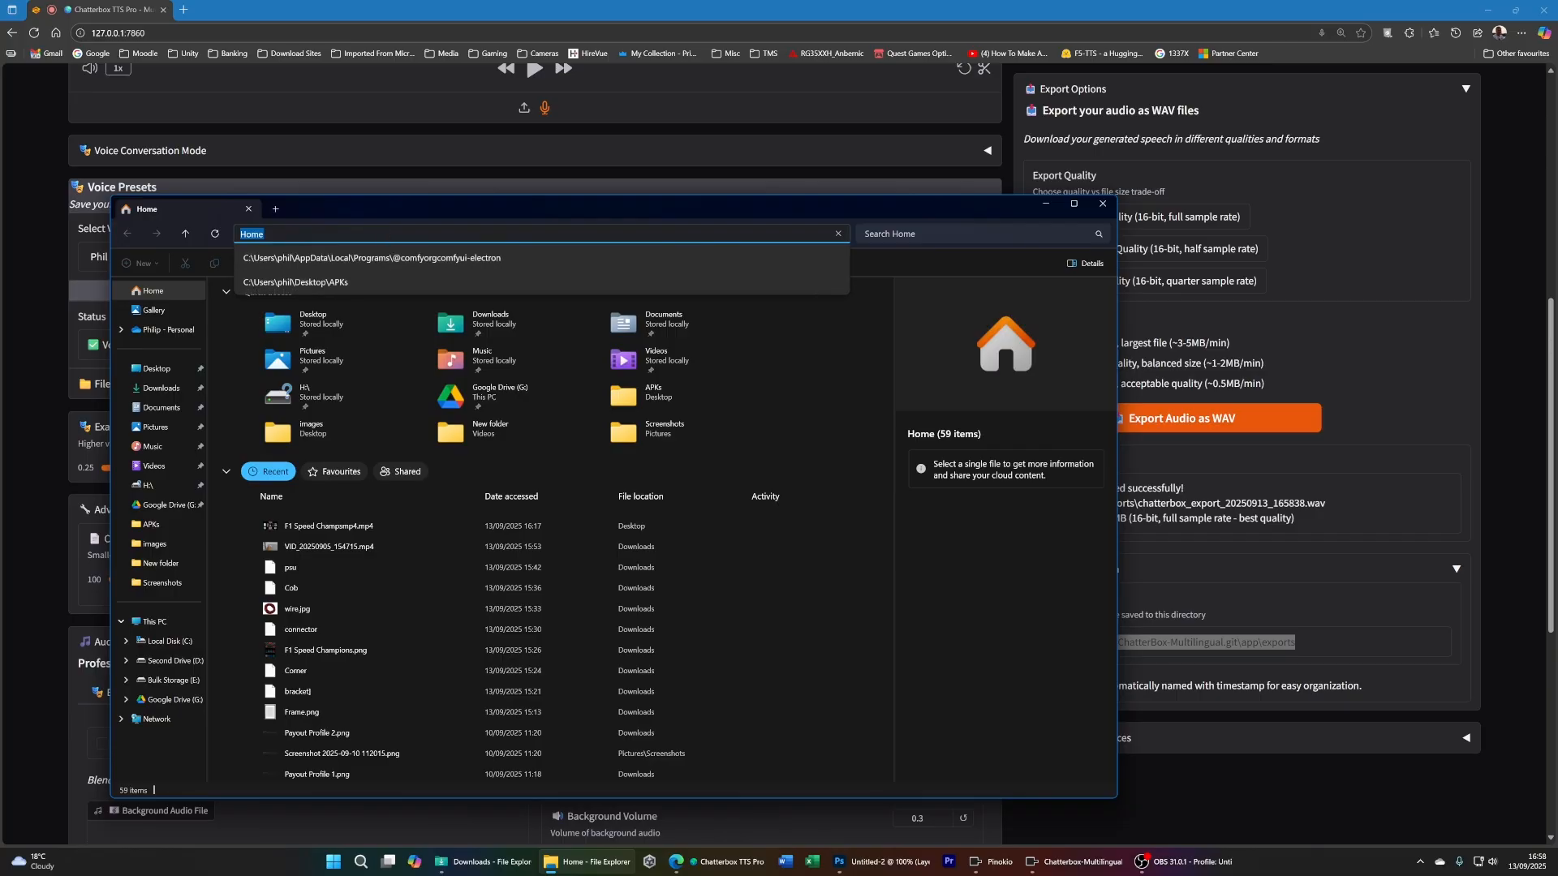
key("ctrl+v")
key("Return")
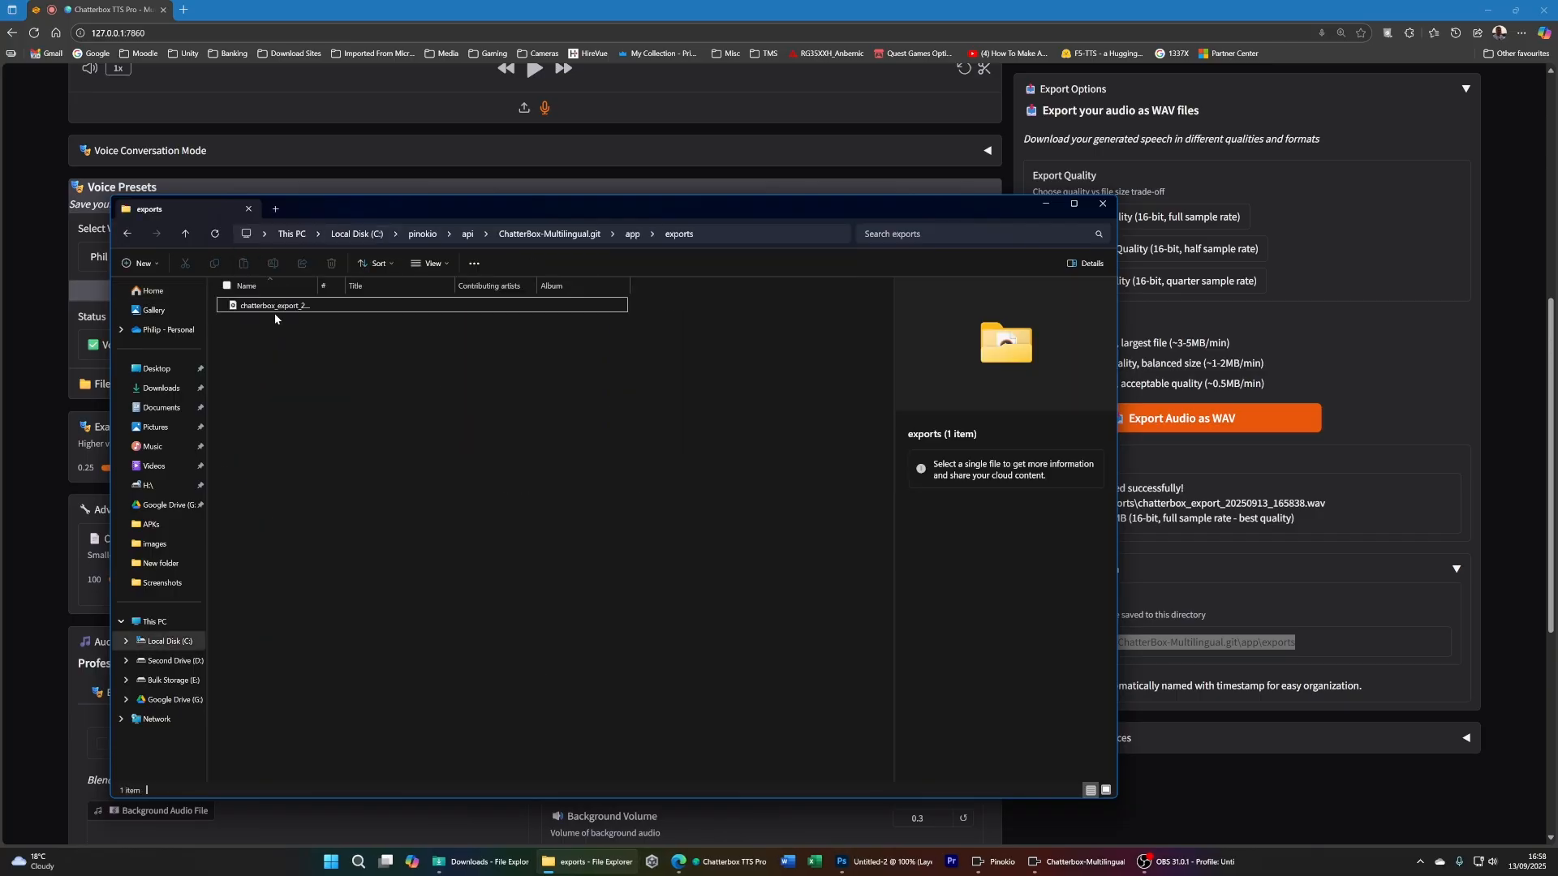
- Select the exported WAV file and widen the Name column to read its full name, then minimize File Explorer
left_click(309, 306)
left_click_drag(316, 290, 560, 291)
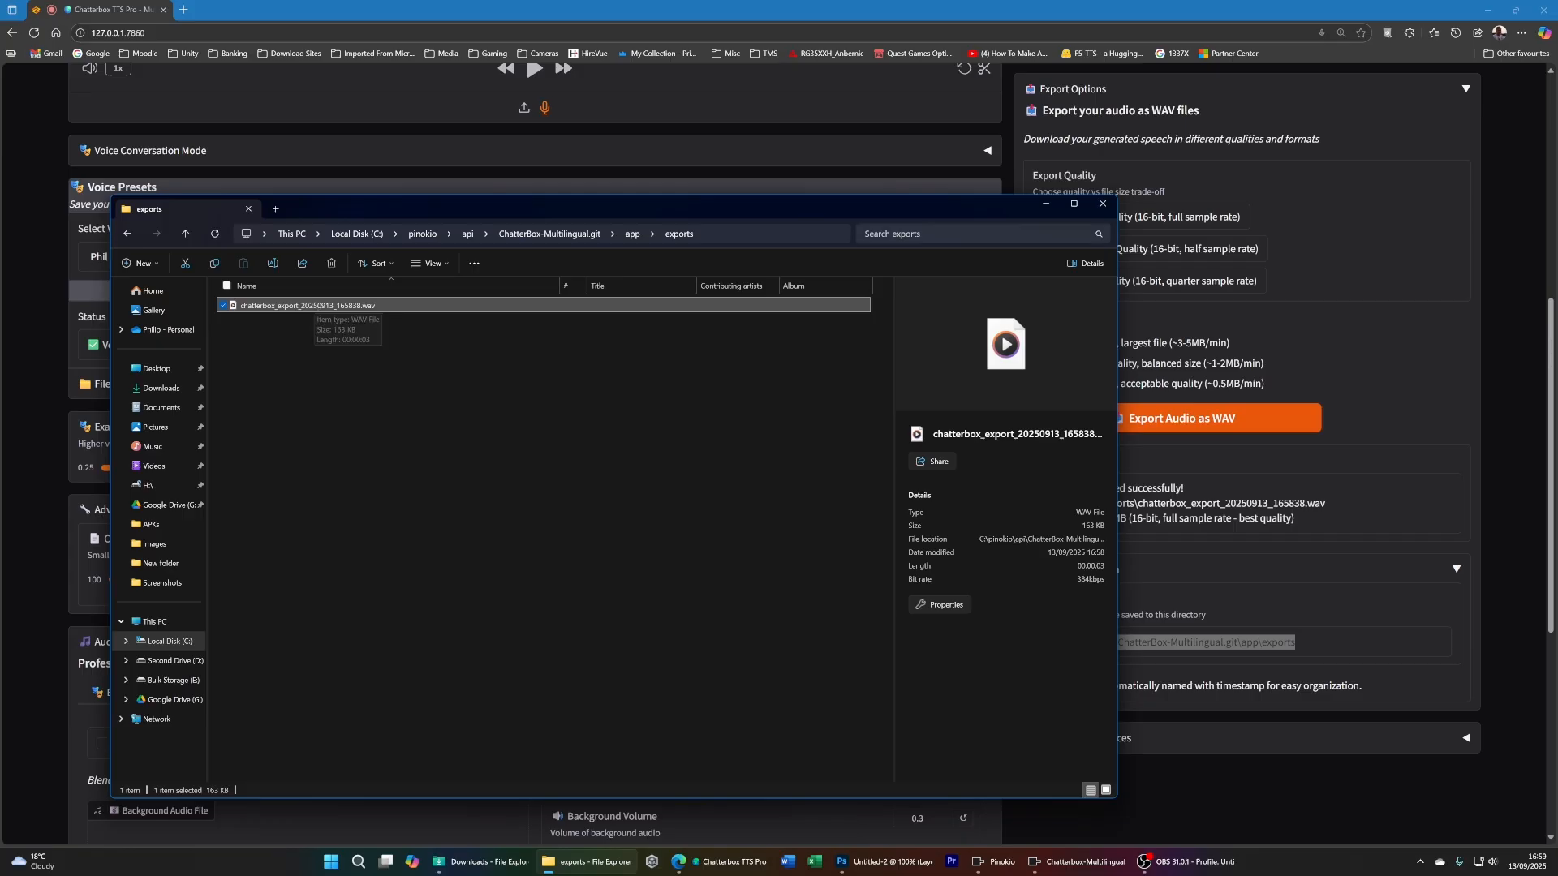
left_click(1046, 207)
- Look back over the Chatterbox TTS Pro page and expand Voice Conversation Mode to examine the multi-voice conversation generator
scroll(377, 261, "up", 6)
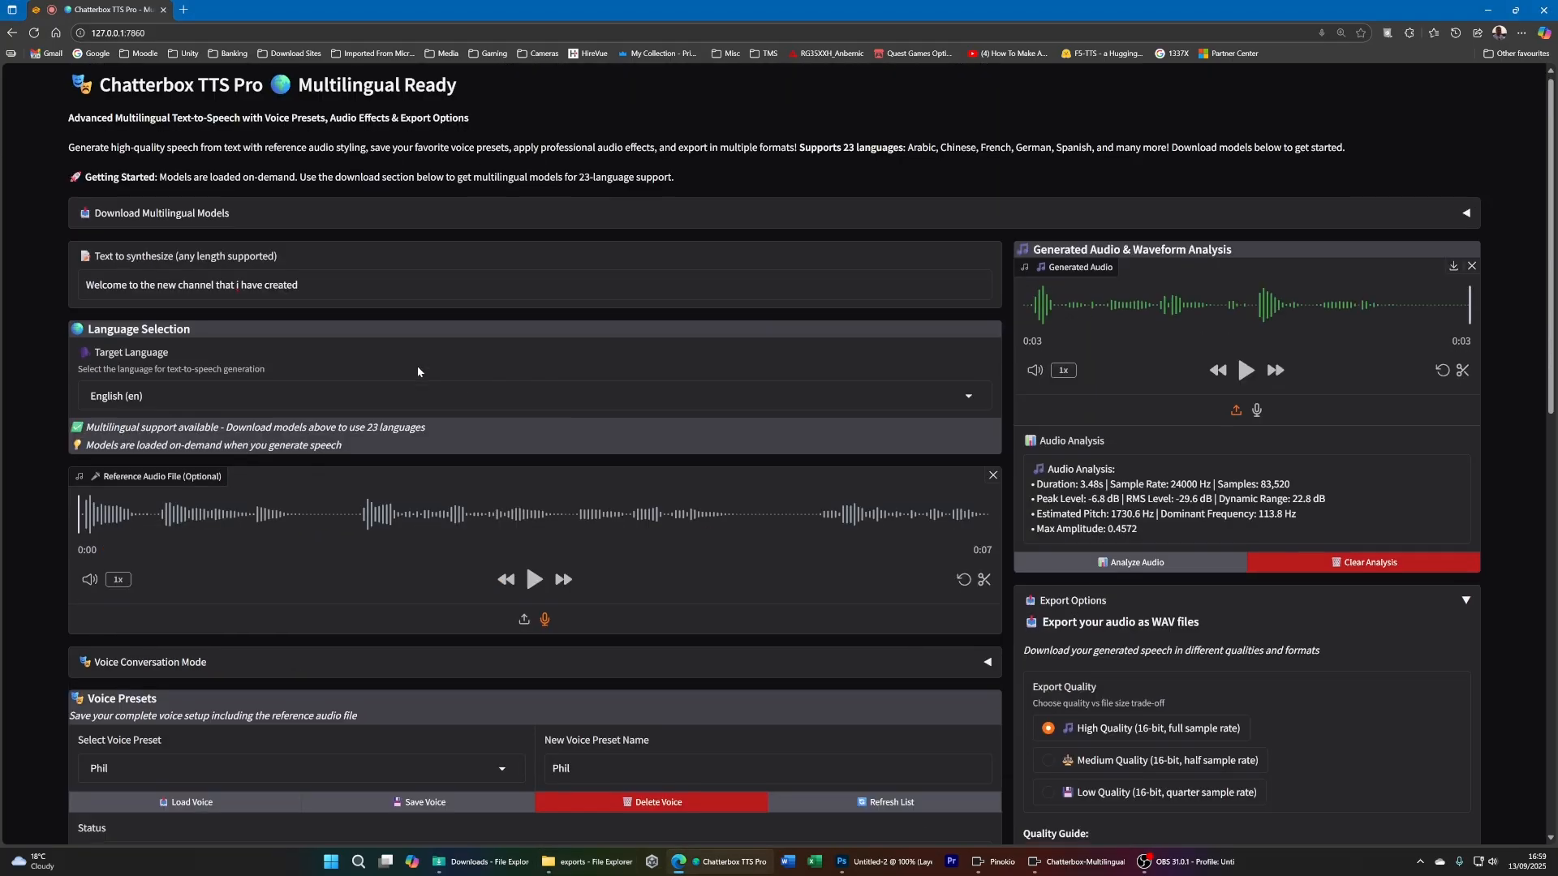
scroll(378, 262, "down", 3)
scroll(702, 409, "up", 2)
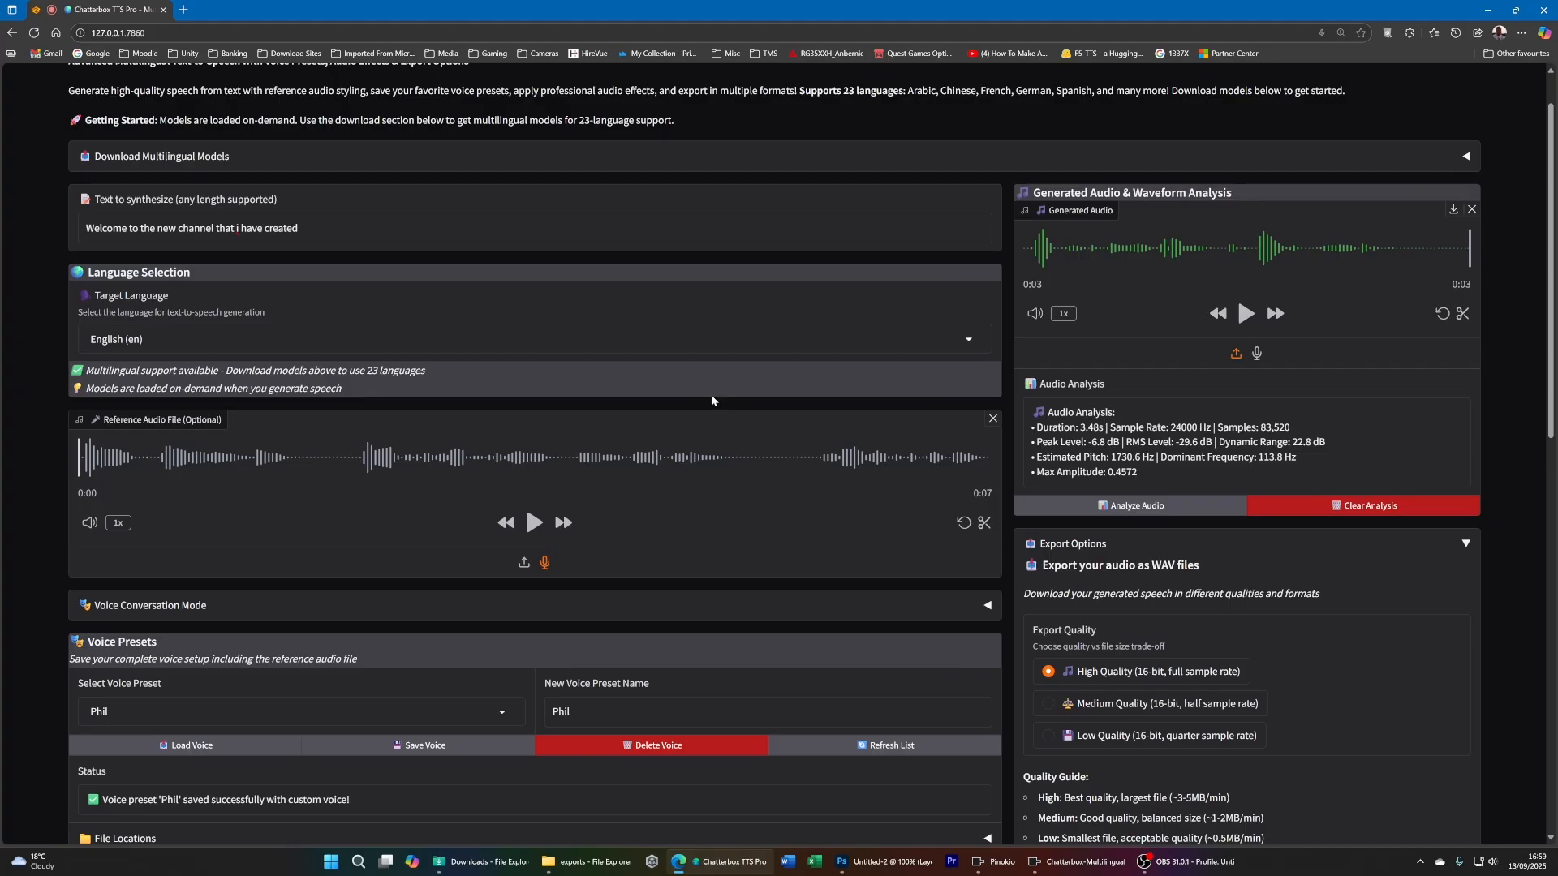
scroll(419, 410, "down", 8)
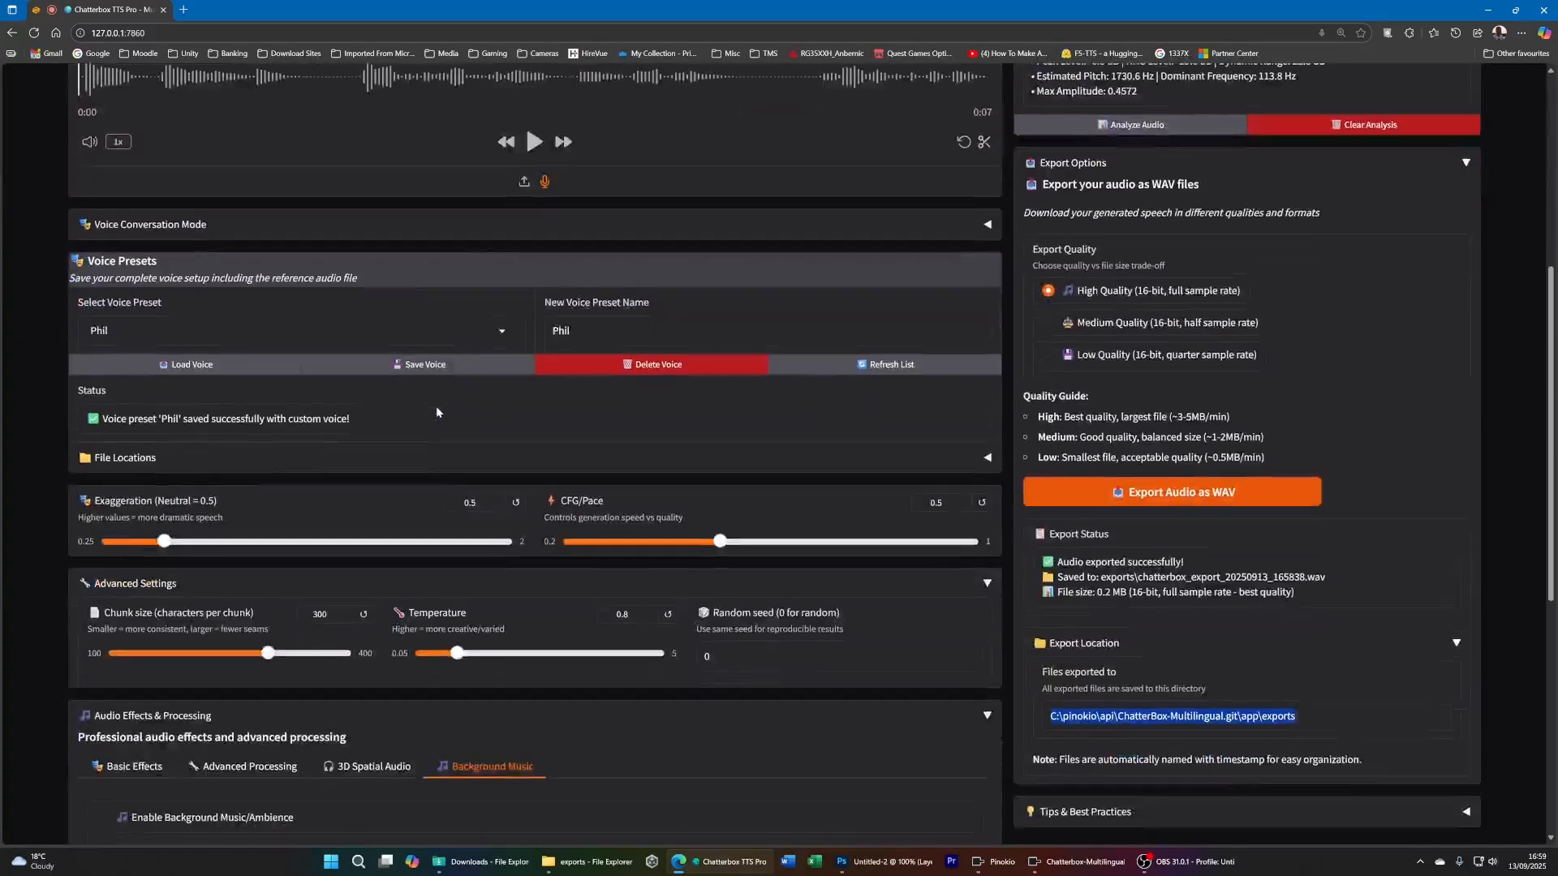
scroll(398, 362, "up", 6)
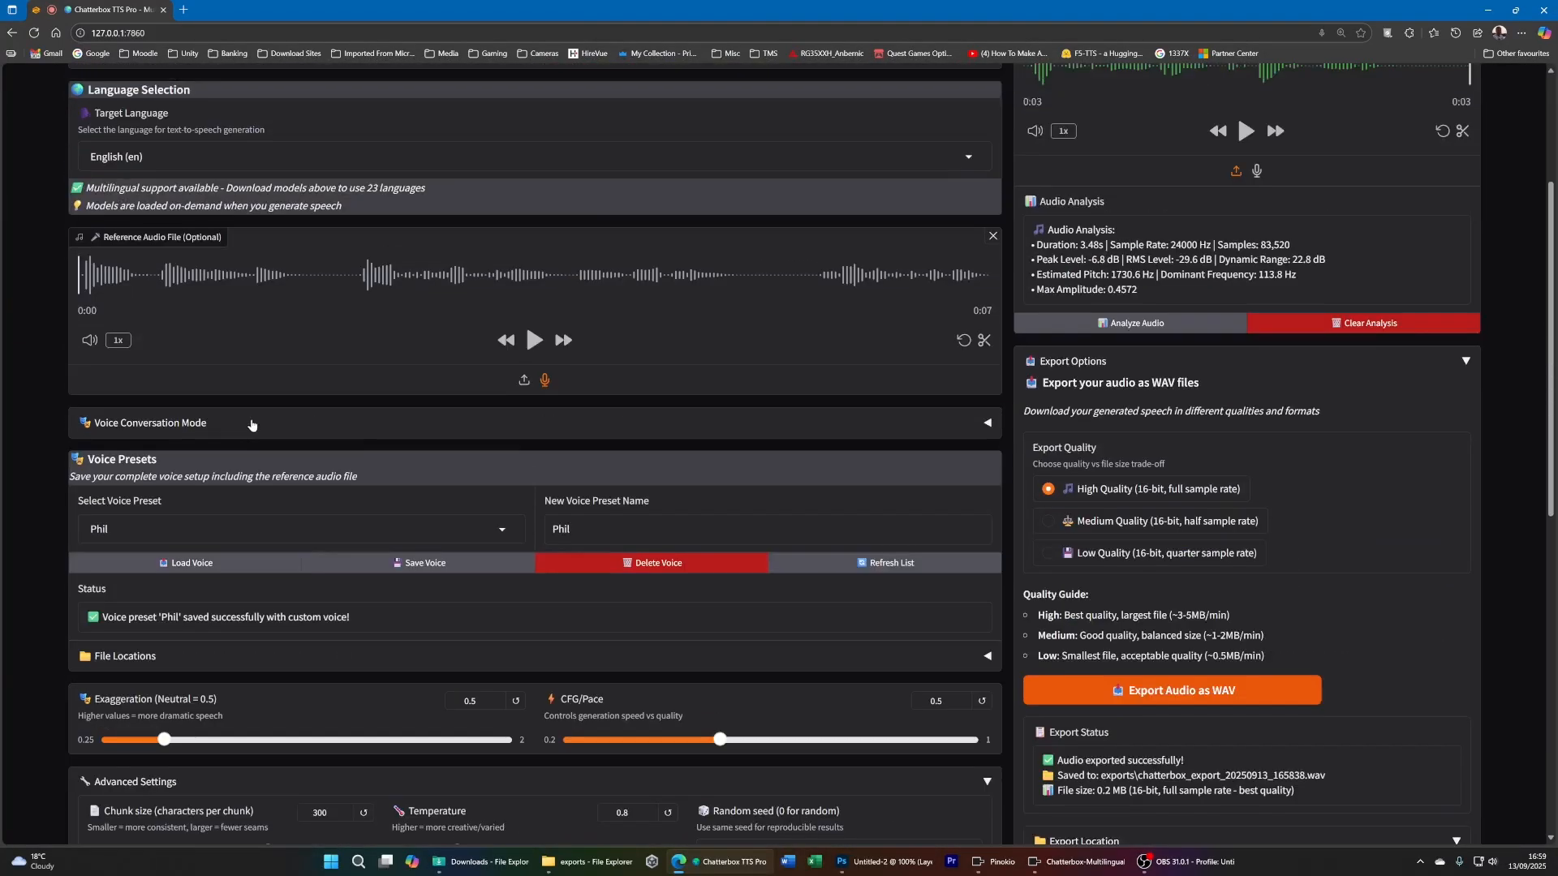
left_click(195, 426)
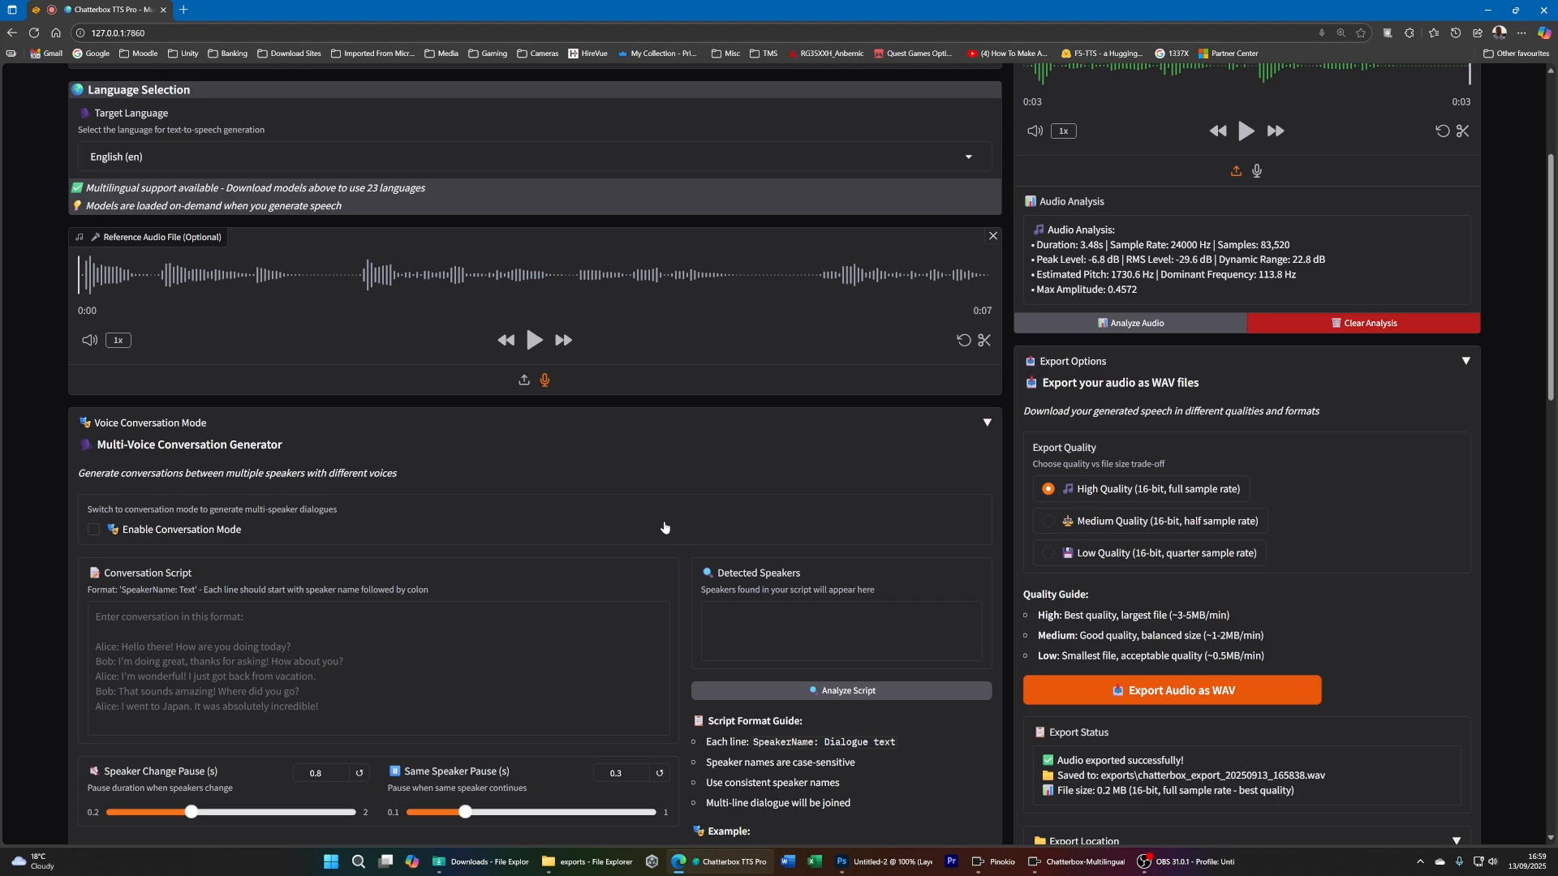
scroll(662, 533, "up", 3)
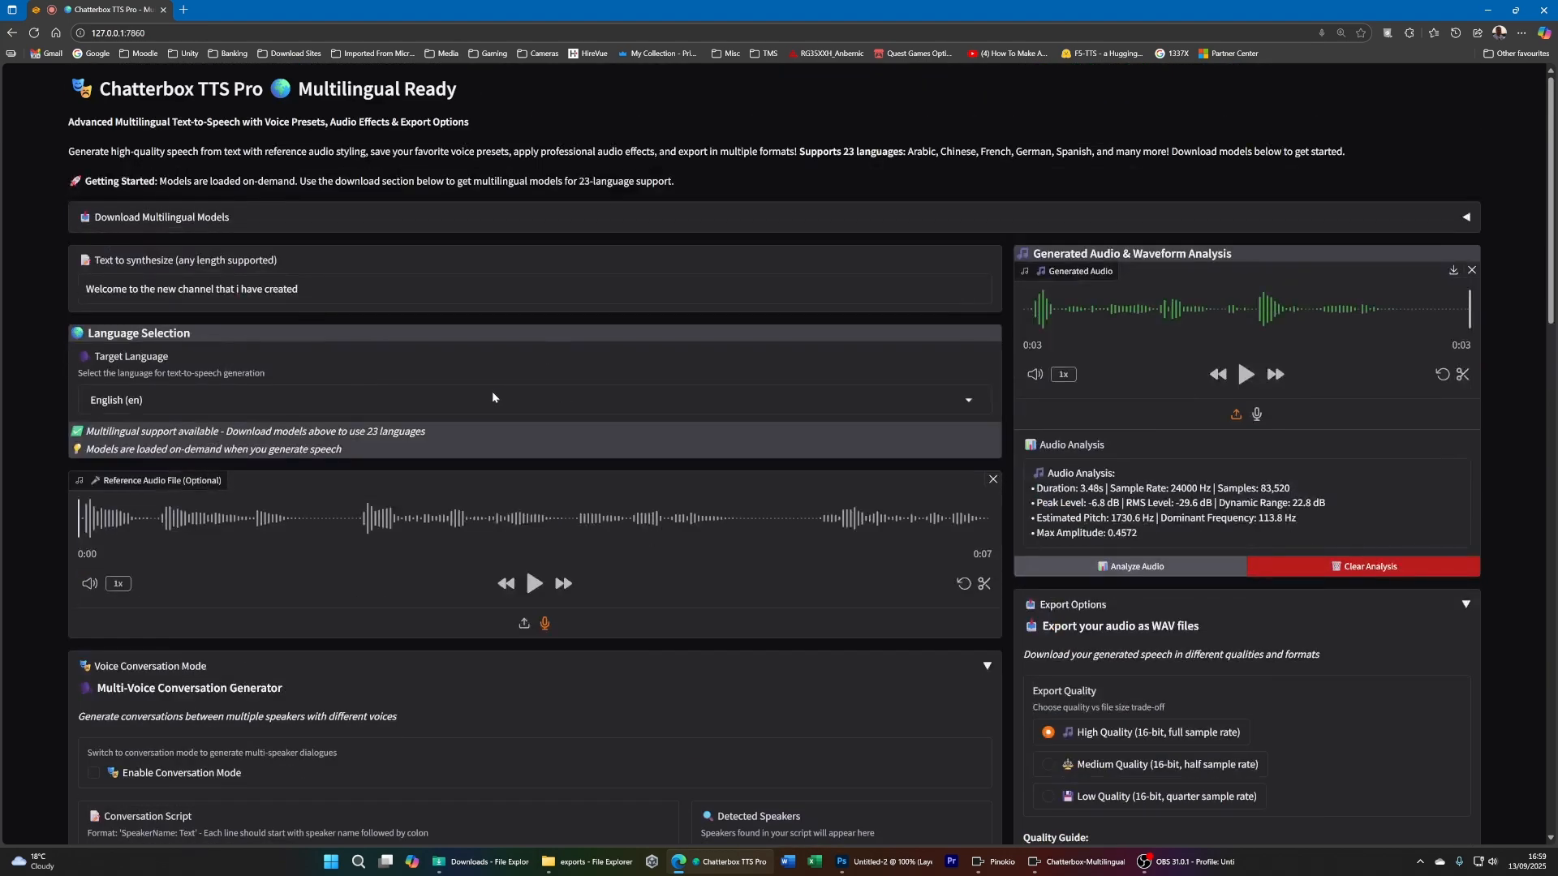